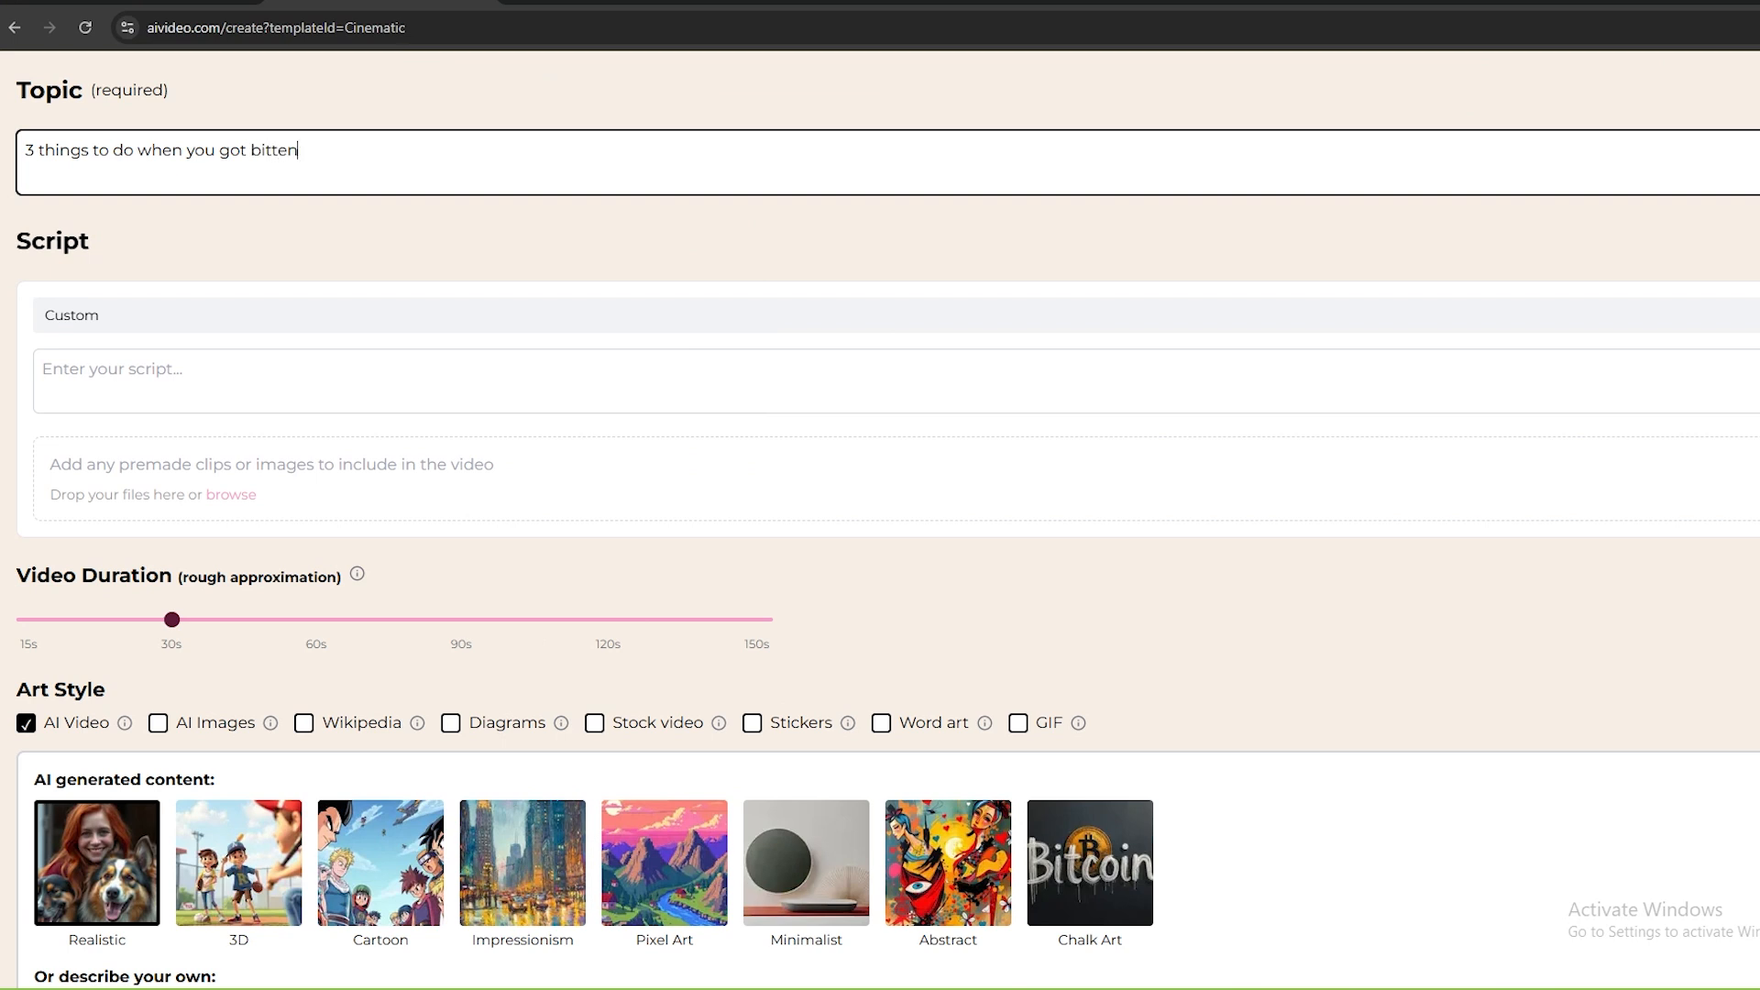
- Complete the topic as "3 things to do when you got bitten by a snake." and set the video duration to about 60s
text(snake.)
click(121, 377)
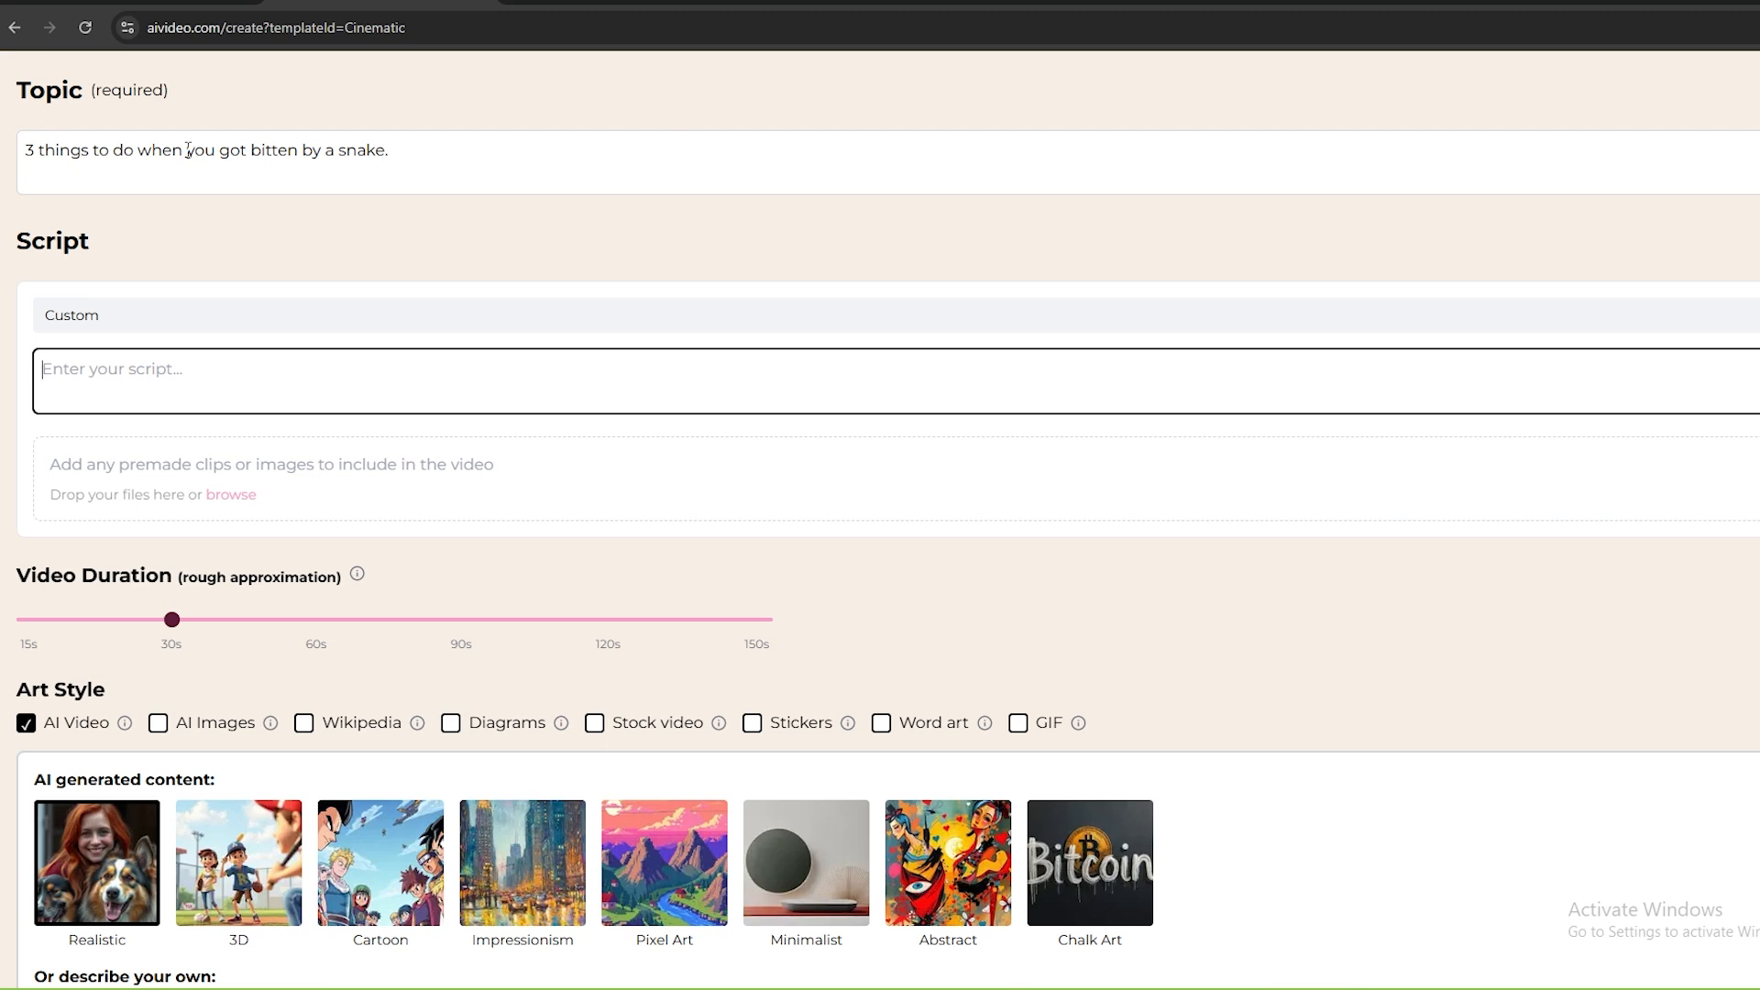
click(400, 172)
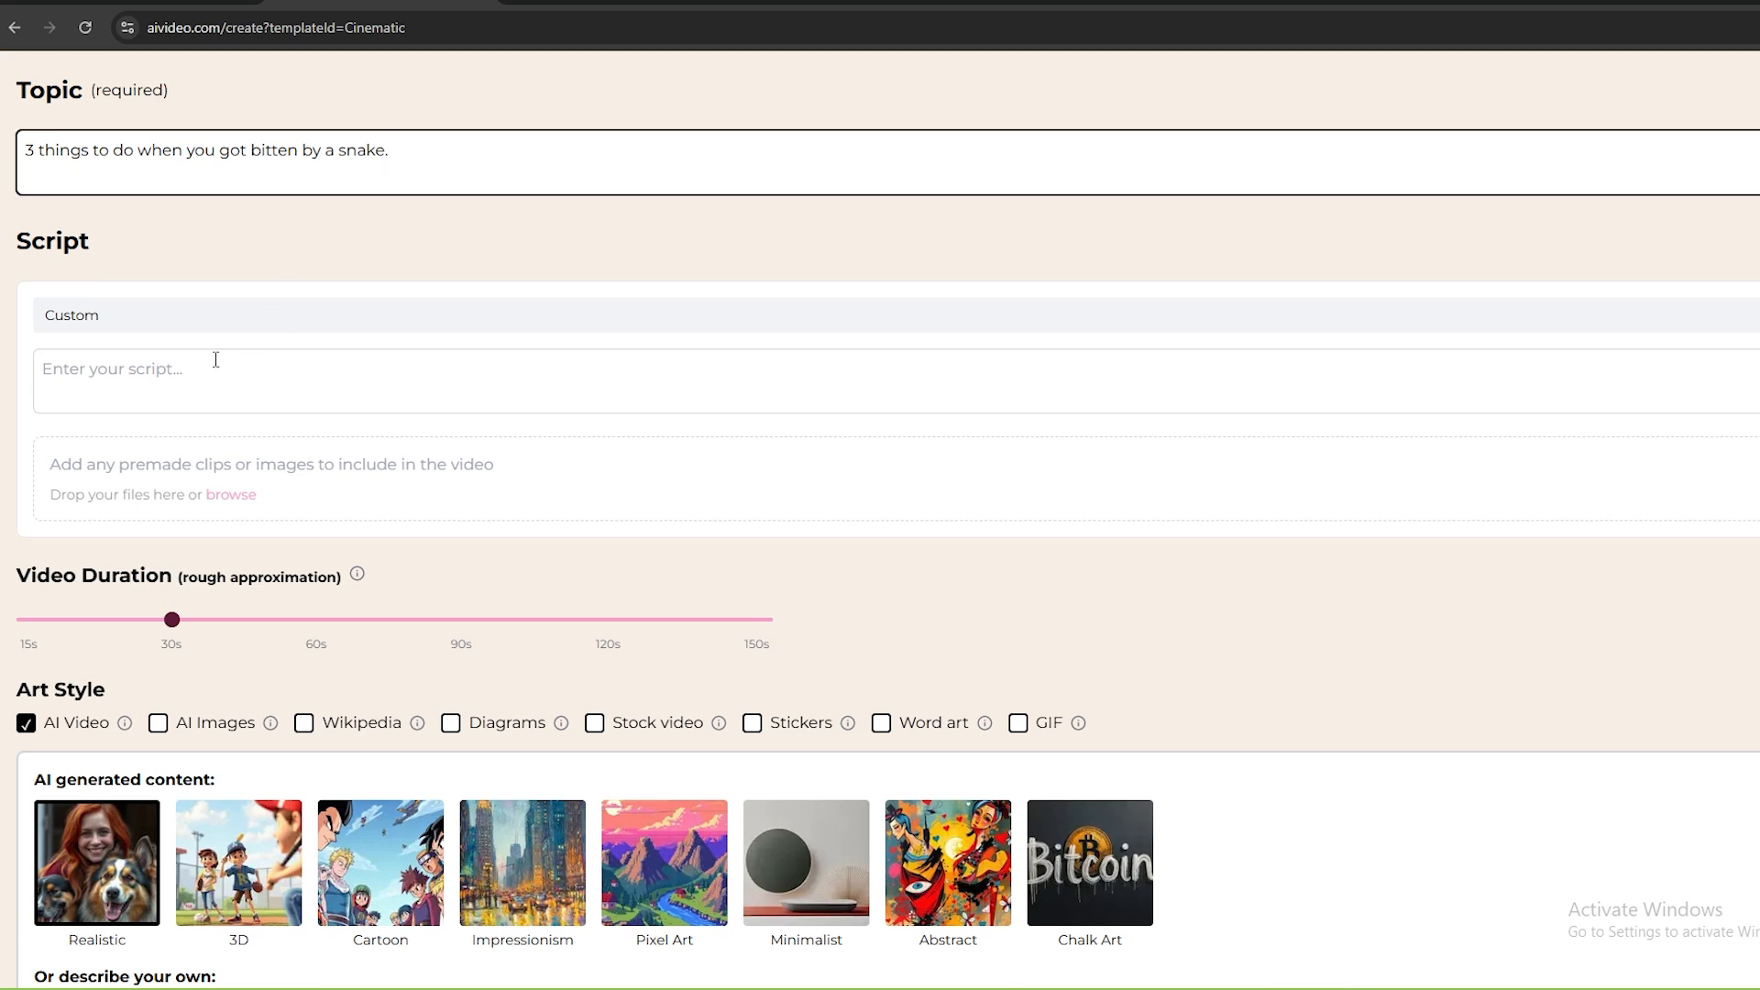
drag(174, 624, 298, 625)
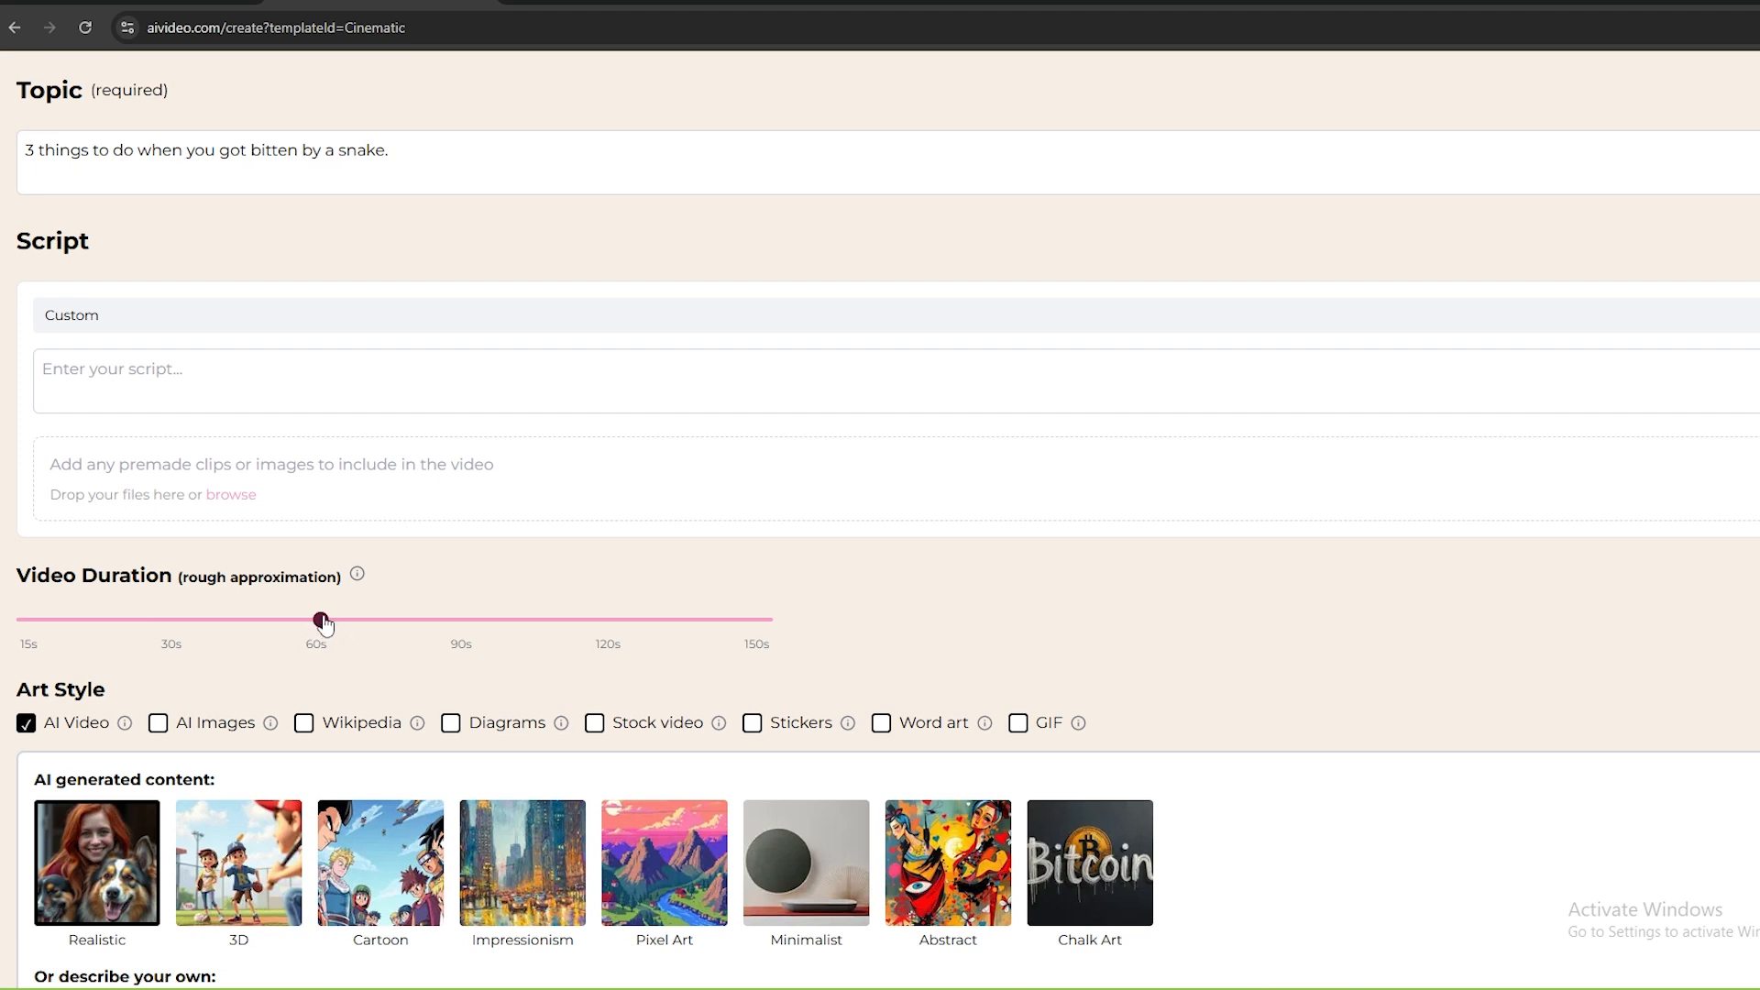
- Review the Realistic art style's description and change the maximum clip length in the Editor's Note to 3 seconds
scroll(318, 620, down, 2)
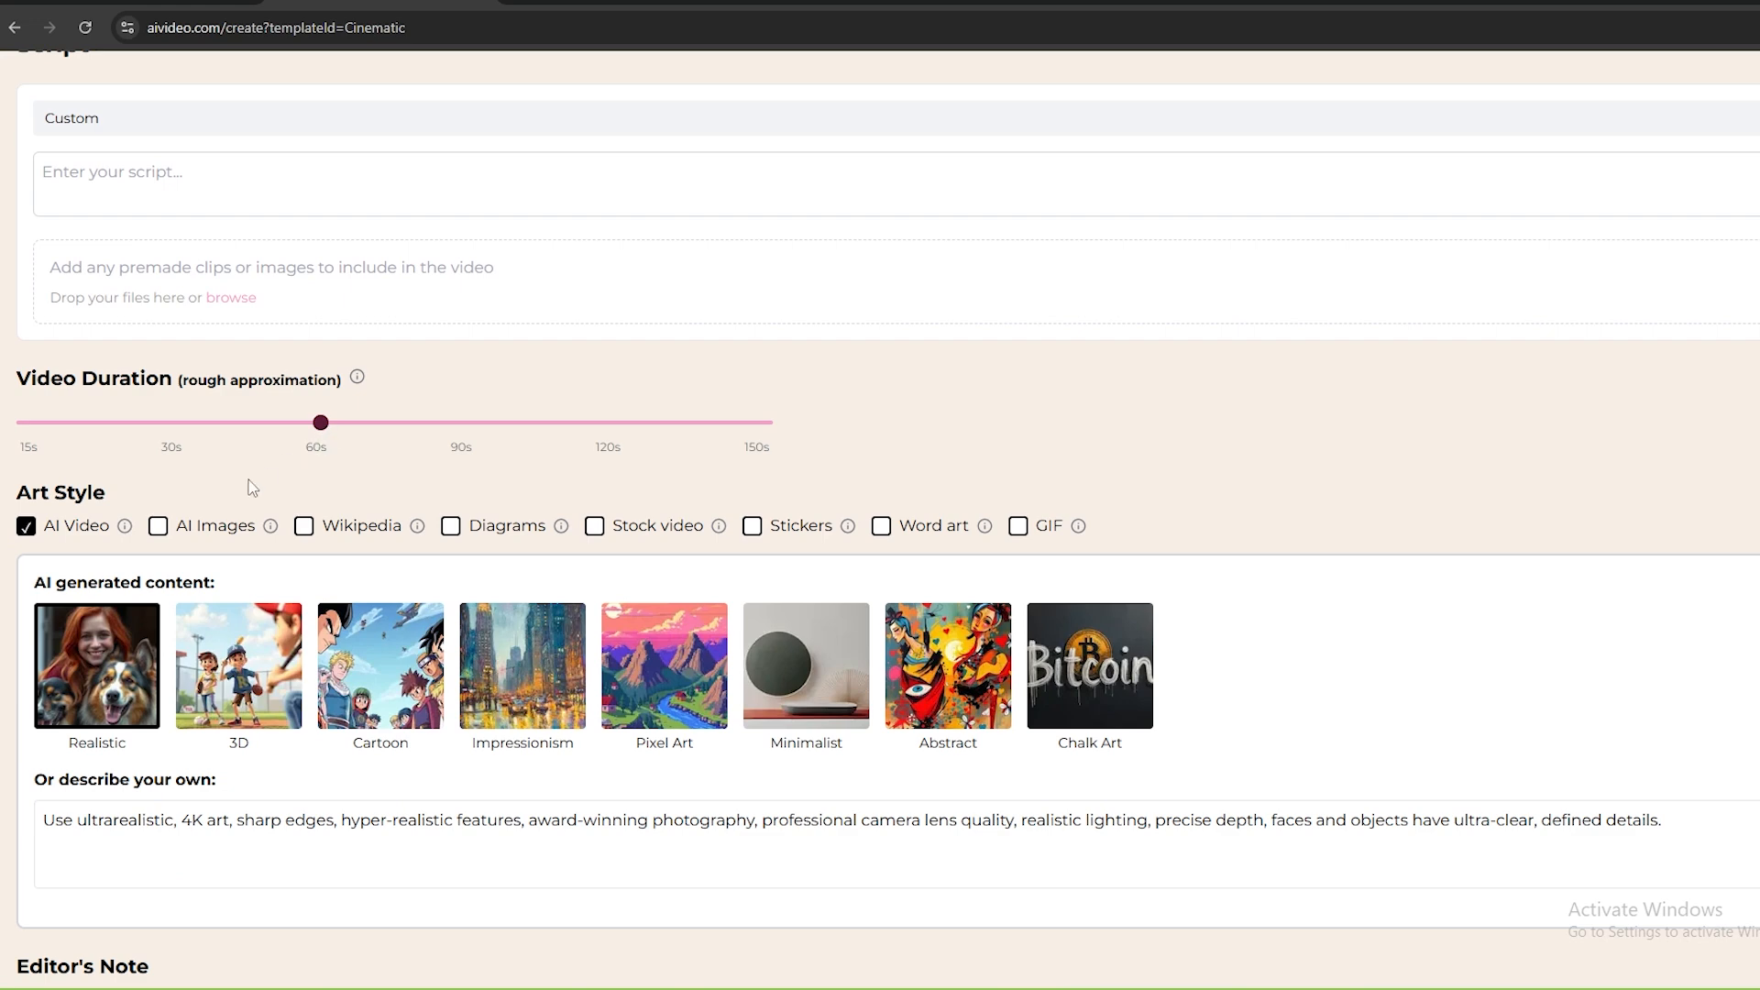
scroll(247, 487, down, 4)
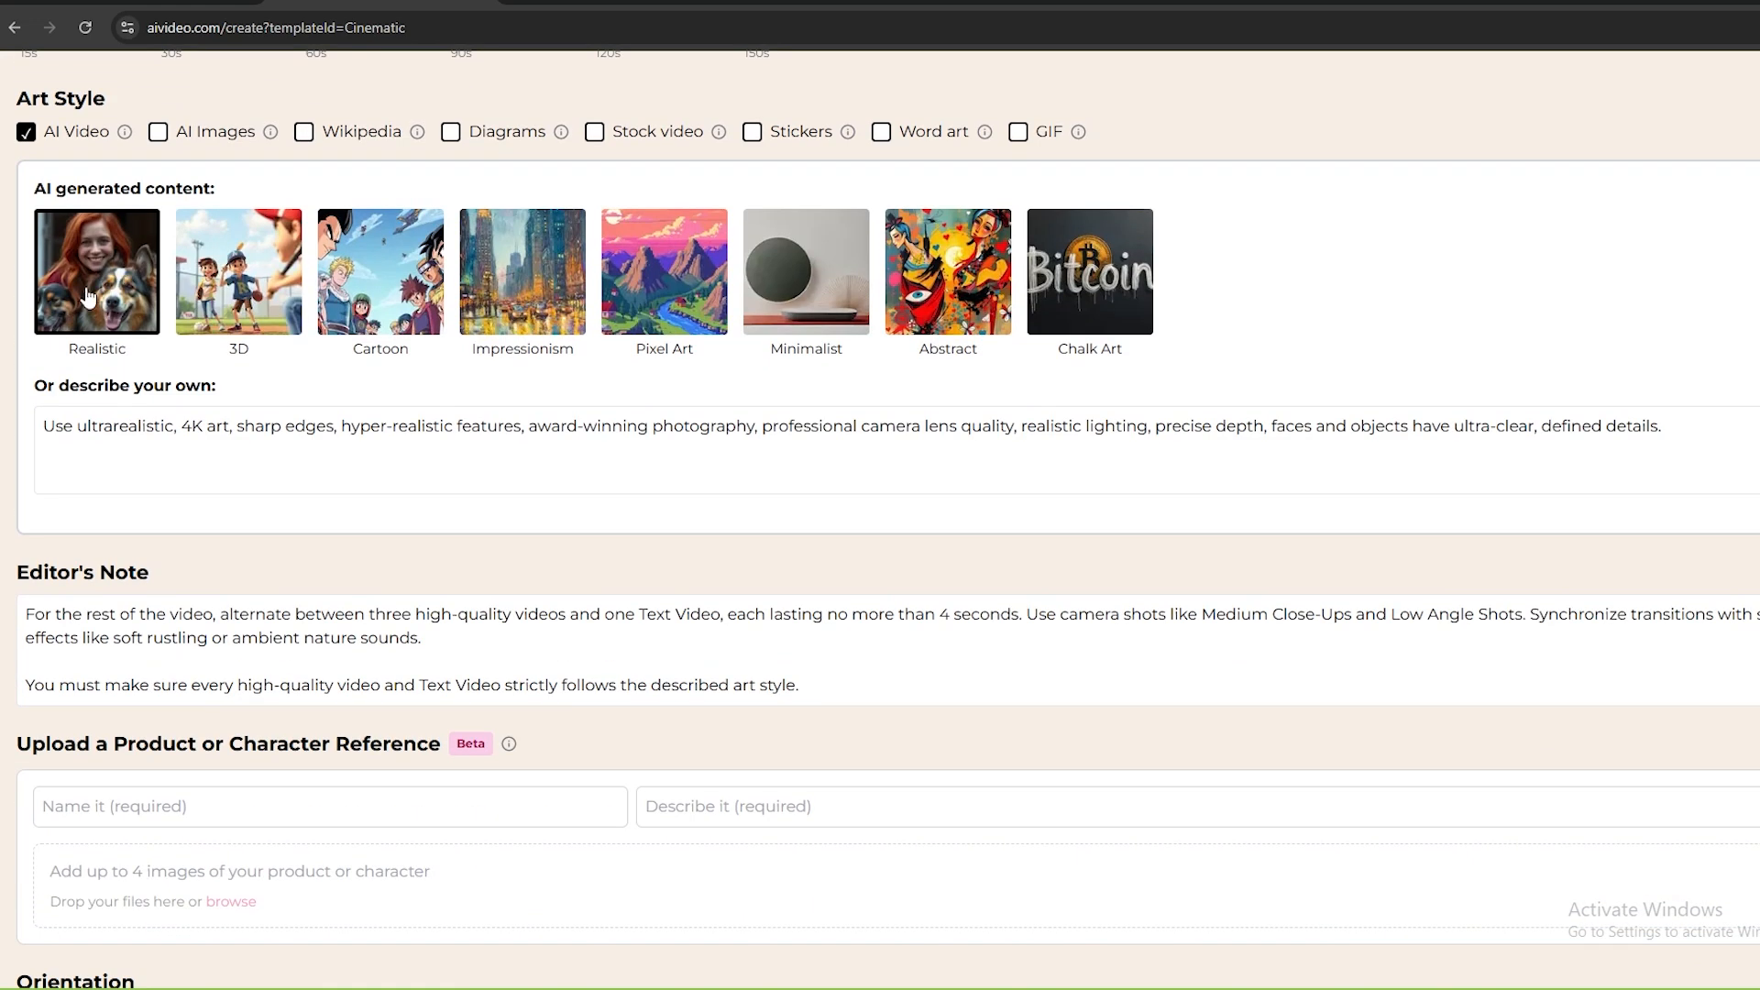
click(104, 427)
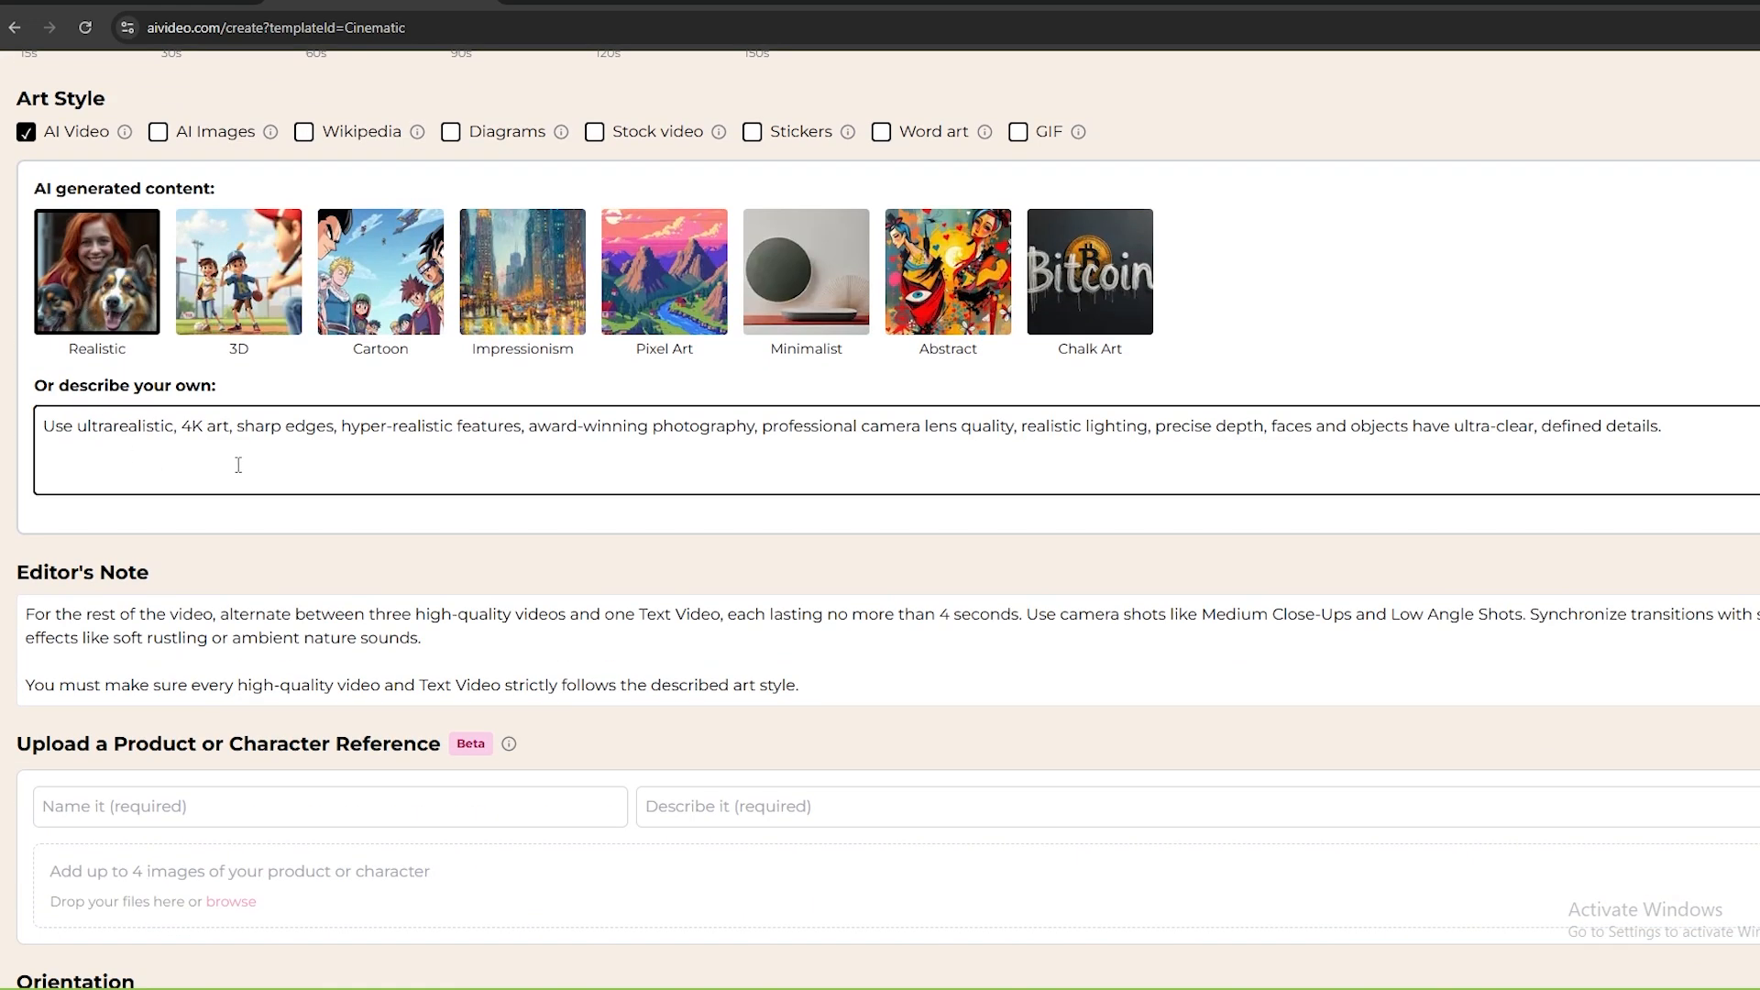
scroll(238, 465, up, 2)
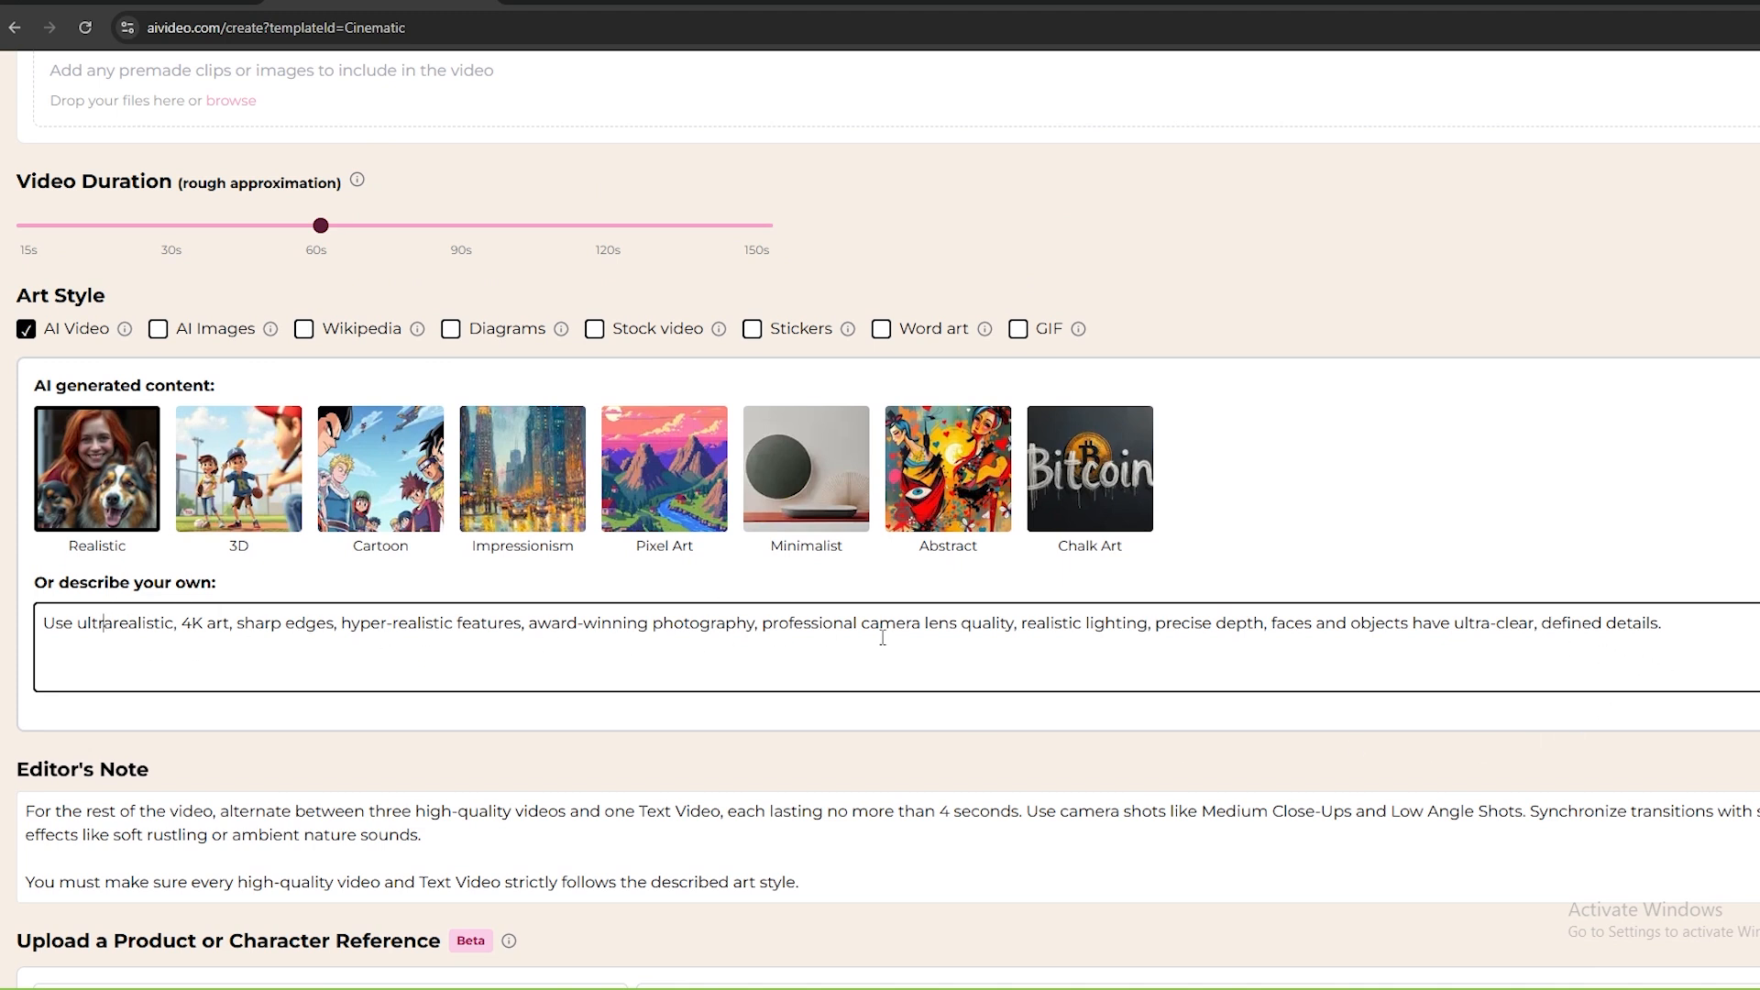
scroll(277, 712, down, 2)
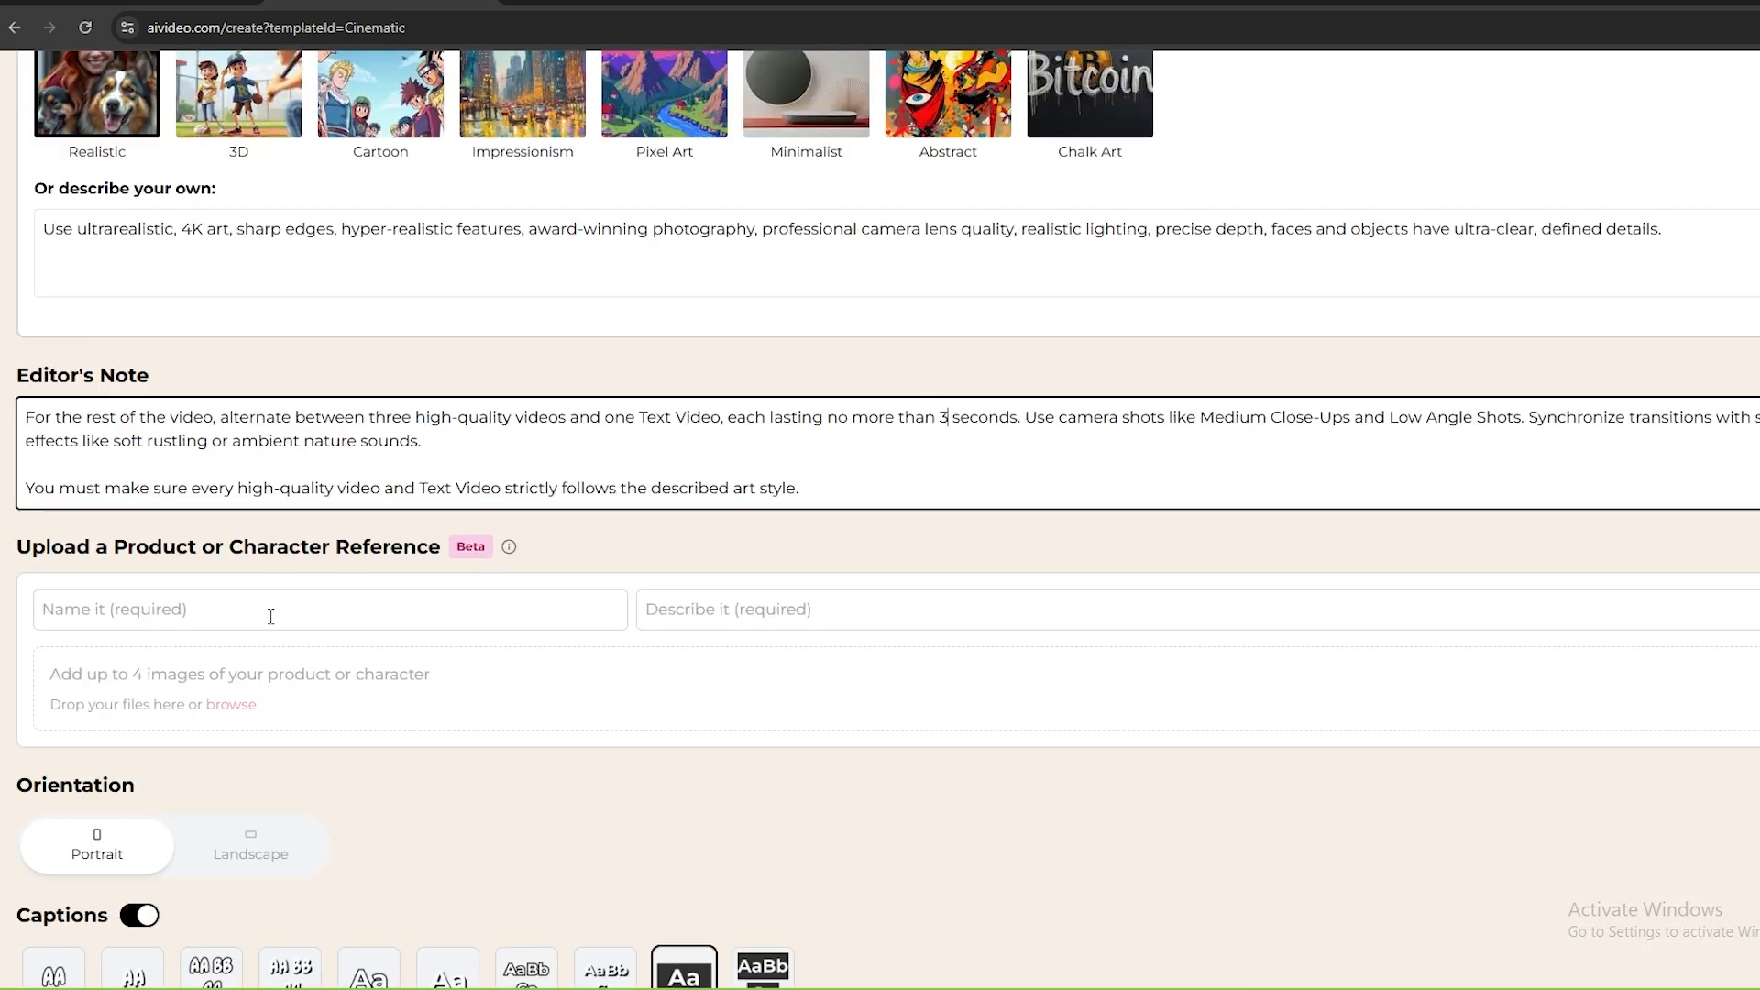
- Enter a name for the character reference and describe it as "Young male"
click(270, 616)
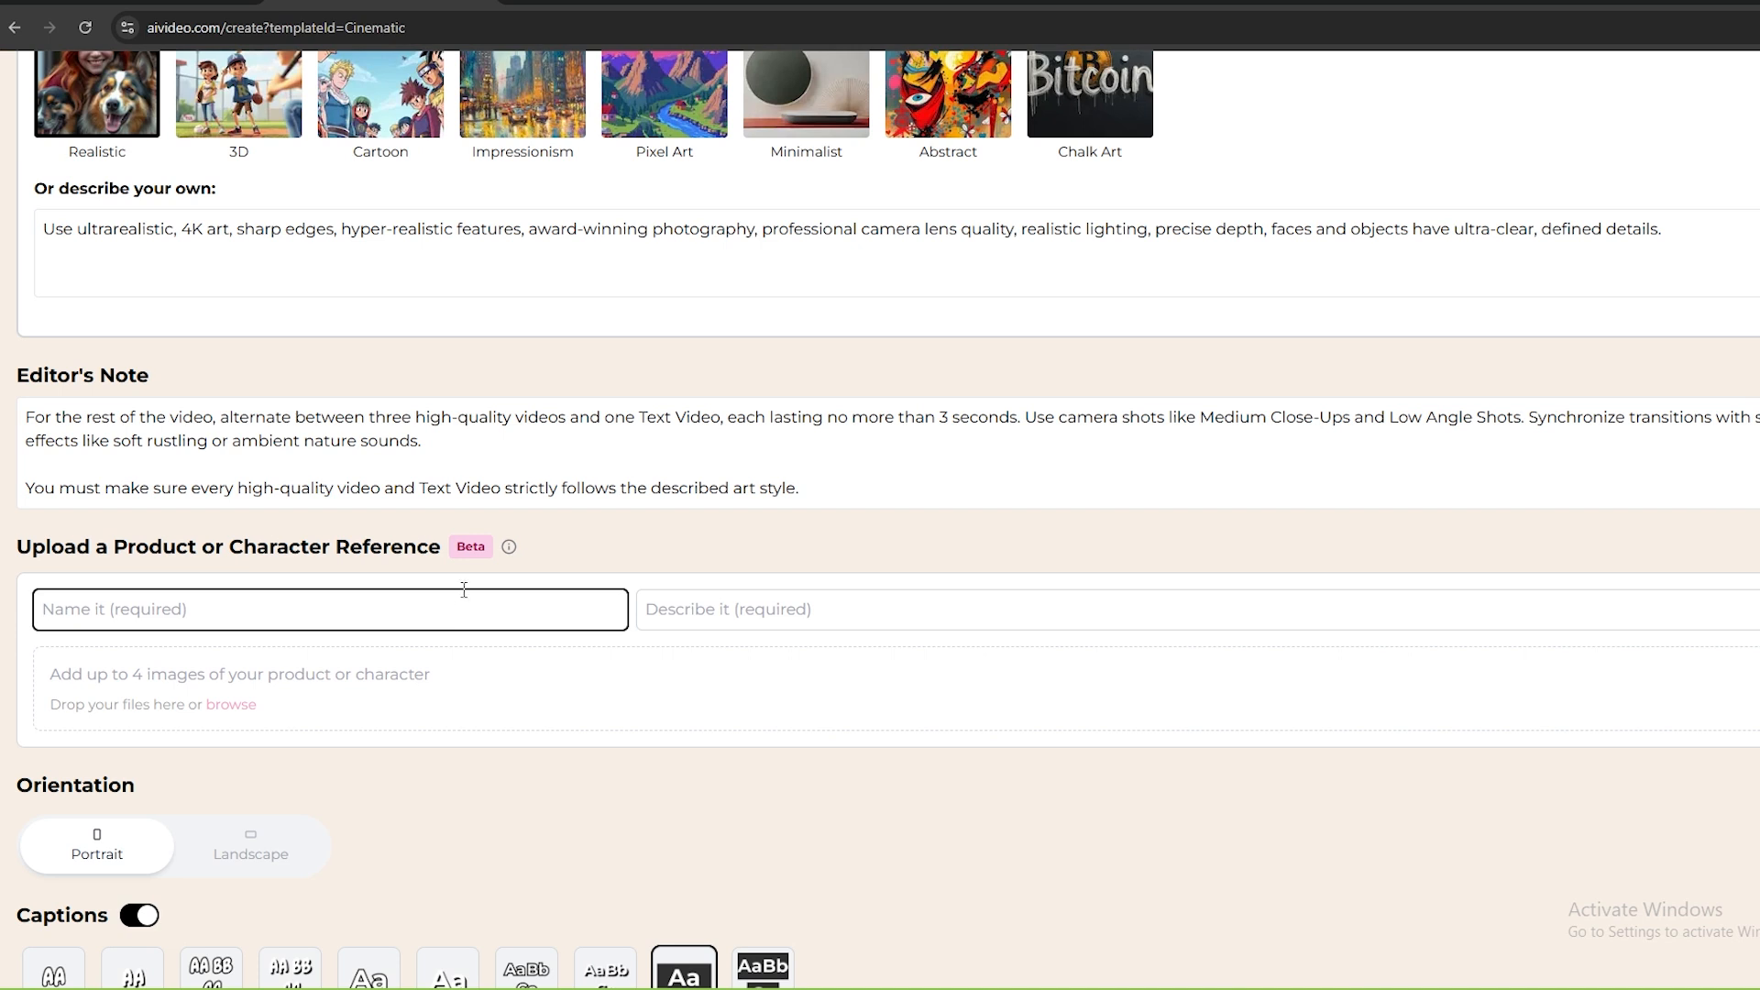
mouse_move(511, 561)
click(662, 604)
click(461, 609)
text(John)
click(722, 625)
text(Young male)
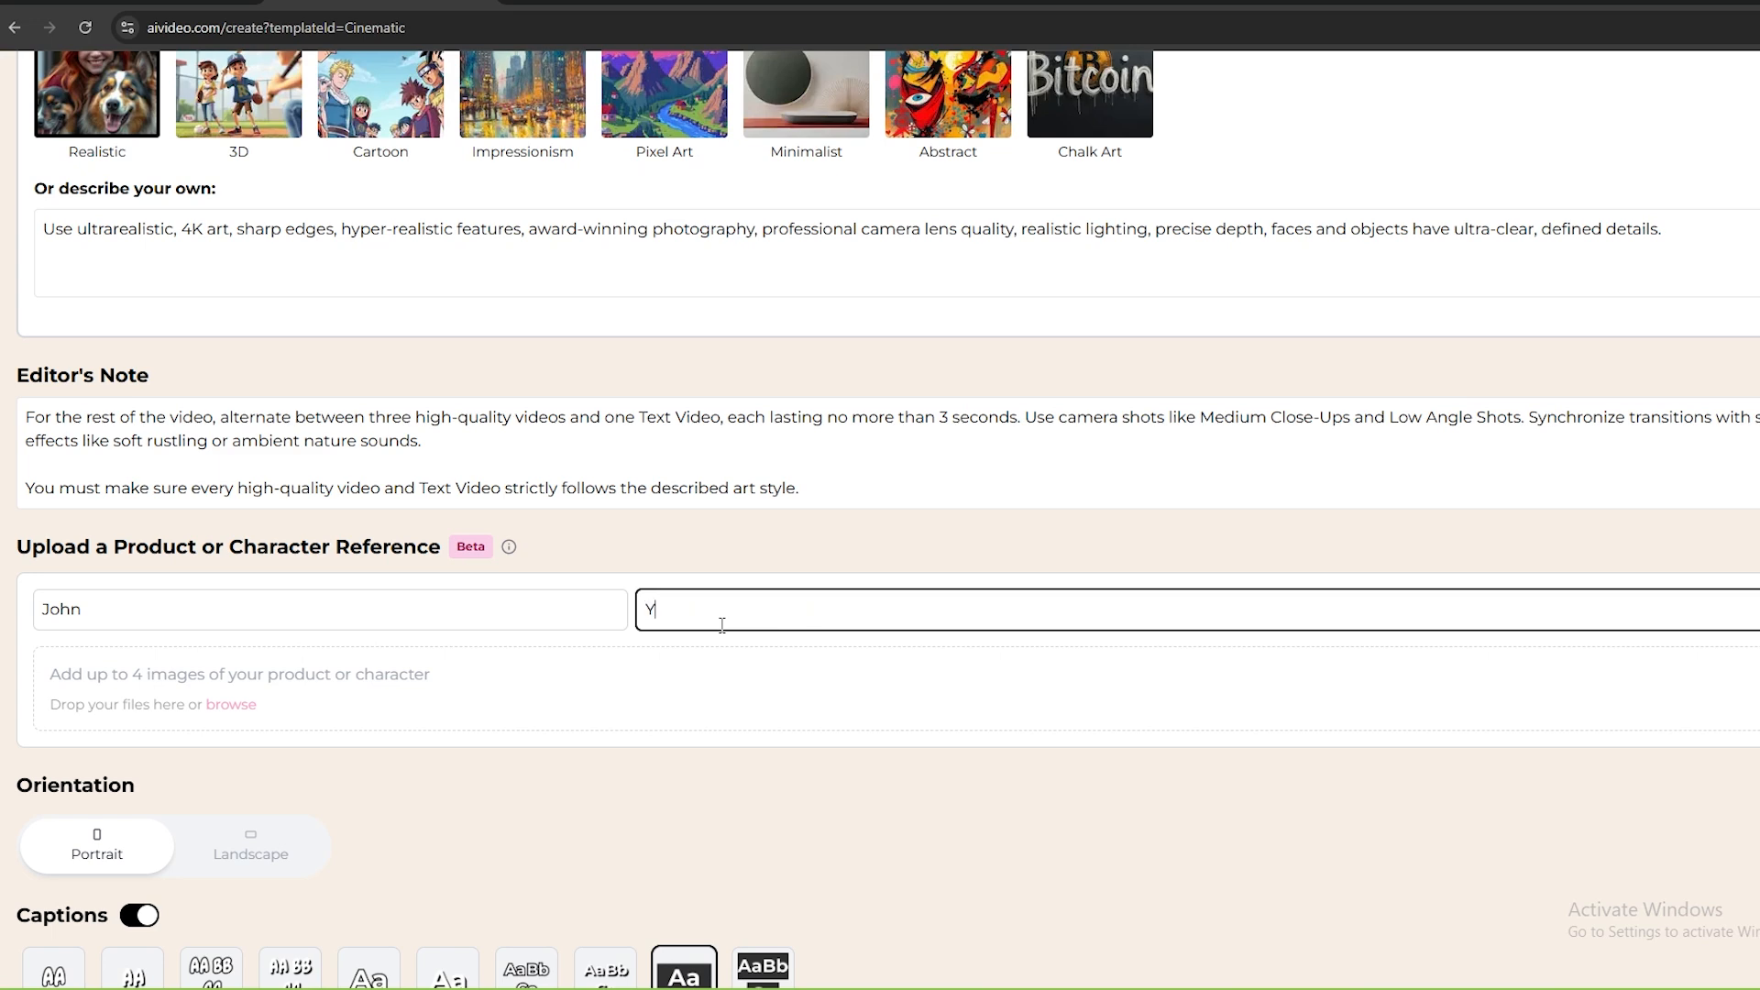
- Choose the Minimal Shadow caption style and, after sampling several voices, the "Chris - male, American, conversational" voice
scroll(80, 541, down, 3)
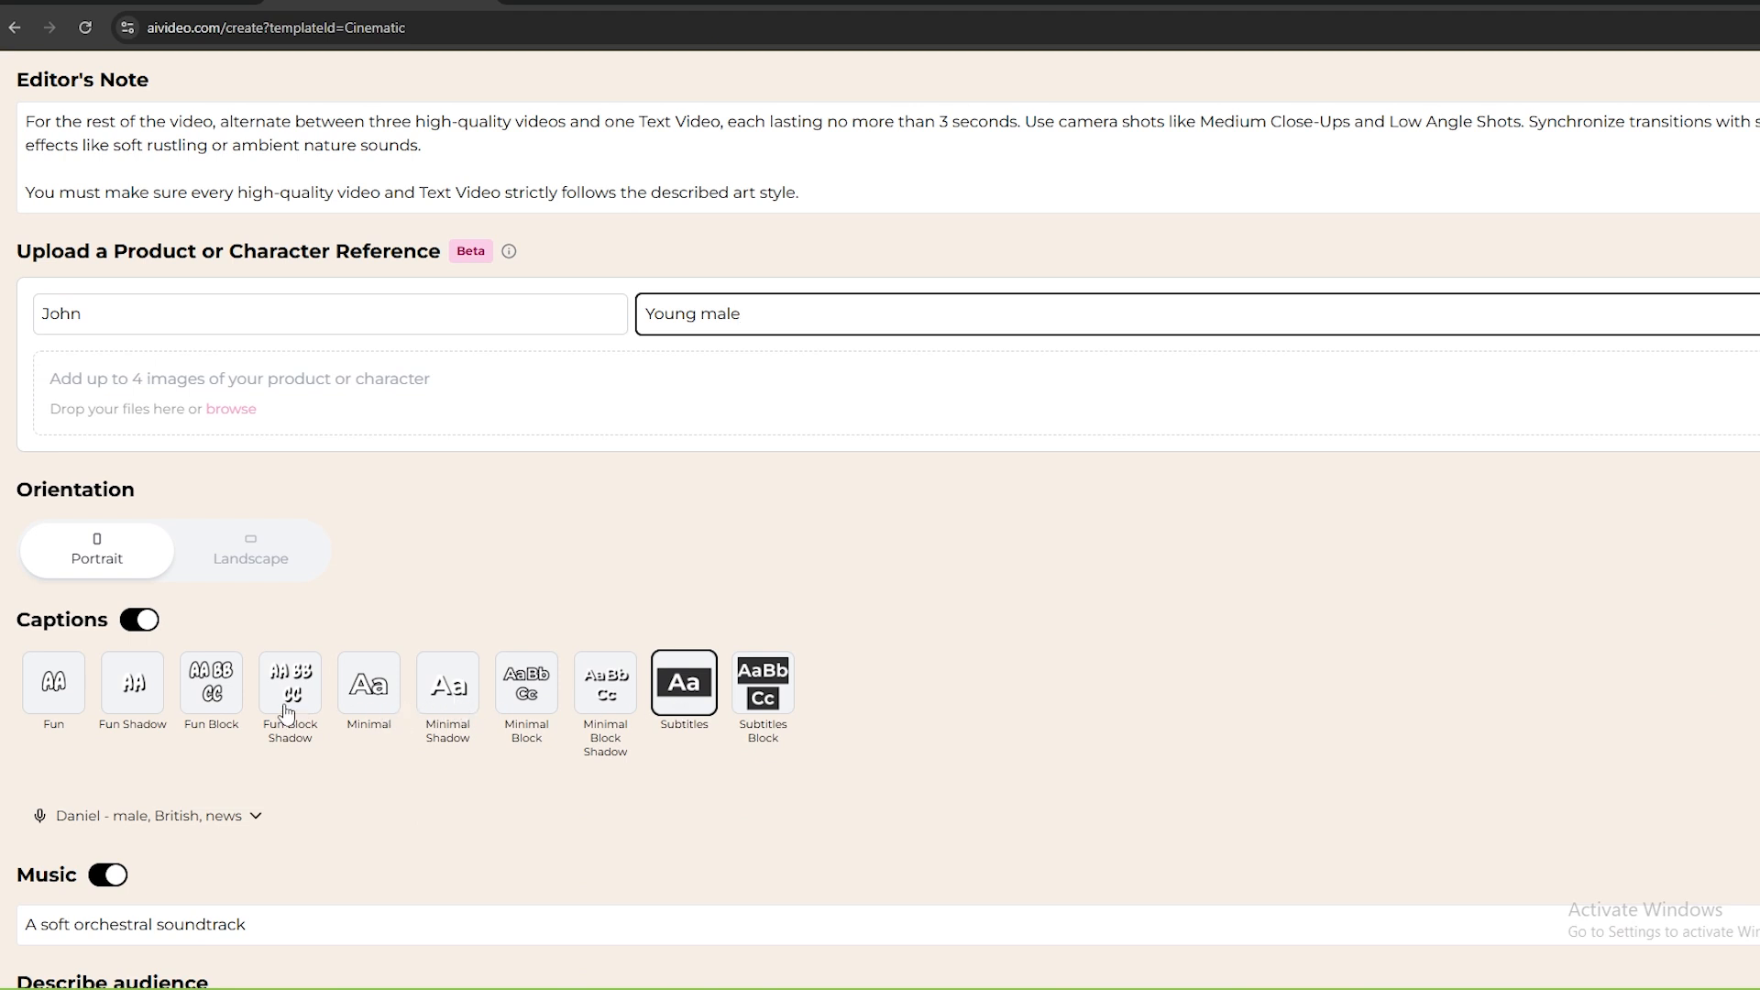
click(448, 706)
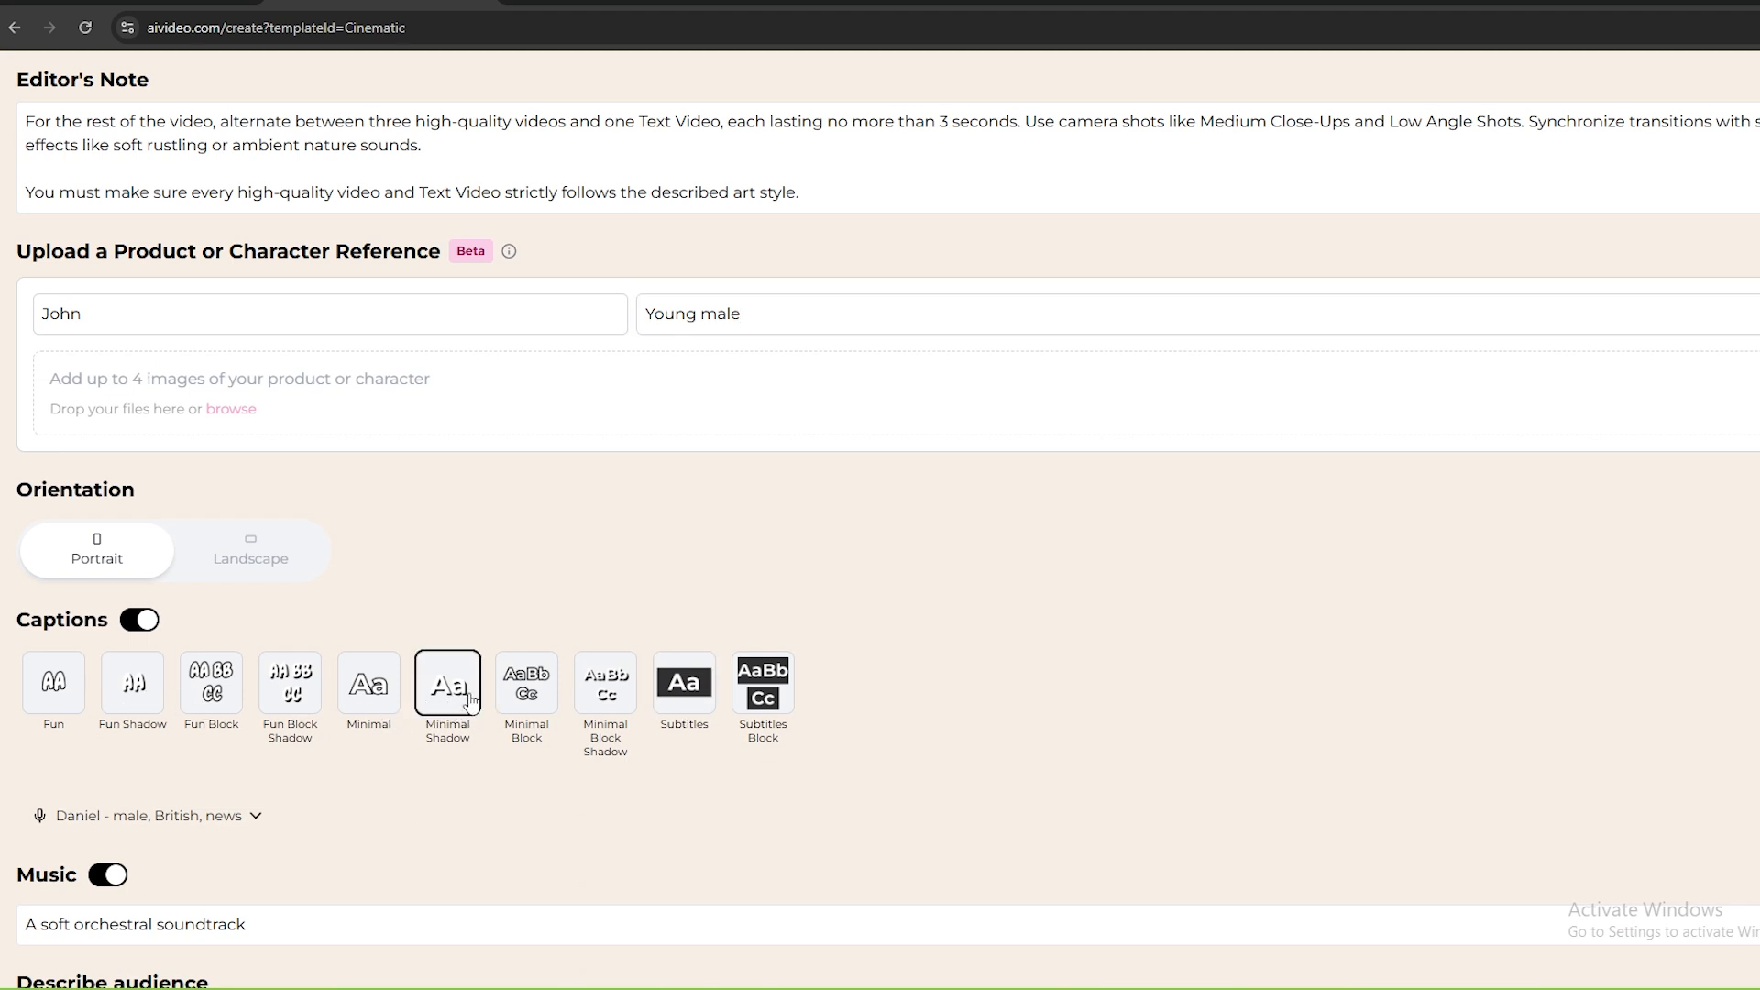
scroll(353, 766, down, 3)
click(253, 532)
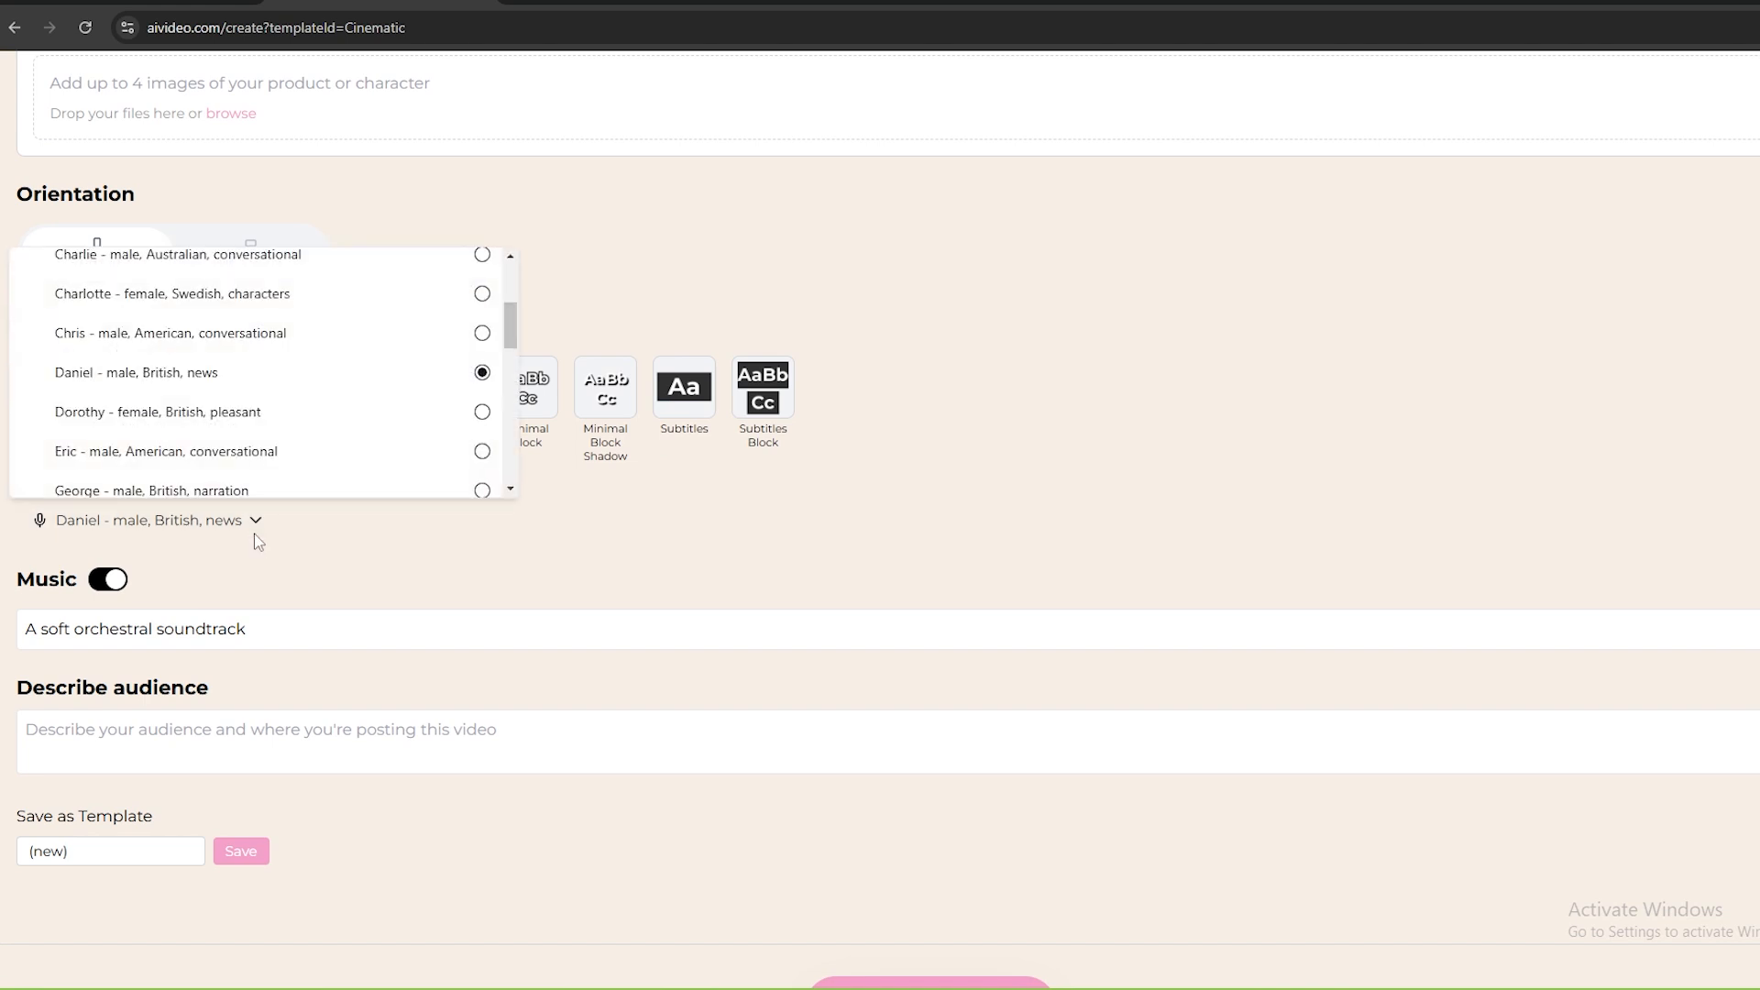
scroll(216, 479, up, 3)
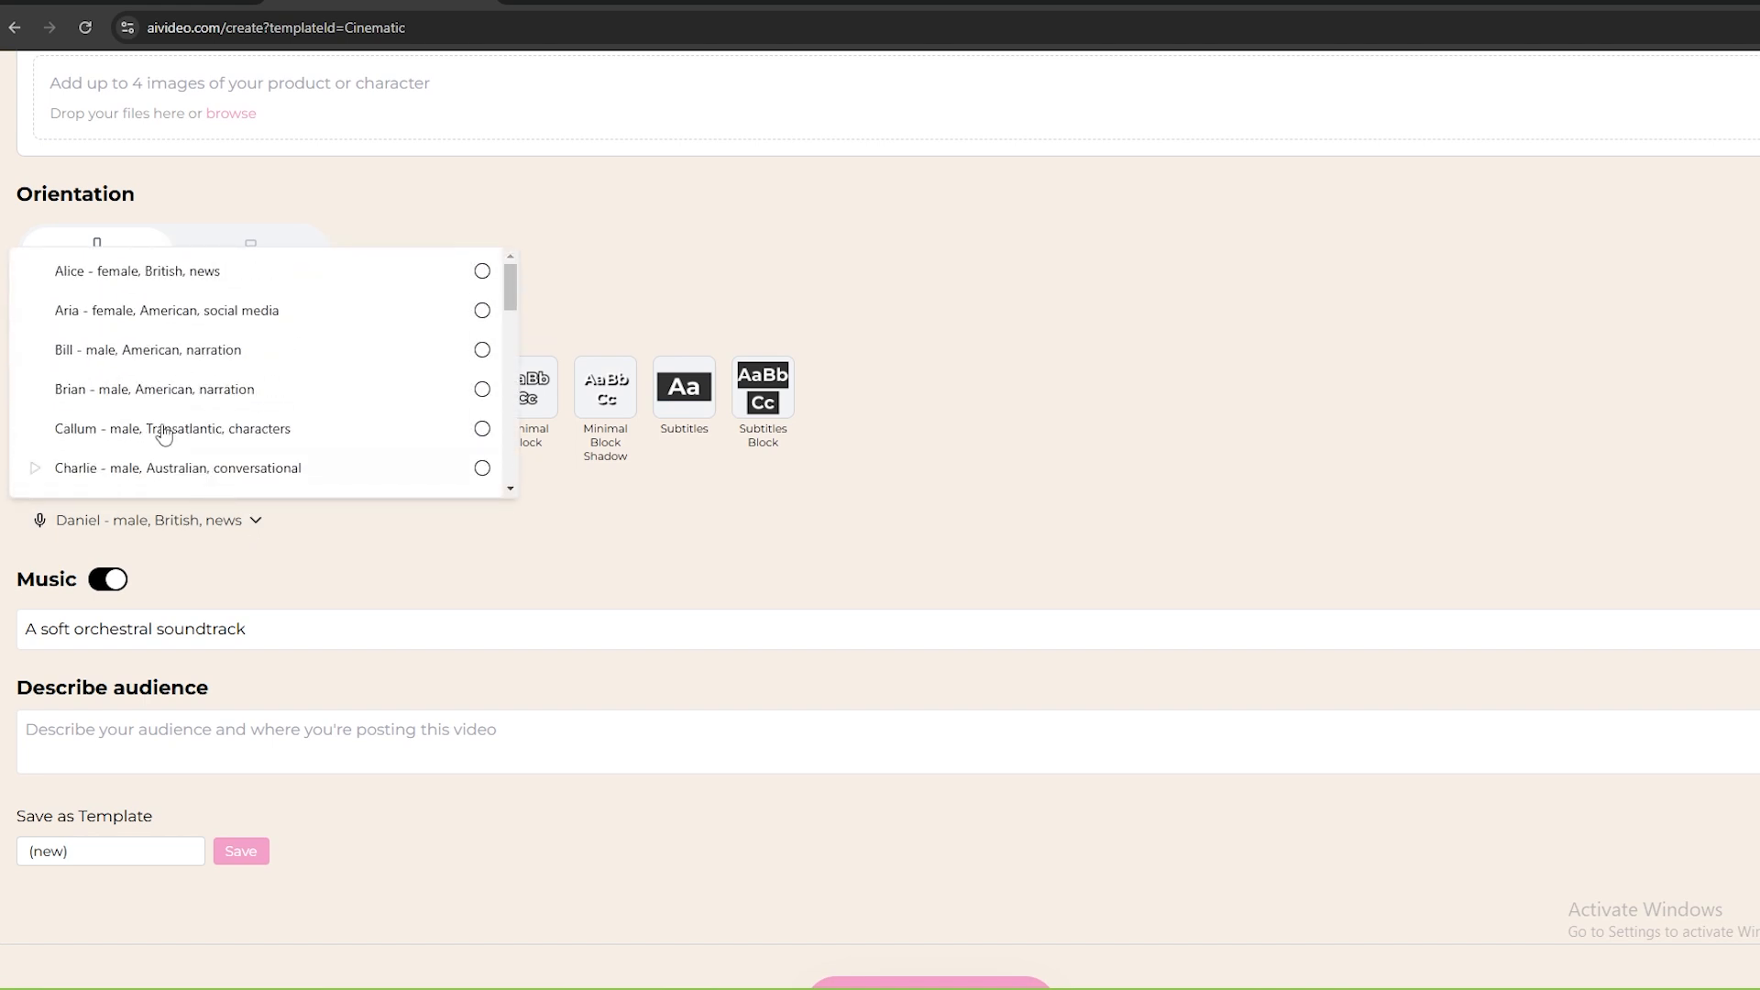
click(34, 350)
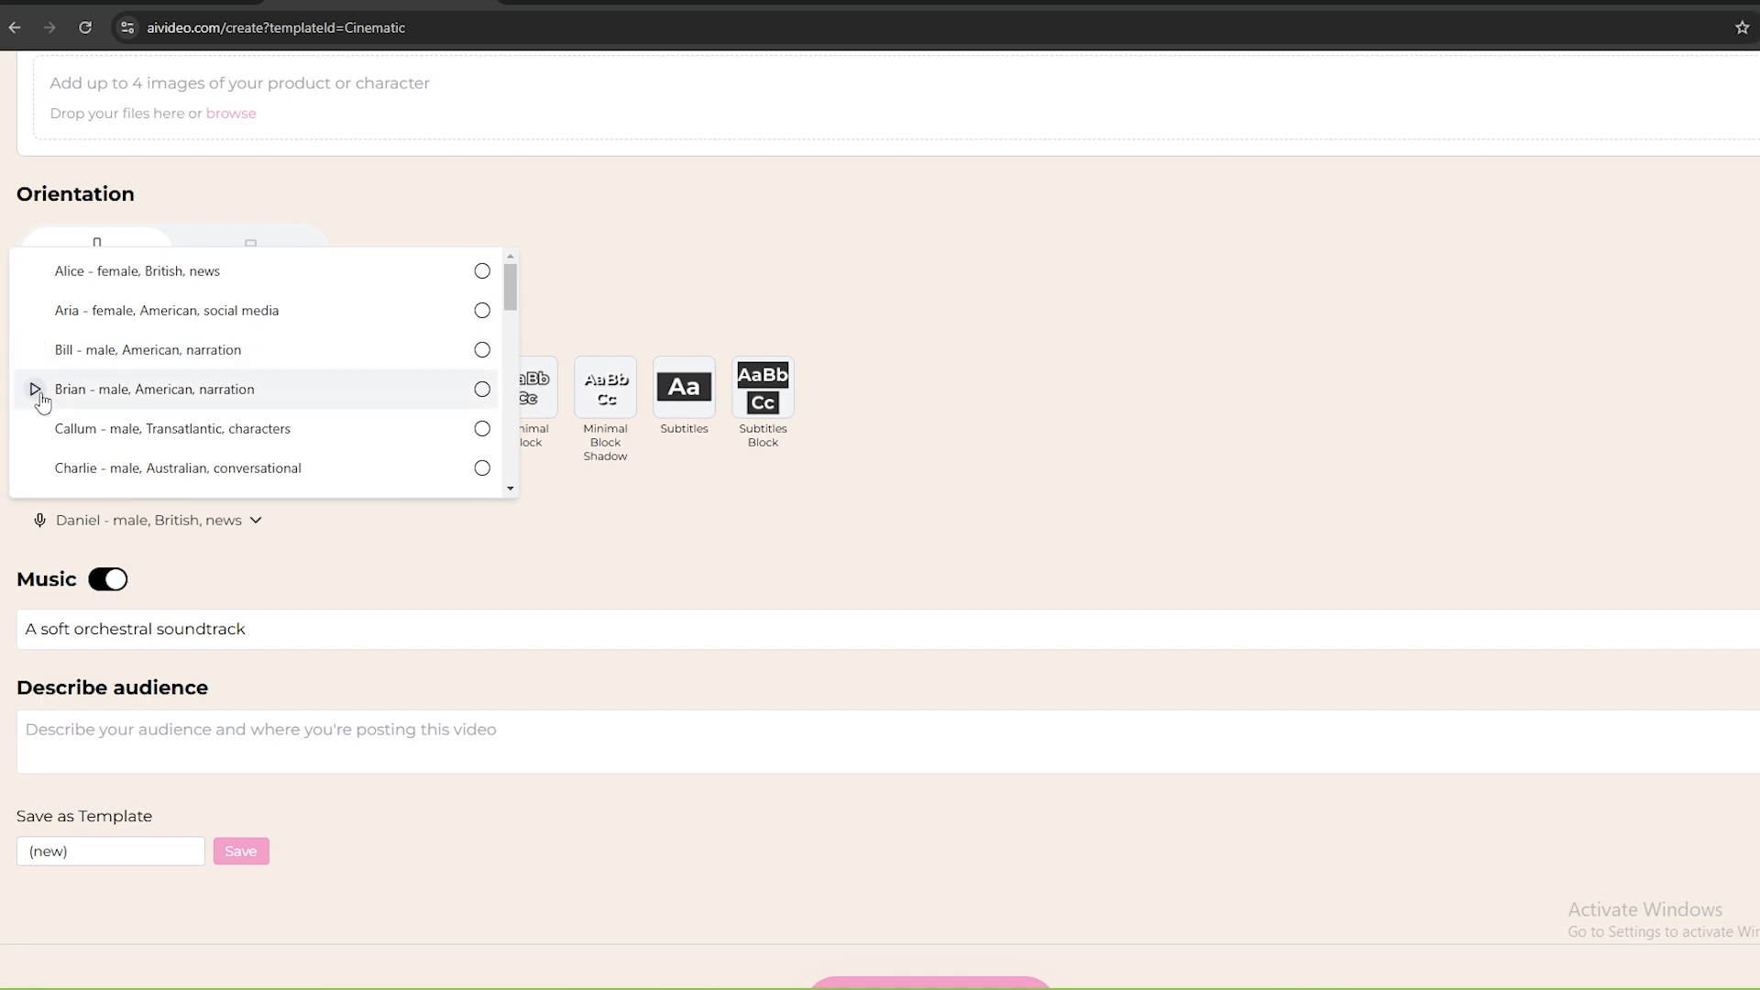
click(36, 393)
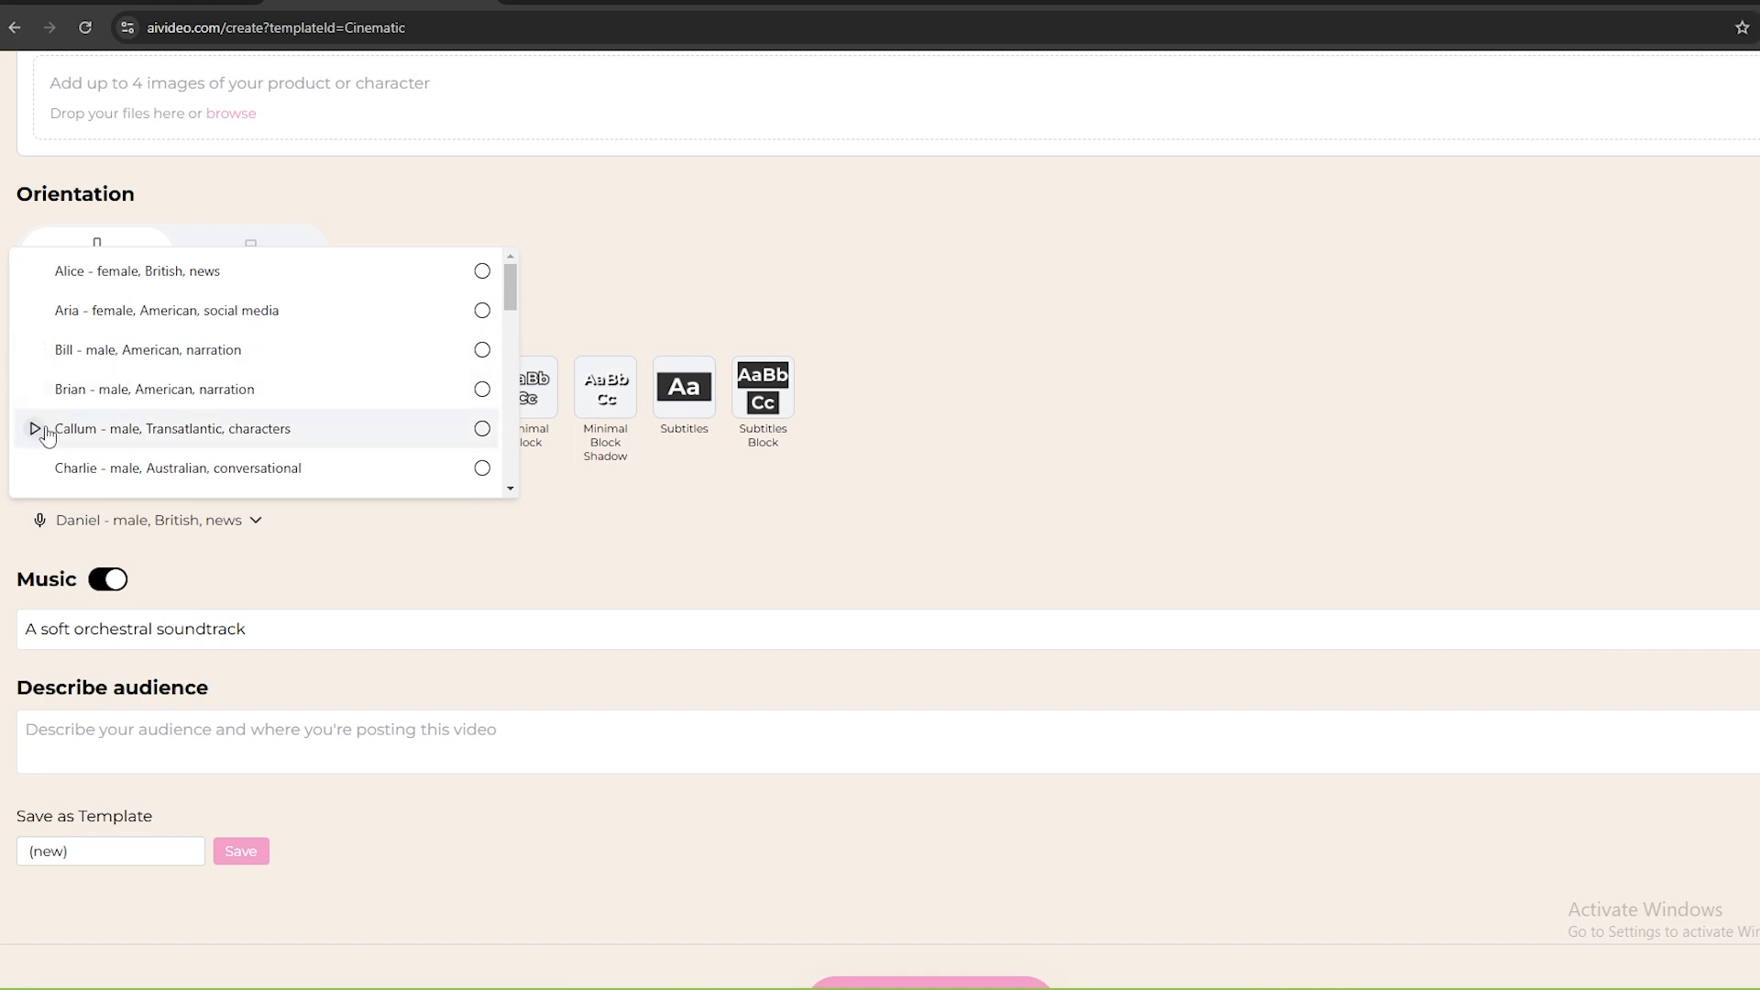
click(36, 433)
- Replace the music description with "Tense music" and describe the audience as "Science enthusiast"
drag(277, 624, 31, 617)
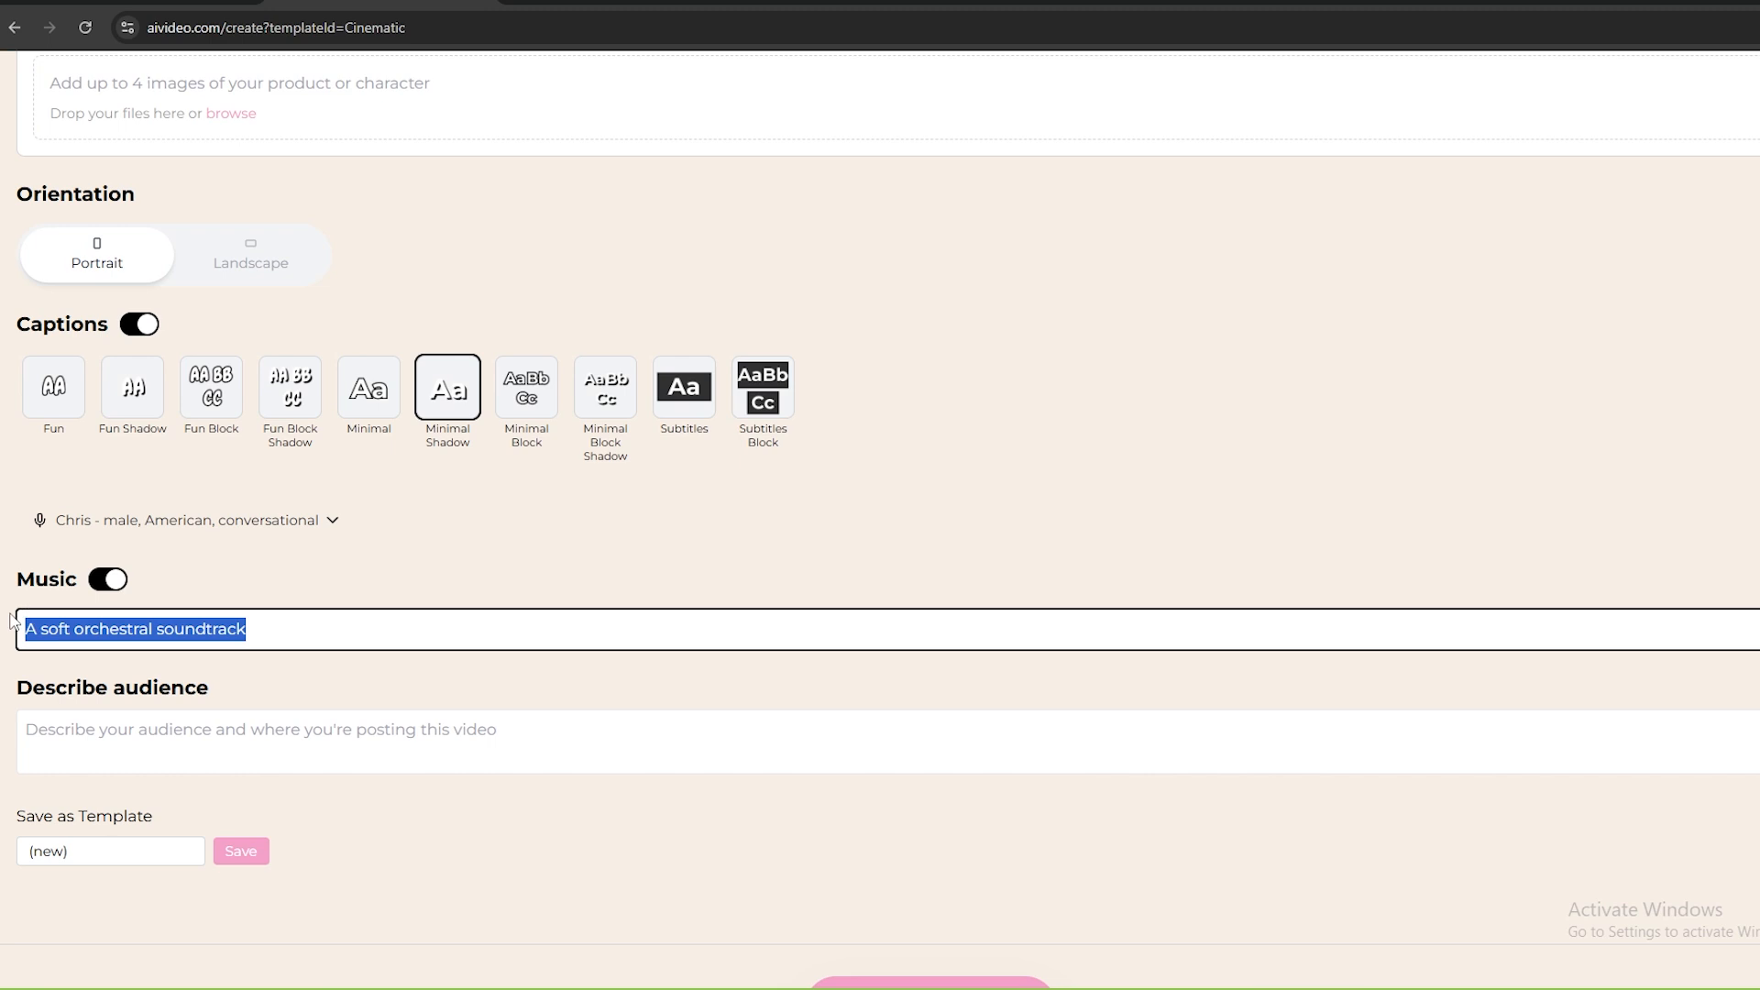
text(Tense music)
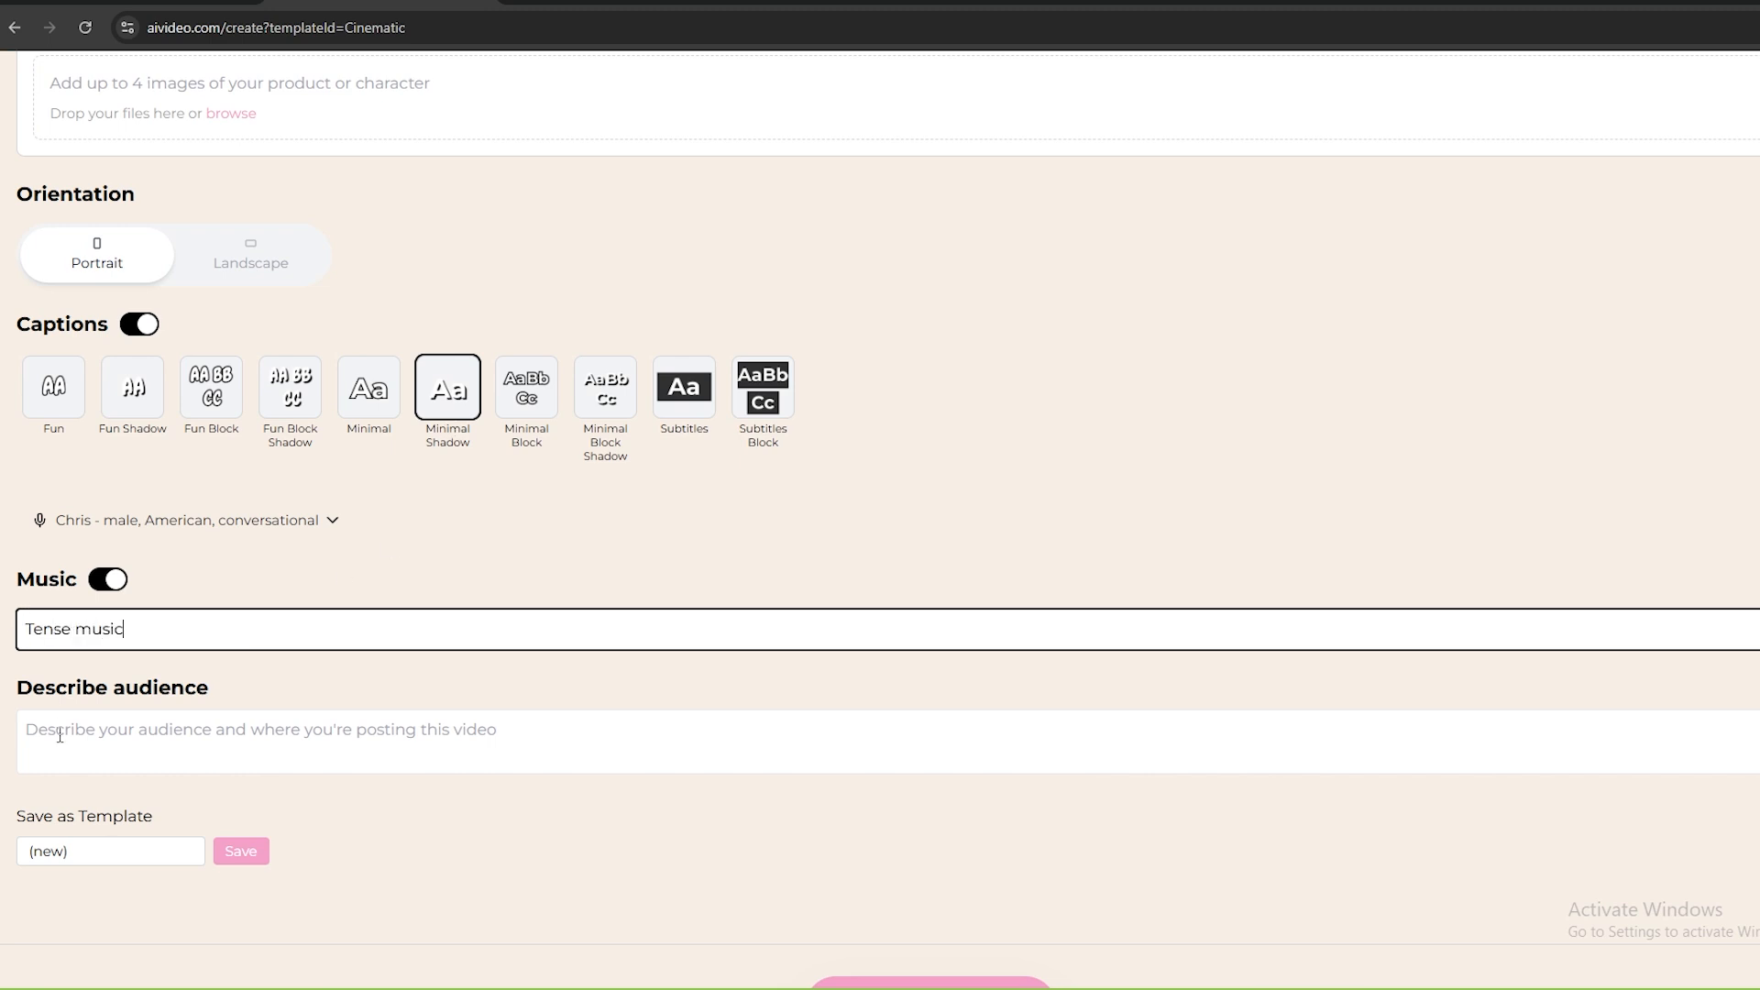
click(60, 735)
text(Sc)
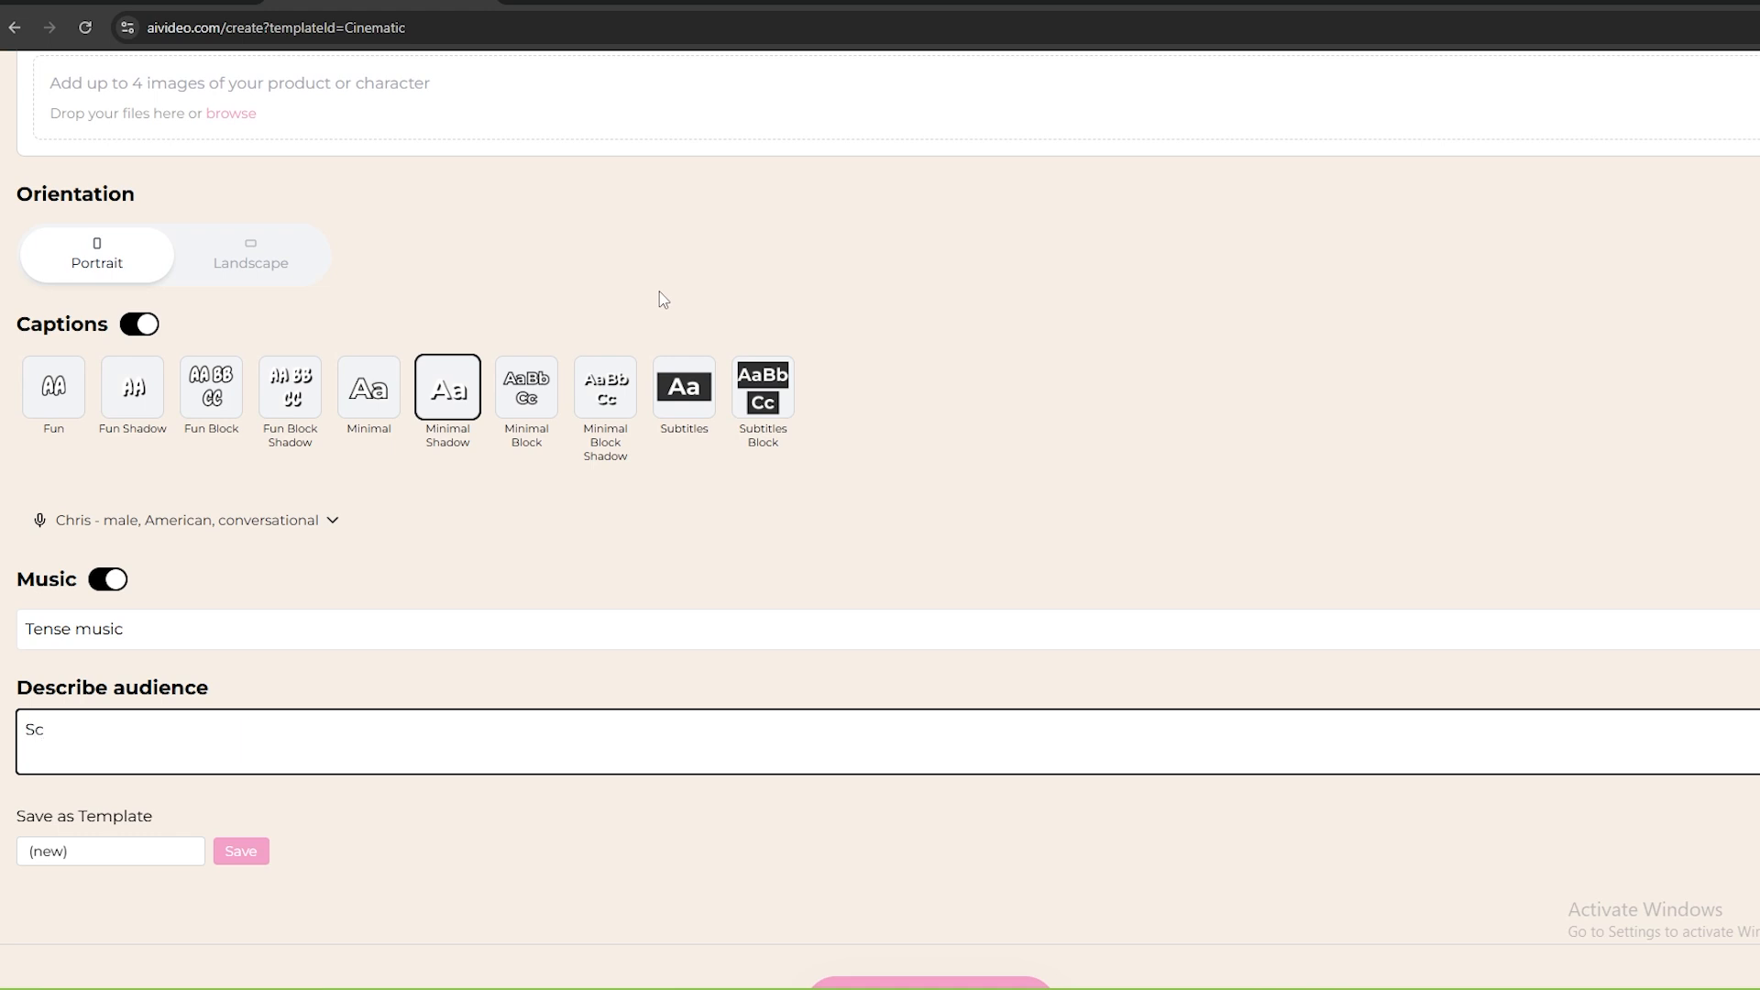
text(ience enthusiast)
- Generate the video and play the resulting Snake Bite 911 project in the editor
scroll(978, 789, down, 1)
click(931, 910)
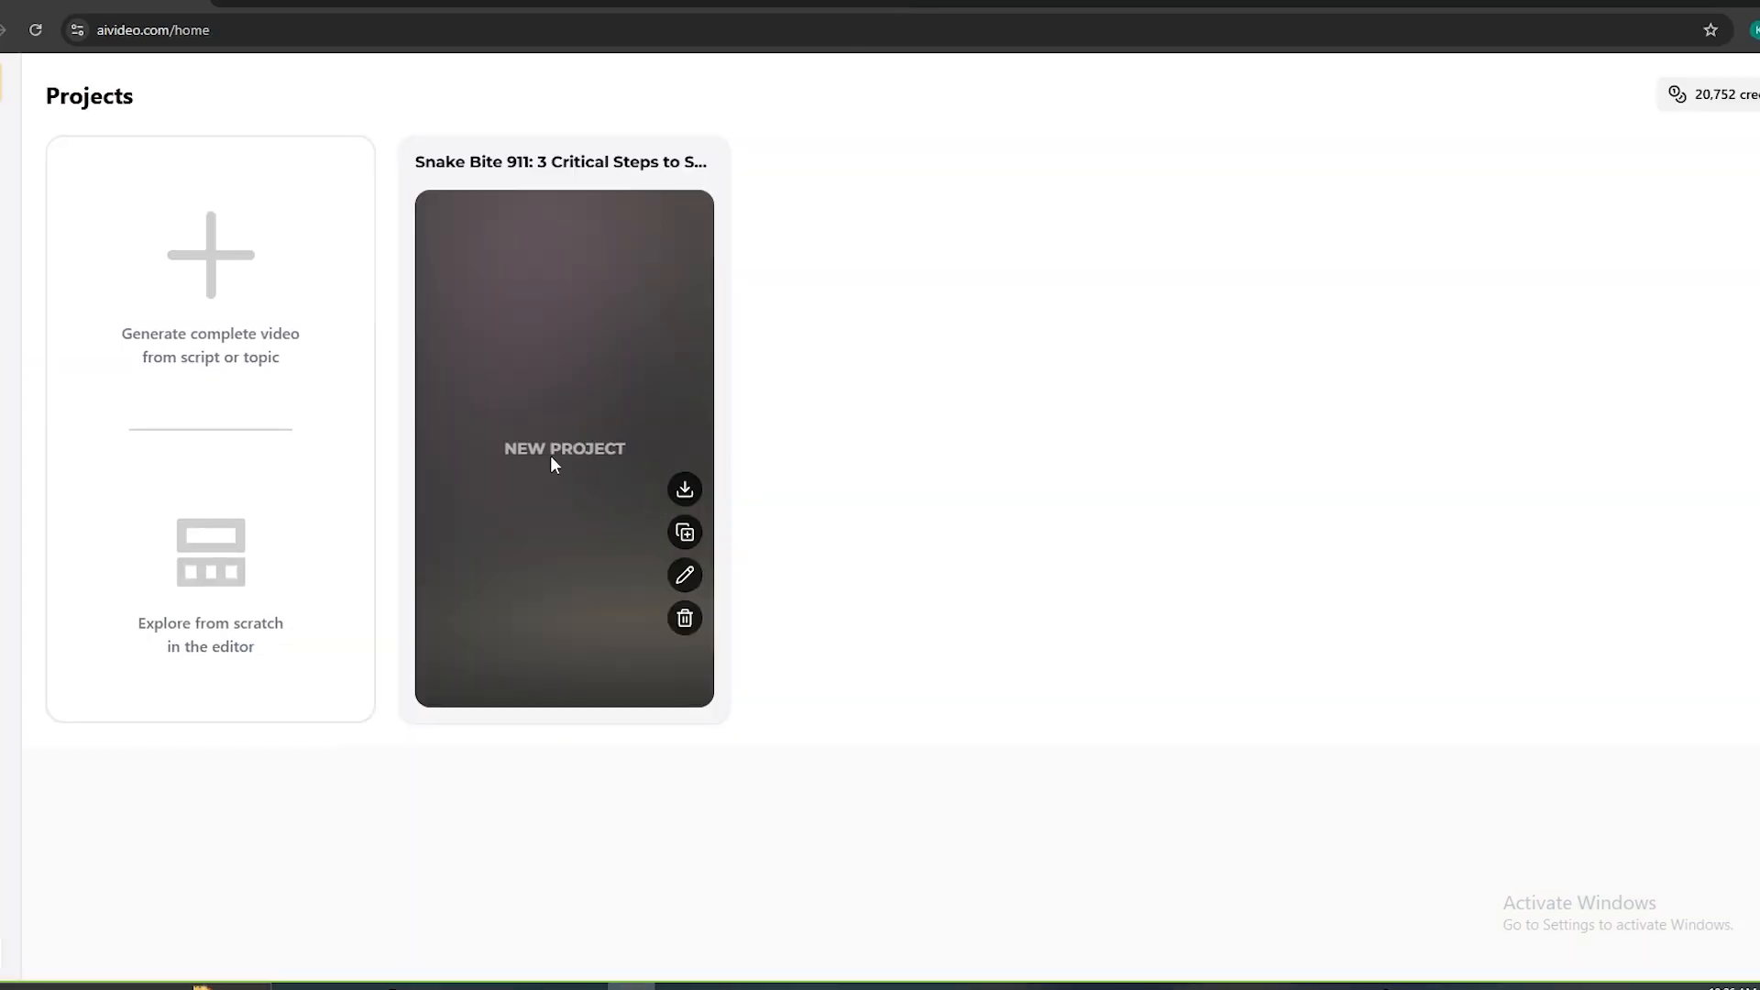
click(686, 576)
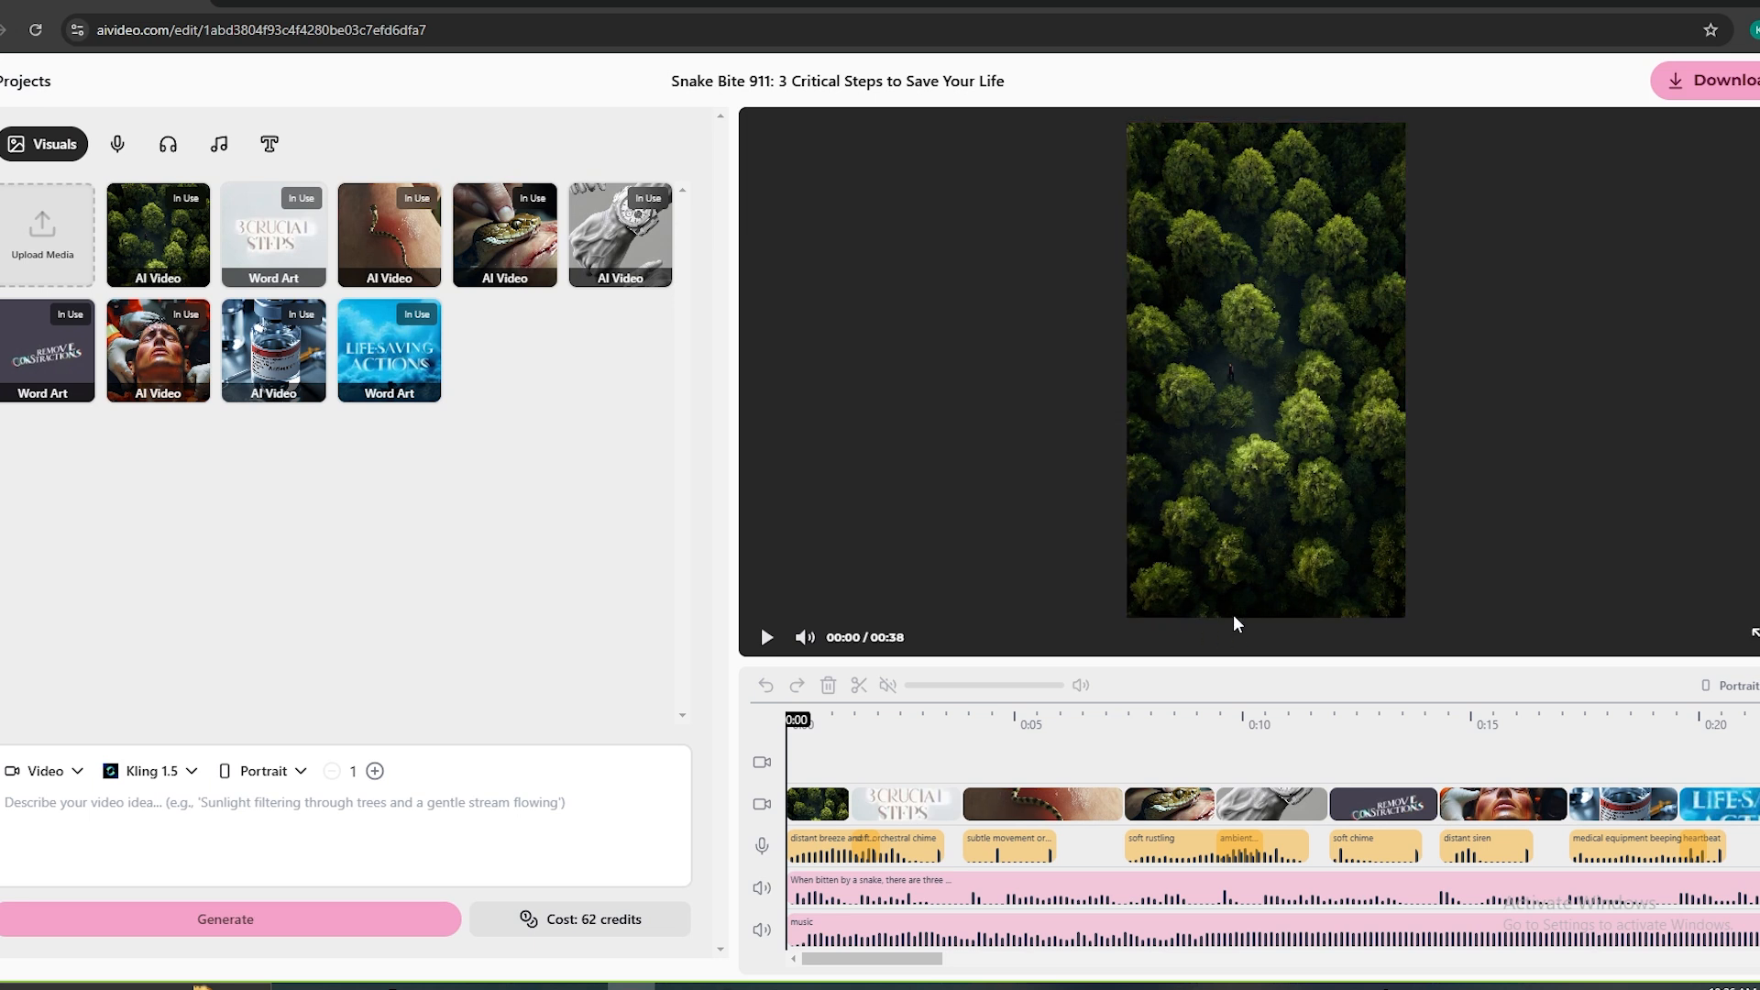
click(767, 637)
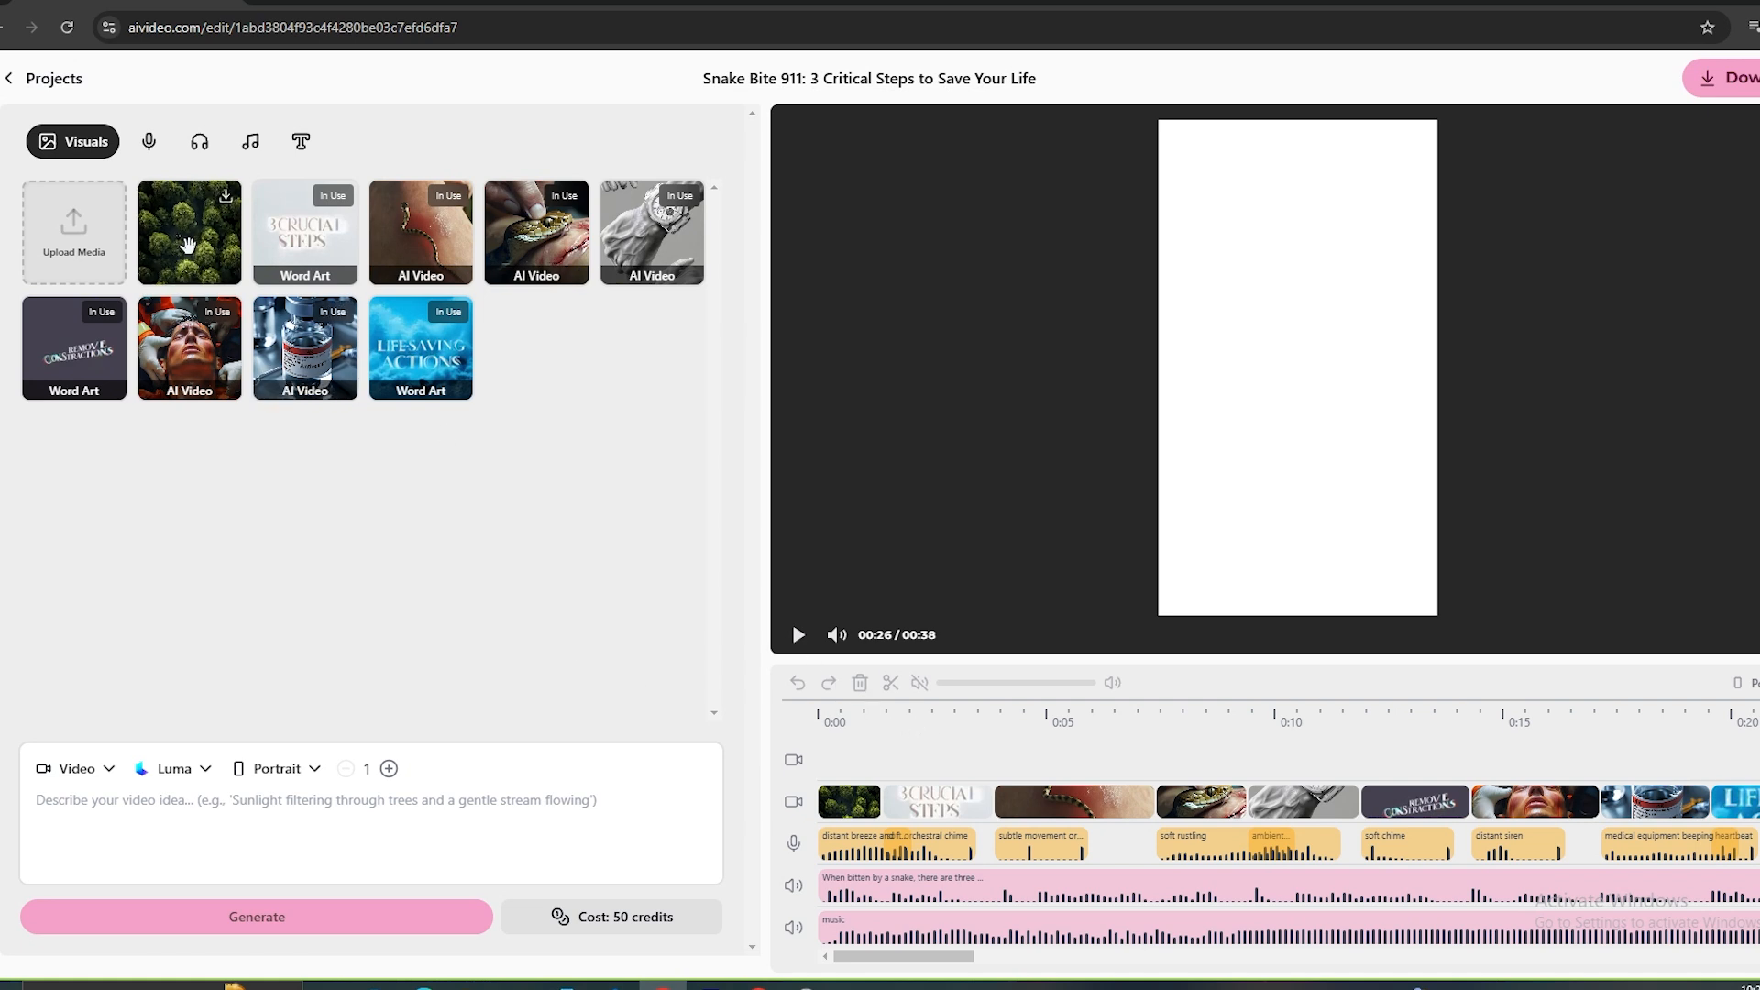
- Preview individual visuals and play the timeline from about 11 seconds through the Remove Constrictions word art clip
click(198, 241)
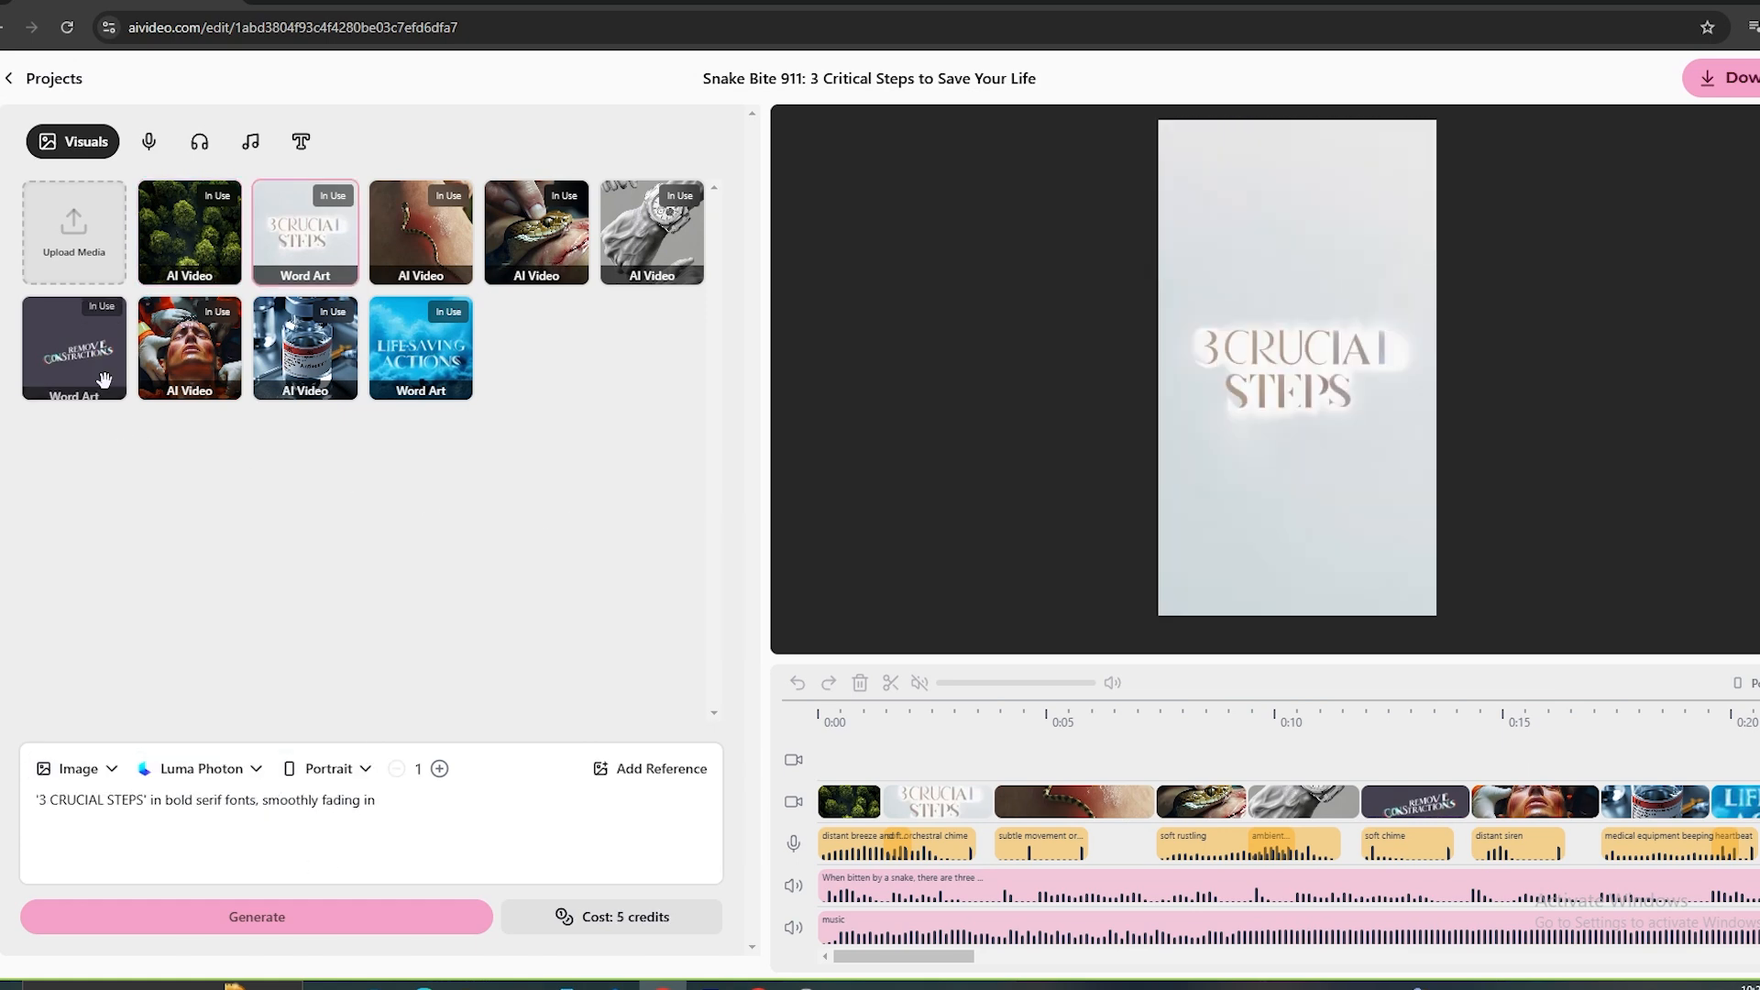
click(101, 349)
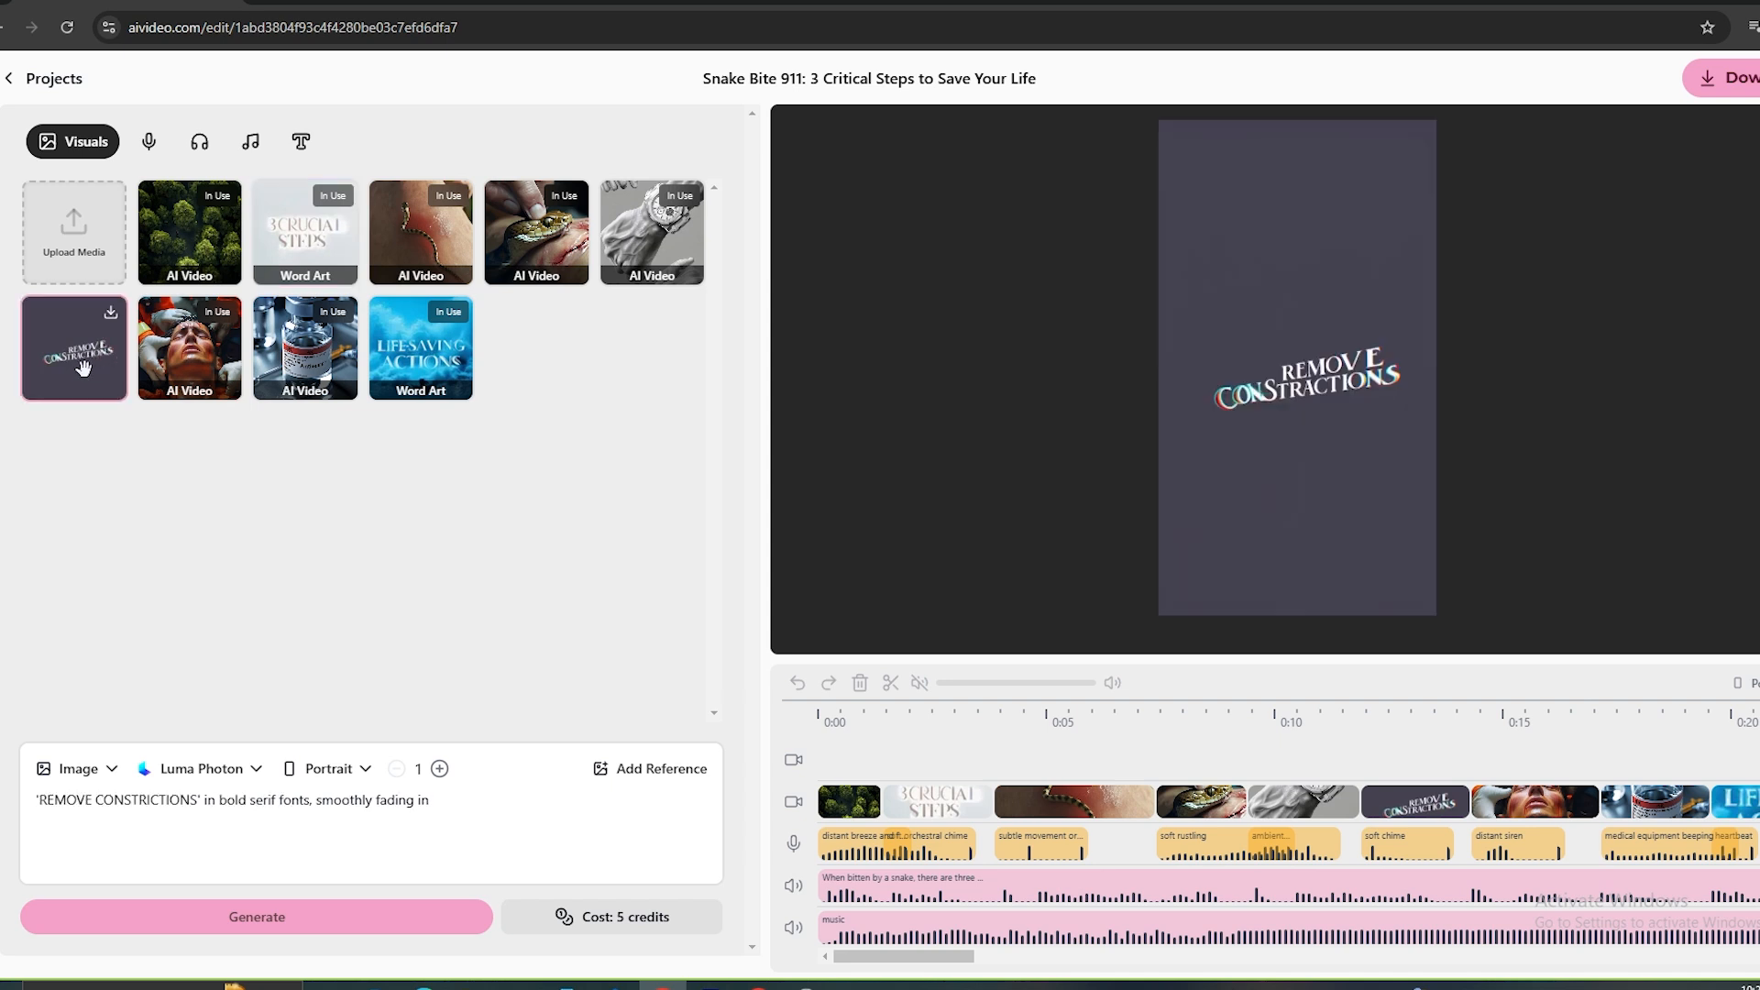
click(320, 528)
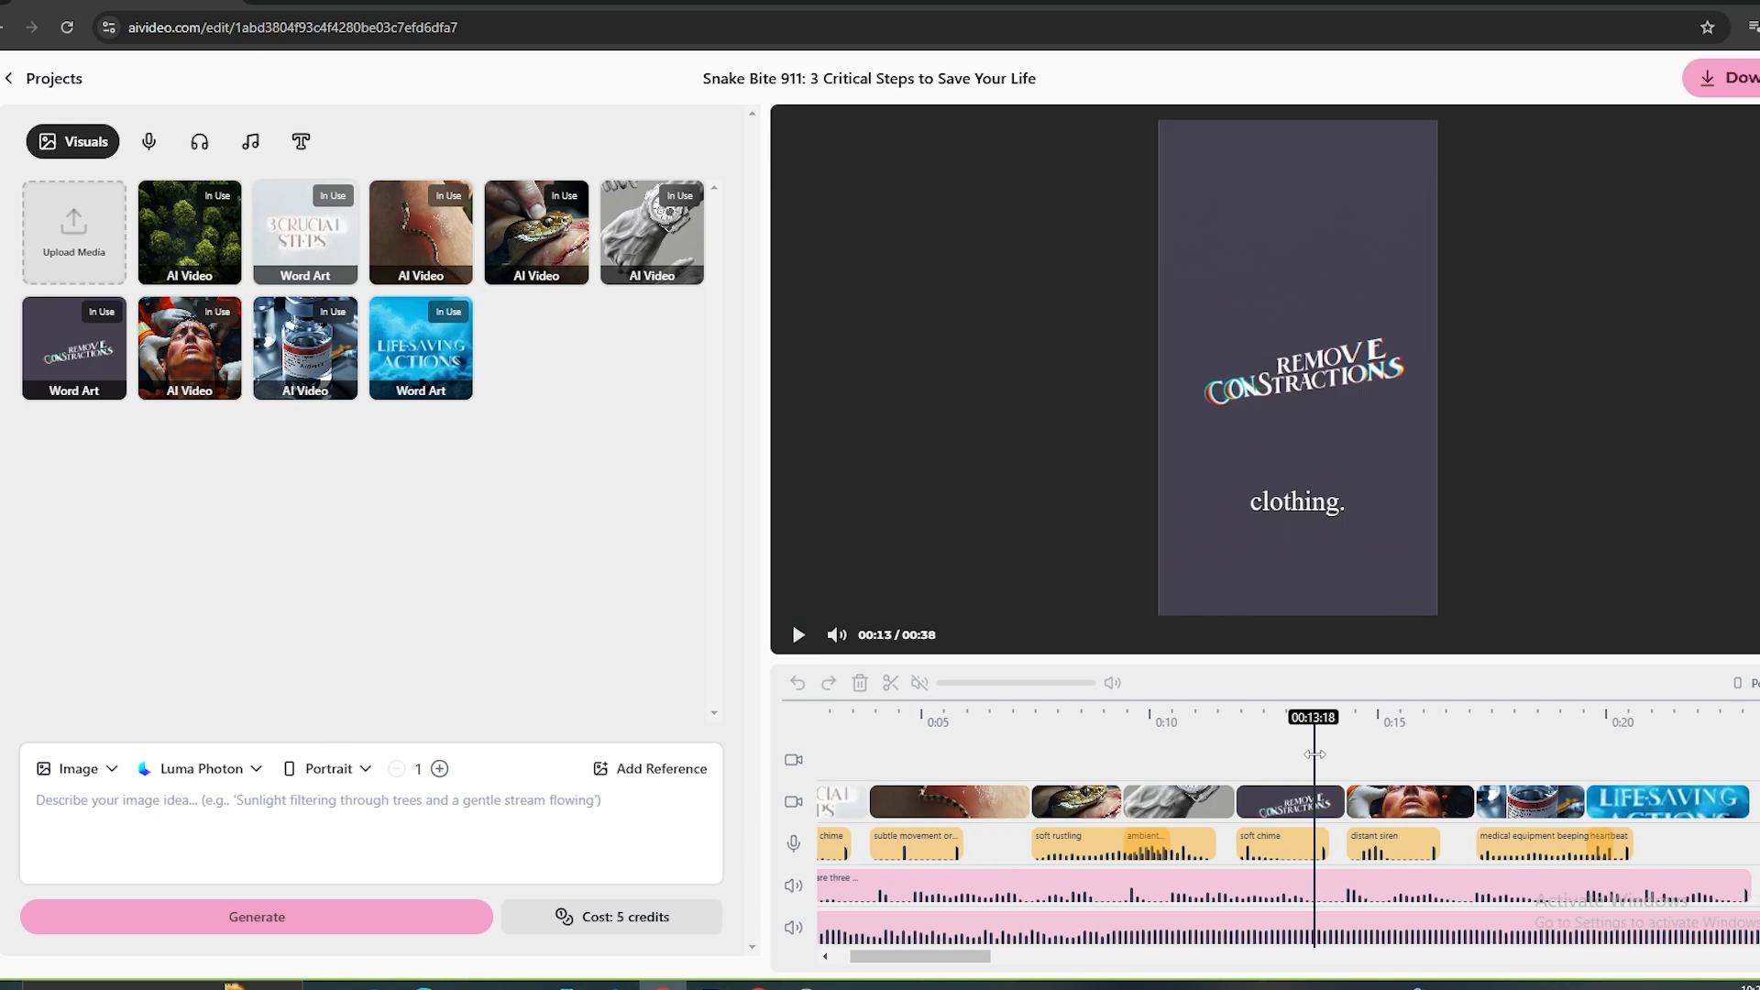
drag(1314, 762, 1229, 767)
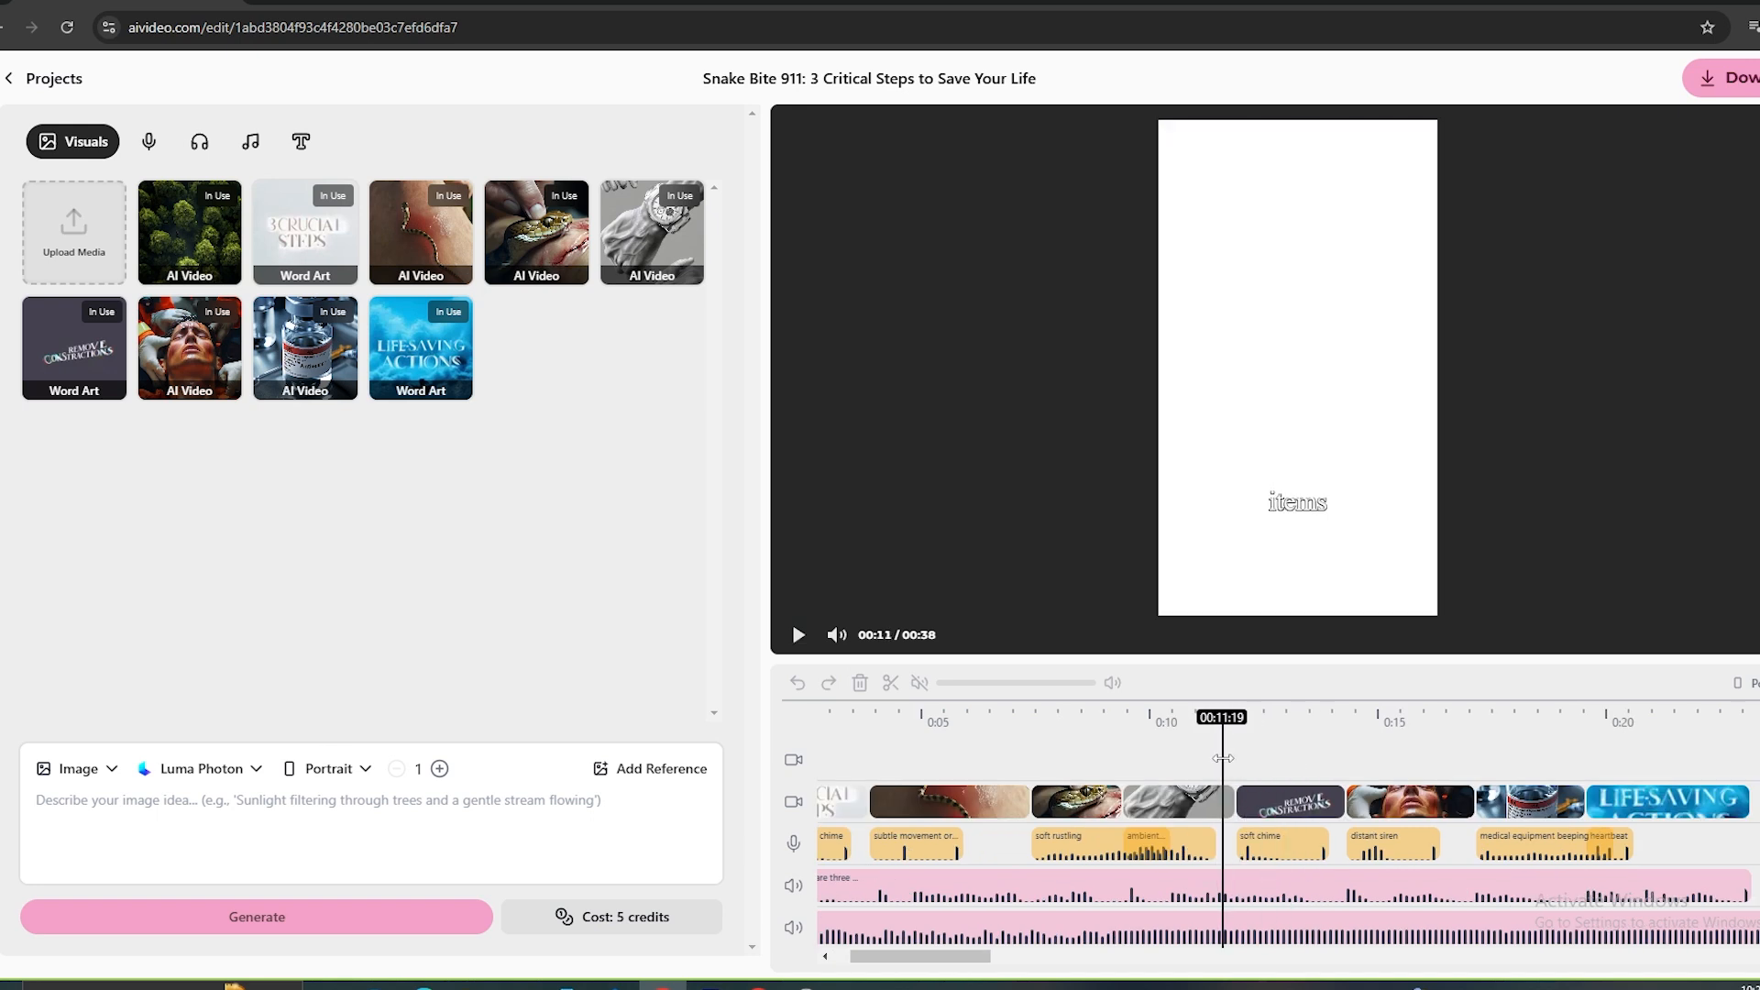
key(space)
key(space)
- Select the Remove Constrictions word art and switch its generation type to Video
click(71, 359)
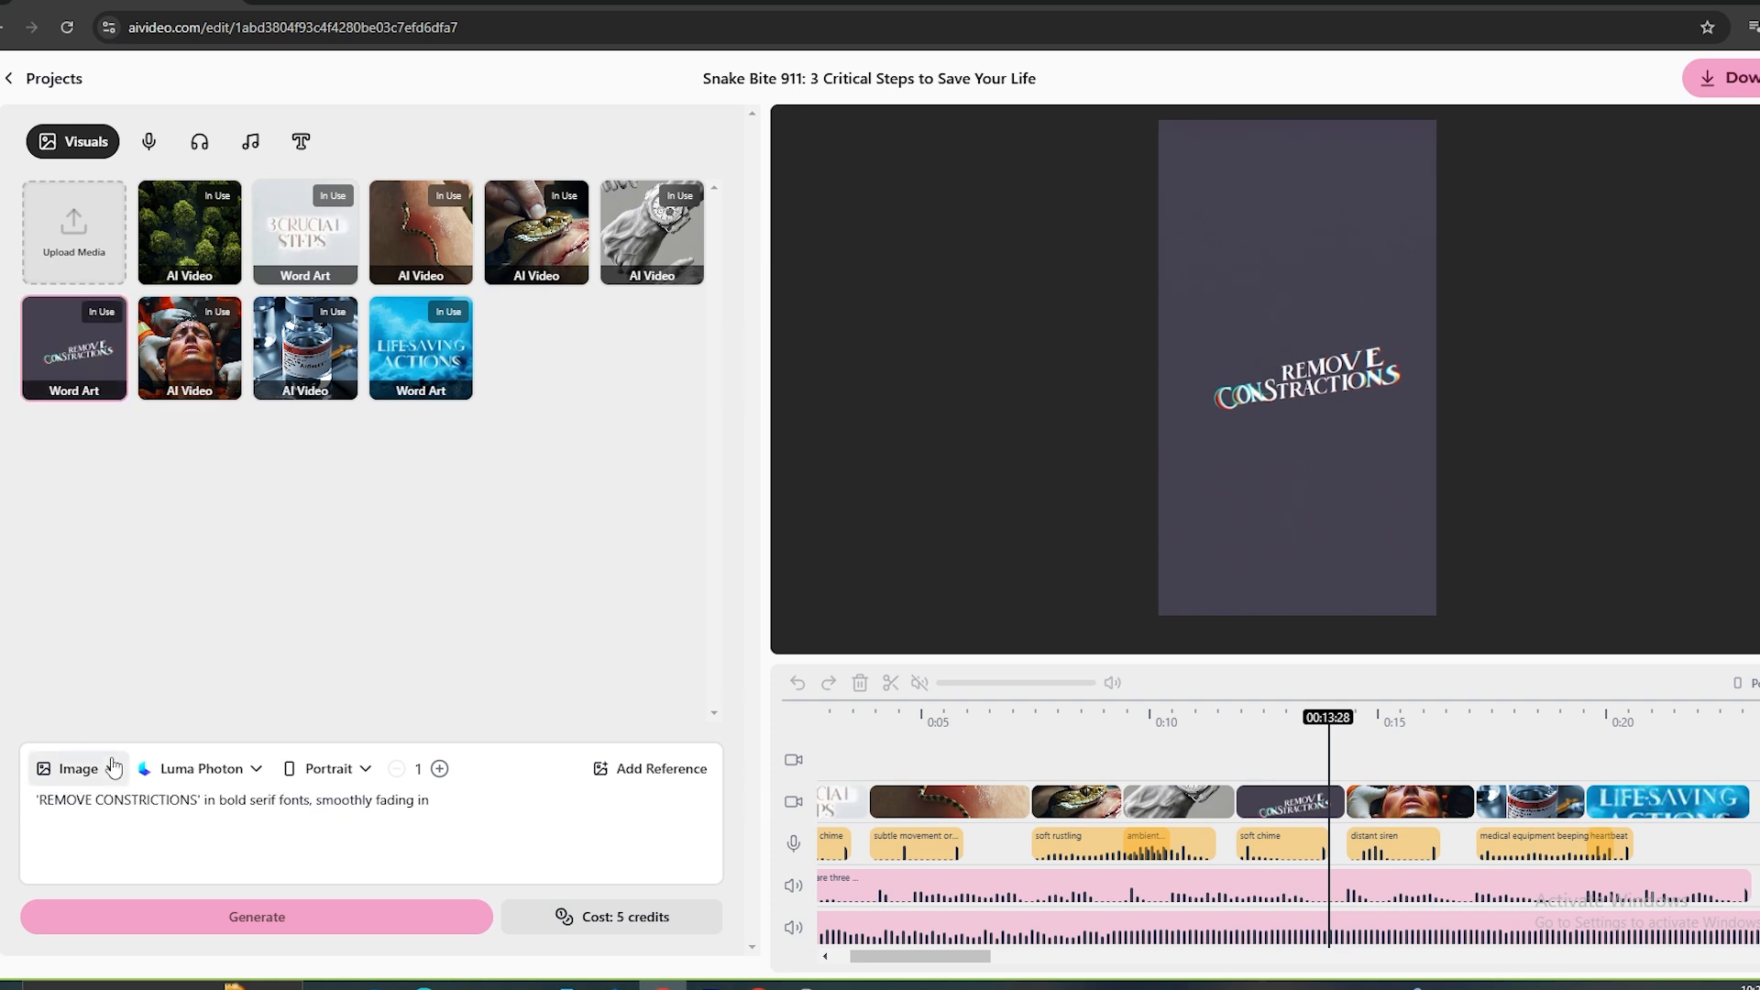
click(78, 768)
click(94, 658)
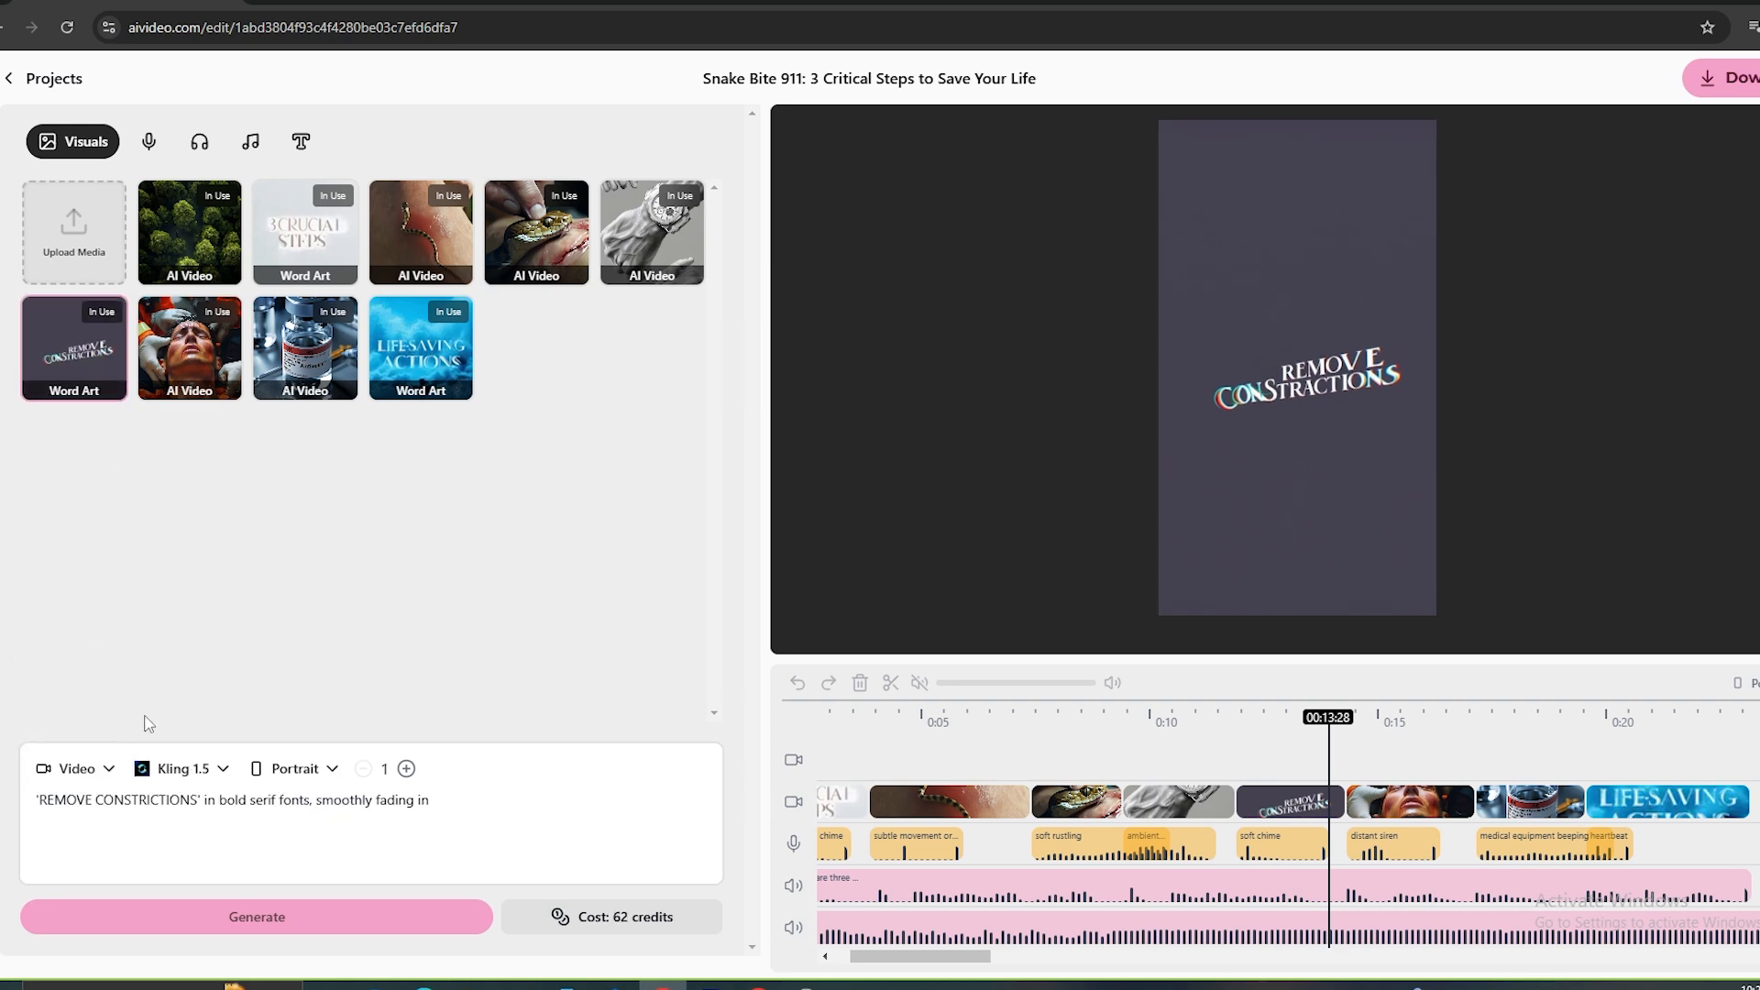
- Write the video prompt "A man Wearing a tight clothing and jewelries" and select the Kling 1 model
text(thing)
text( and jewelleries)
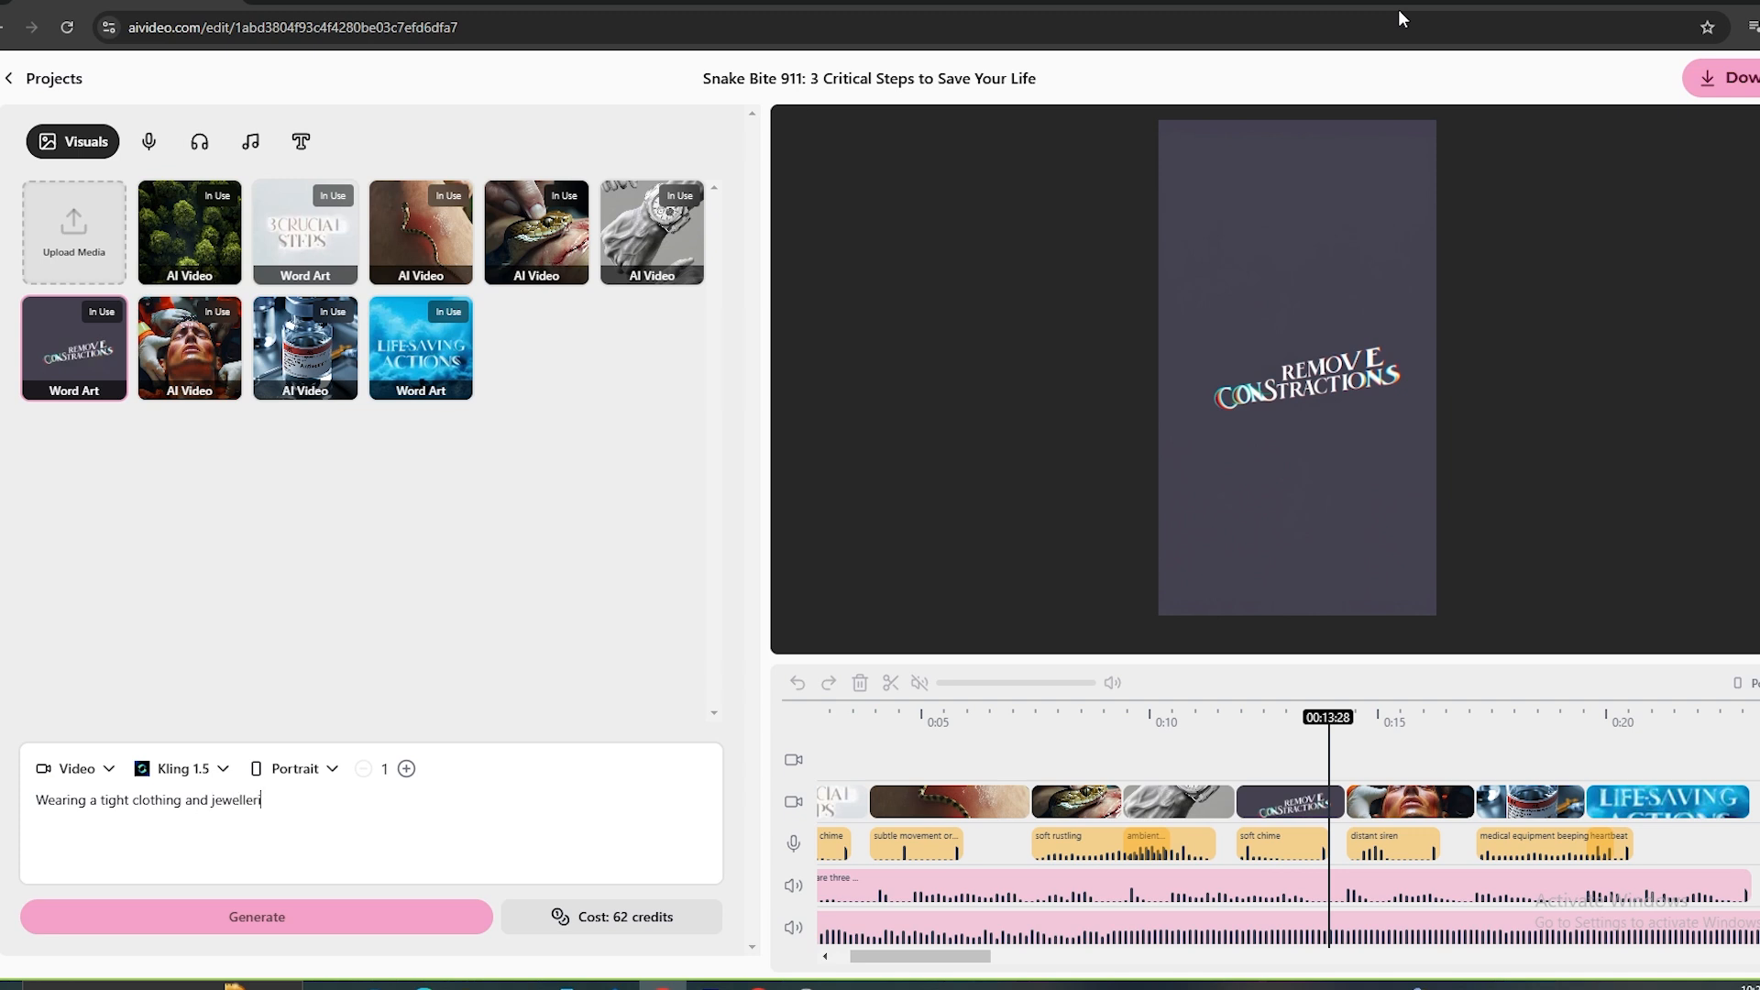
right_click(233, 801)
click(361, 409)
click(37, 801)
text(A man)
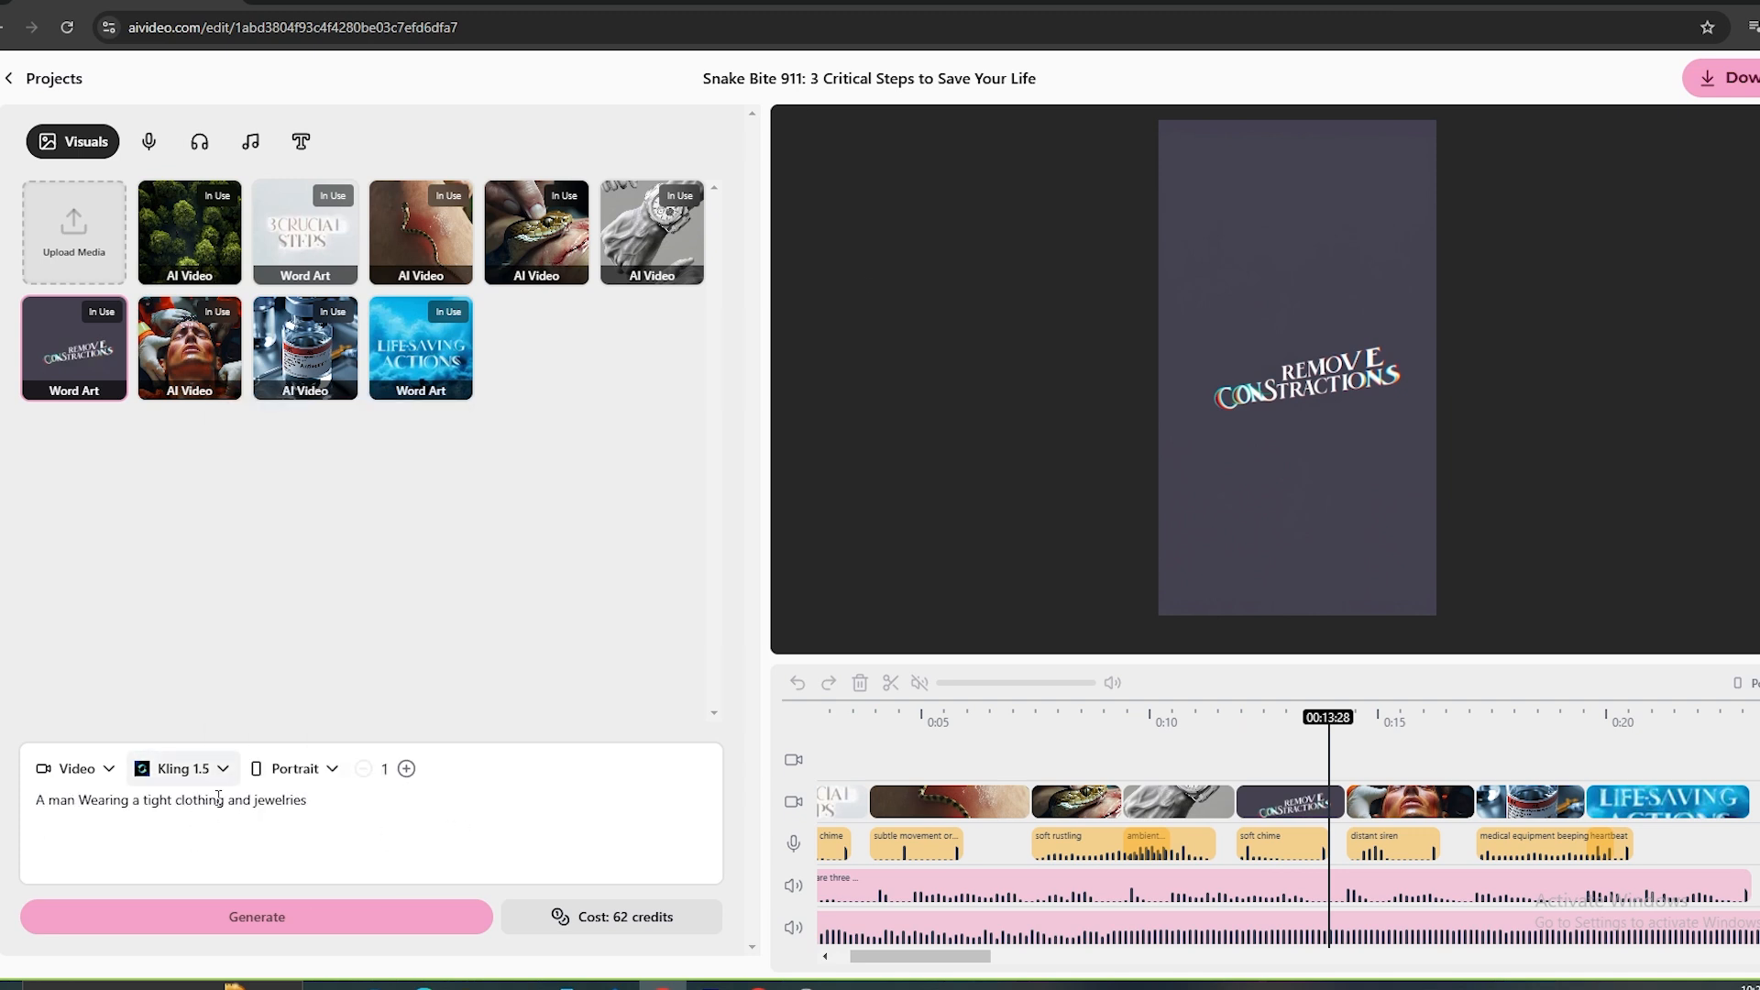
click(217, 786)
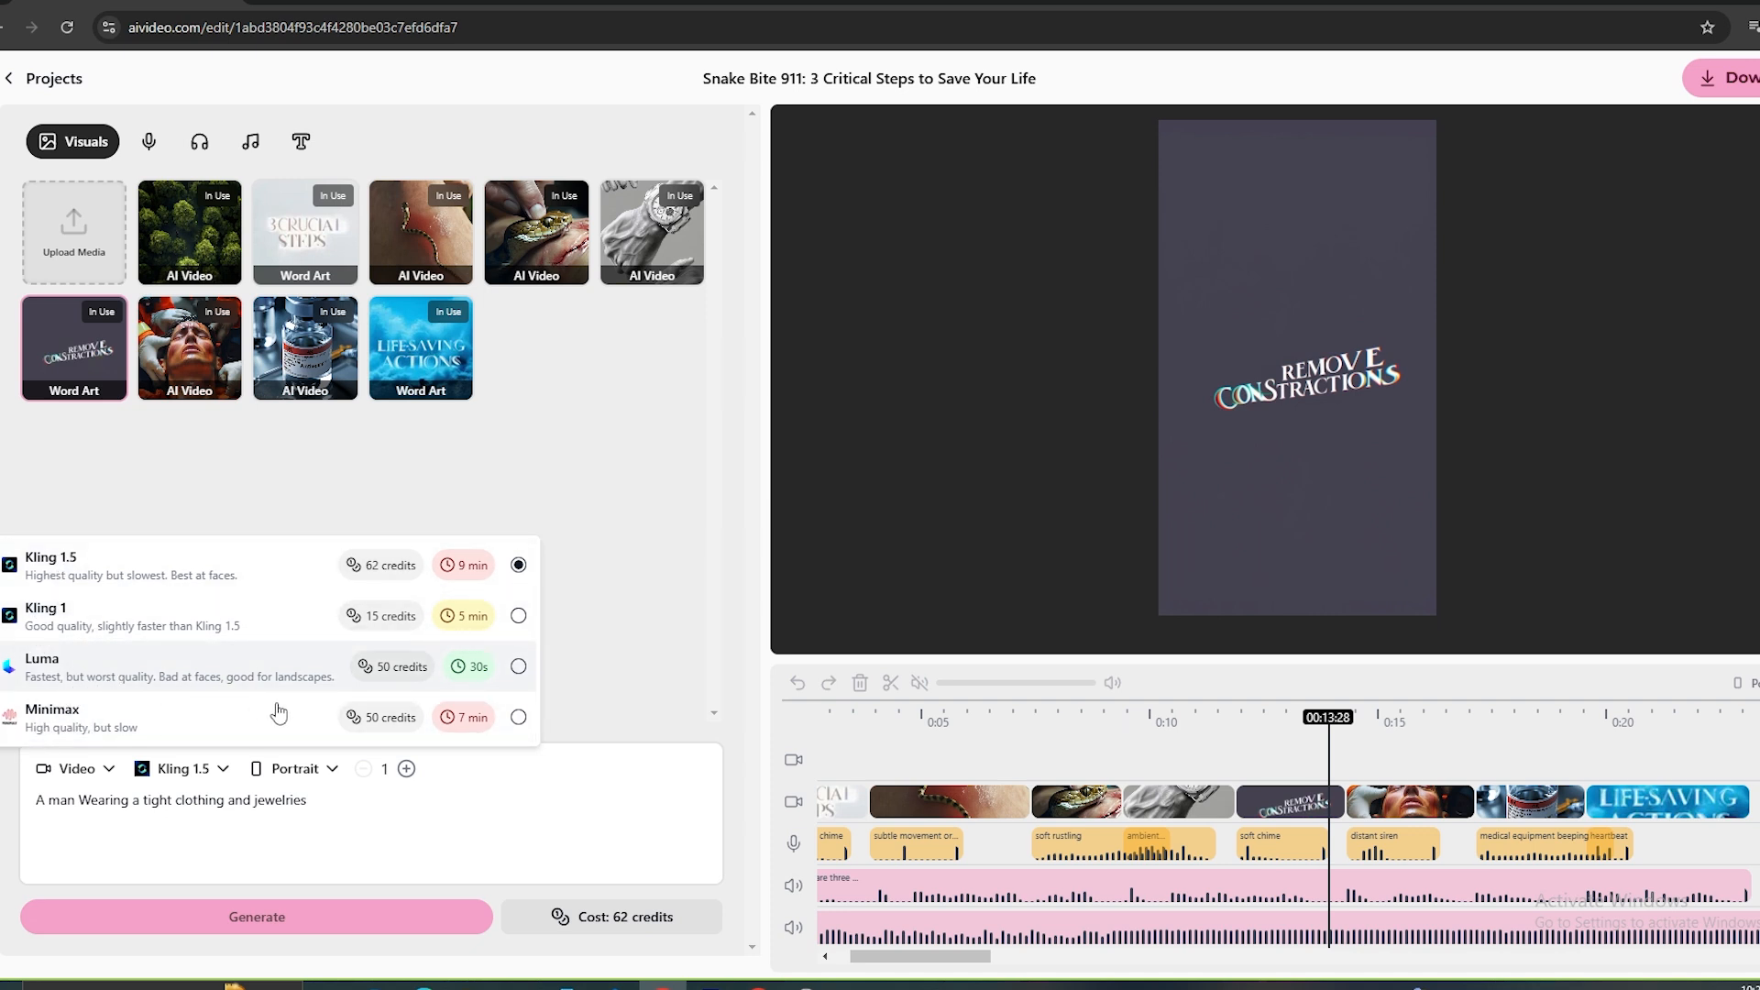
click(195, 629)
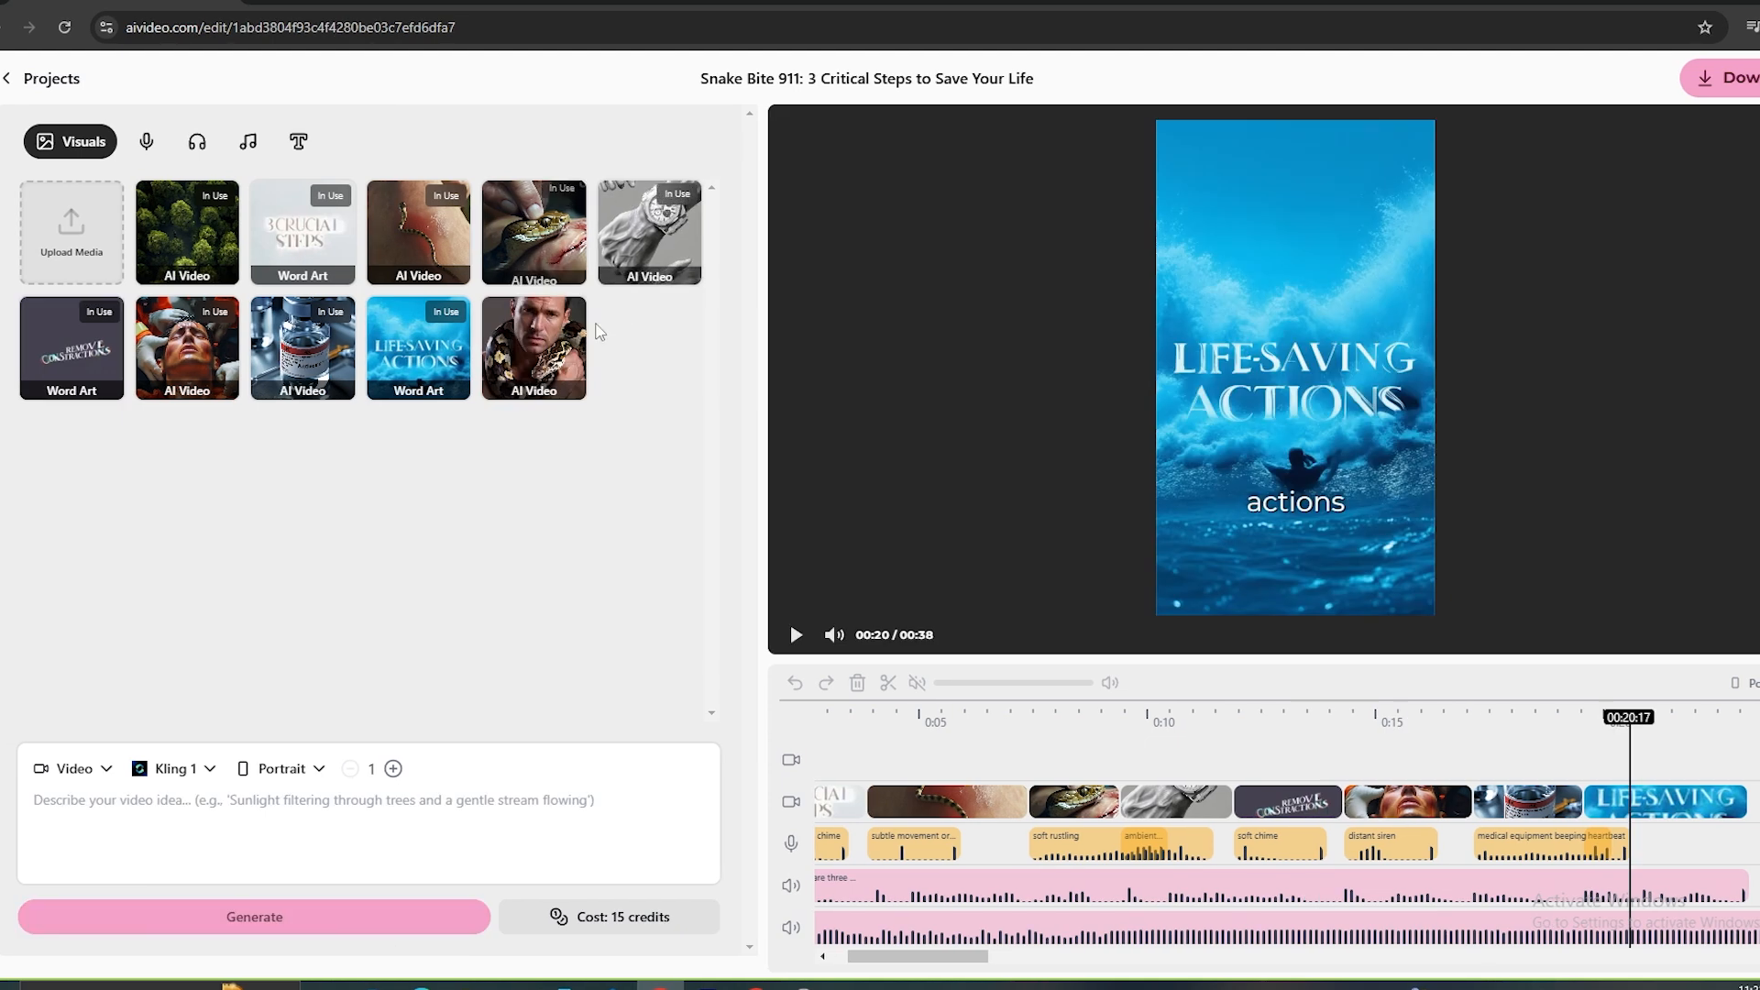
- Place the generated clip of the man with the snake above the Remove Constrictions clip on the timeline and delete that word art clip
click(534, 349)
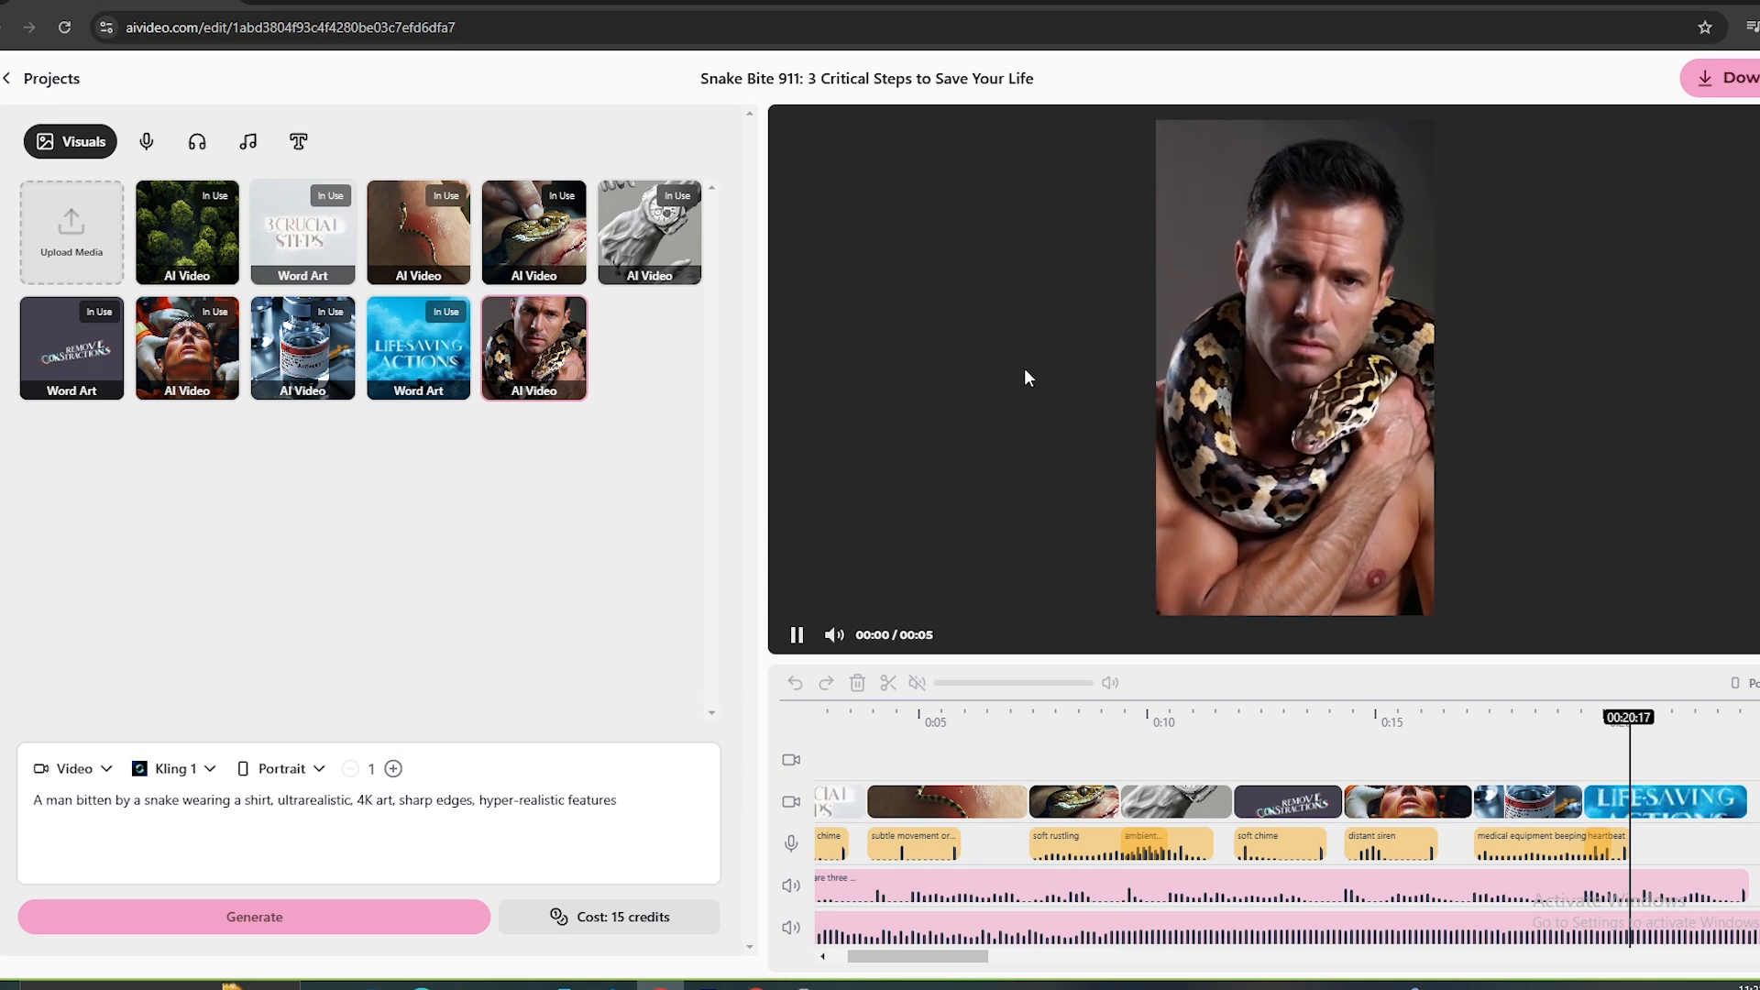
click(1313, 797)
drag(534, 349, 1264, 766)
click(1316, 807)
key(Delete)
click(1411, 767)
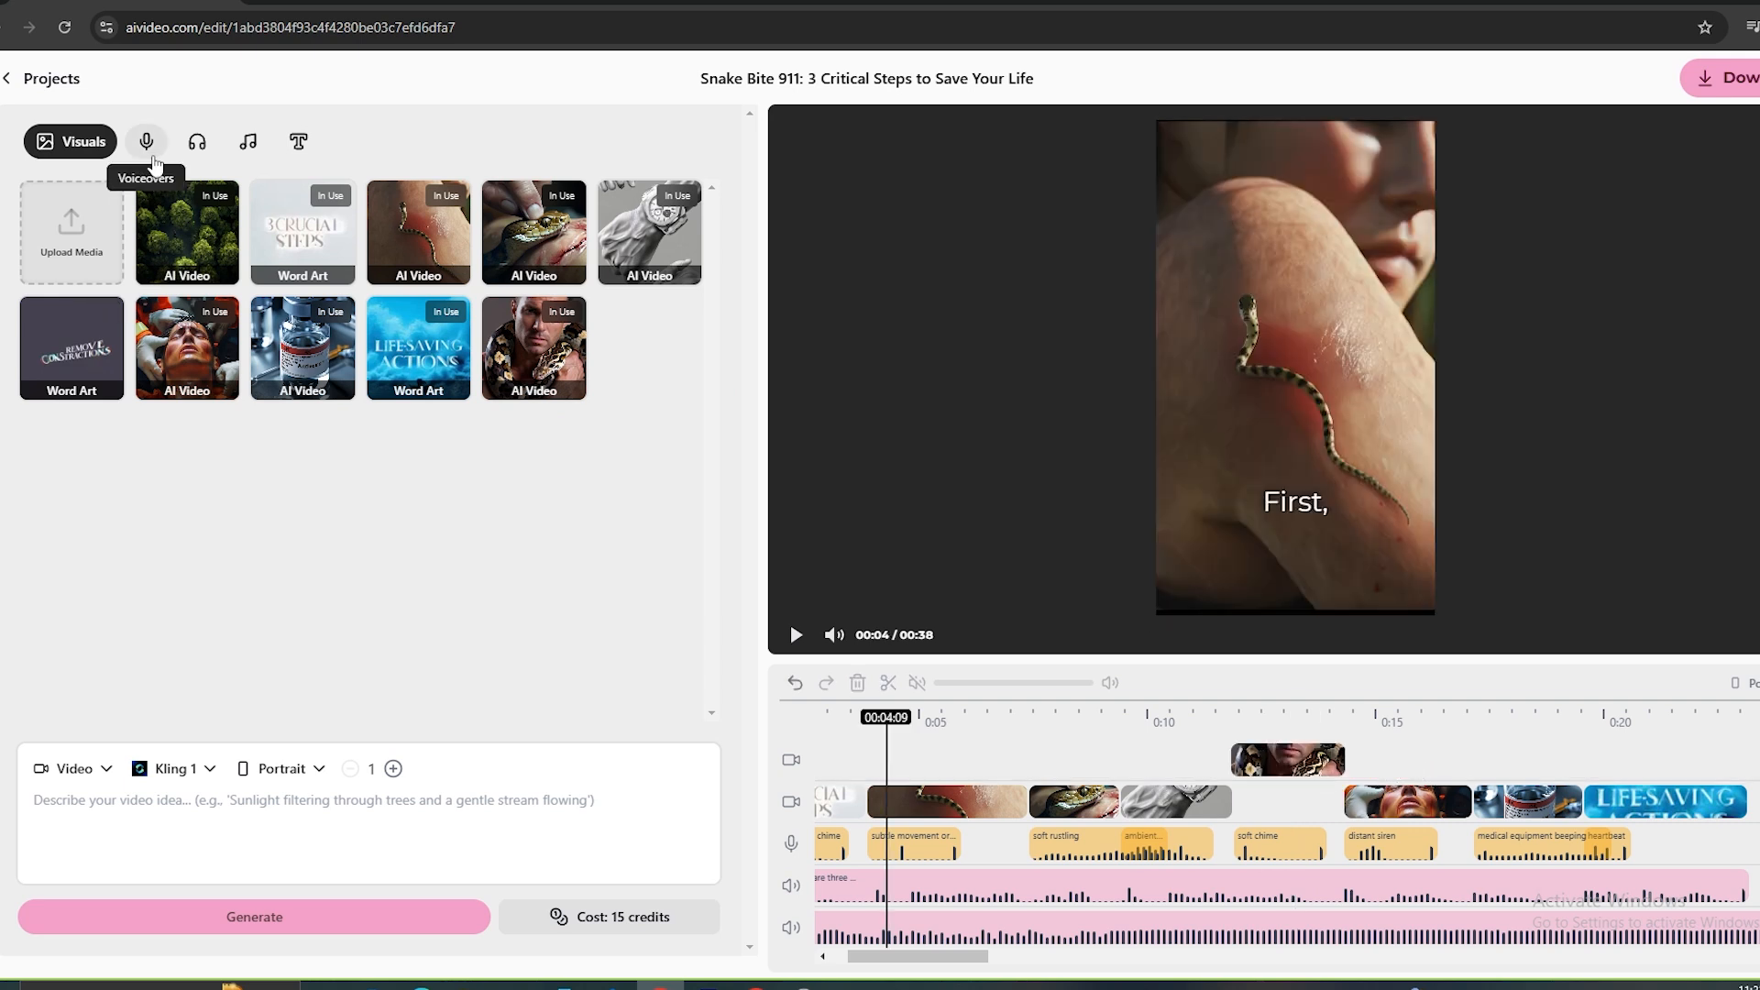
- Generate a "Snake sound" sound effect and place it on the timeline under the close-up snake clip, in place of soft rustling
click(147, 143)
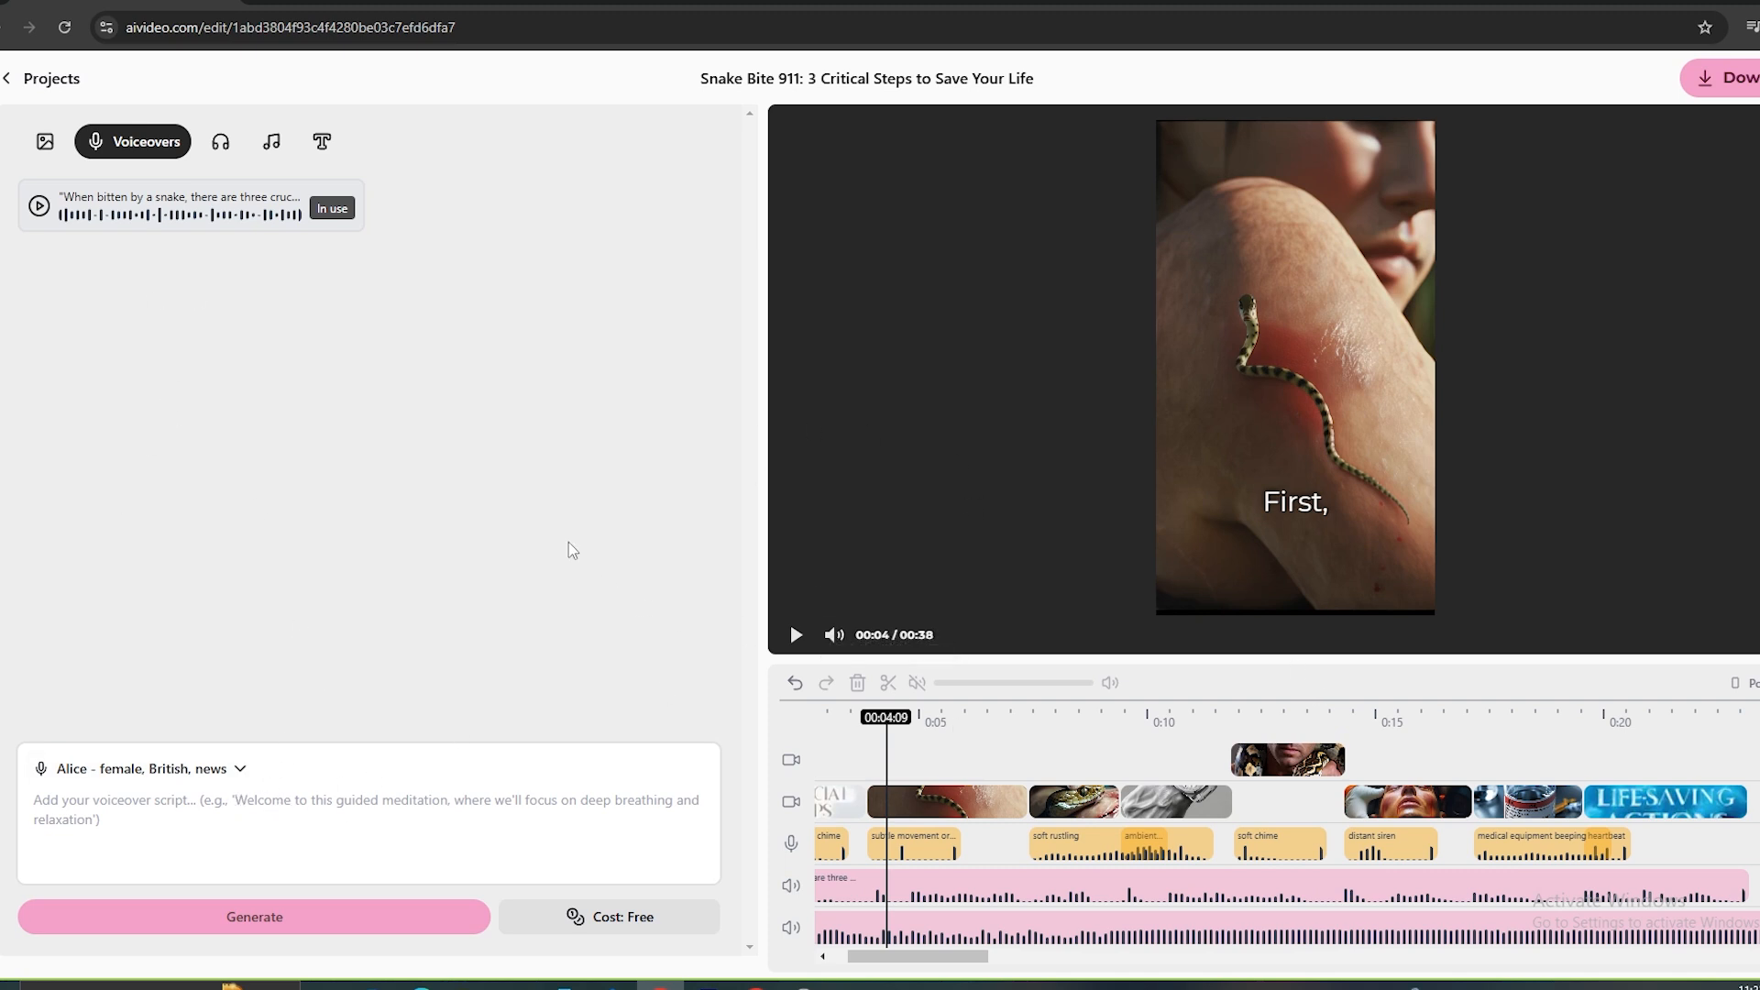
click(220, 143)
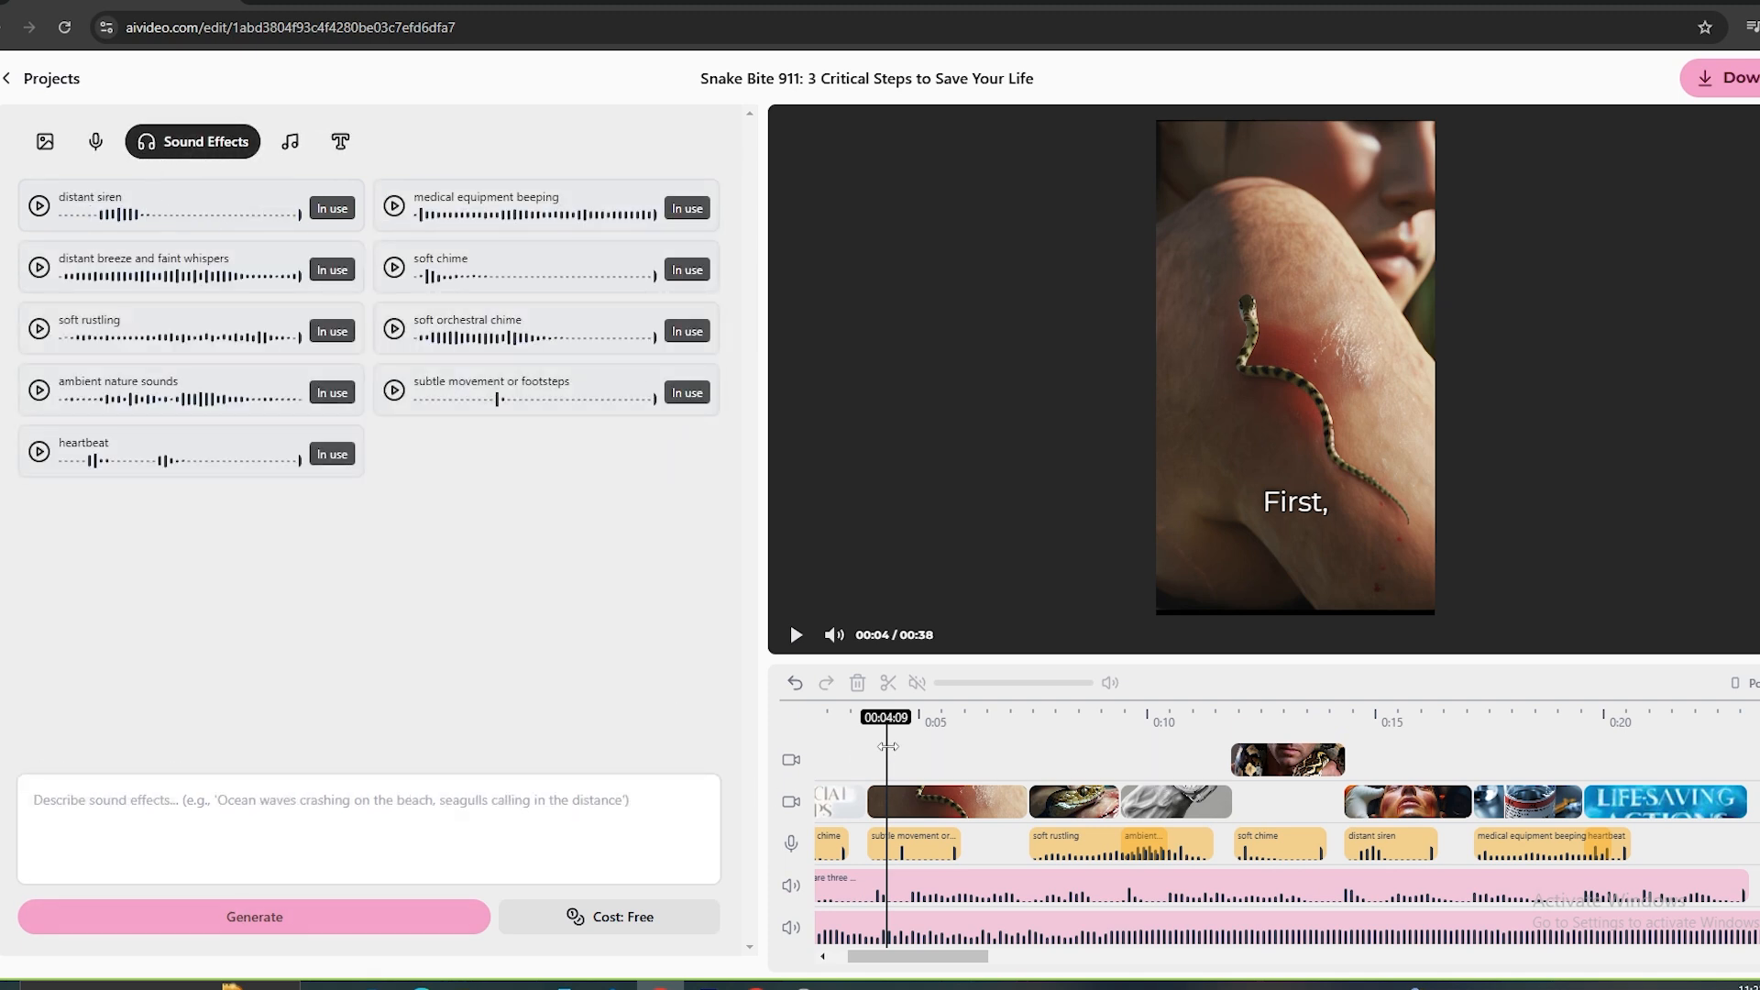
drag(888, 746, 858, 746)
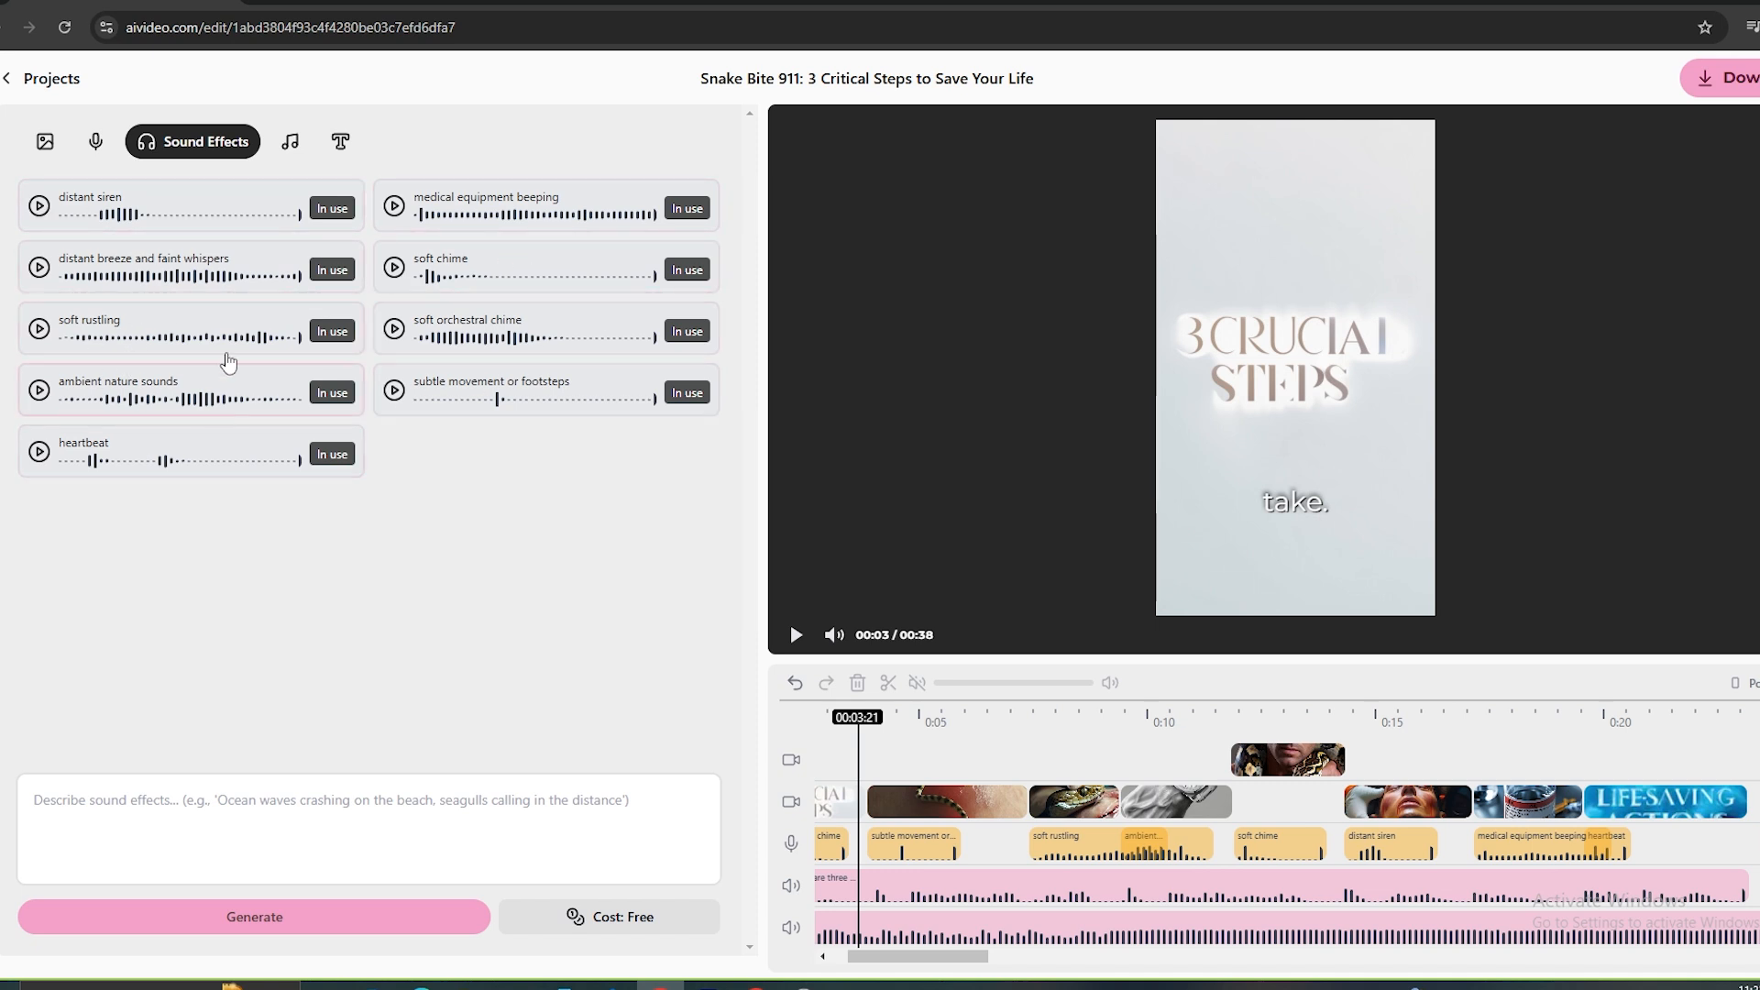
click(229, 829)
text(Snake sound)
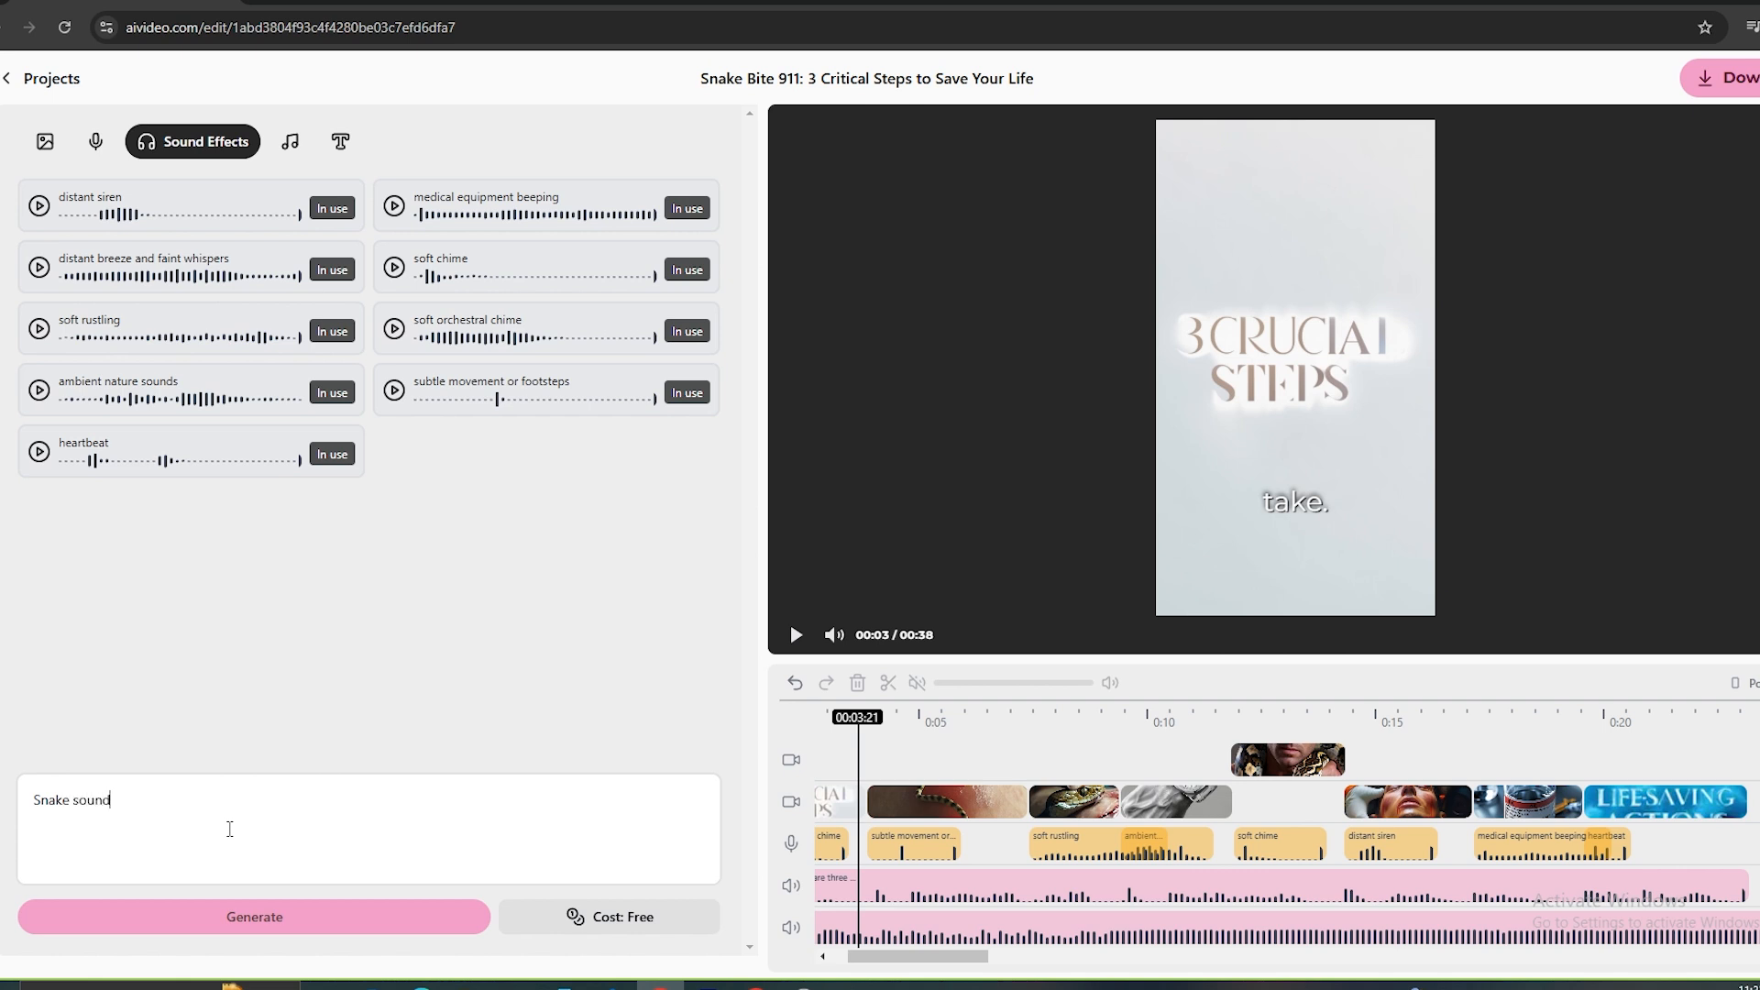
click(302, 922)
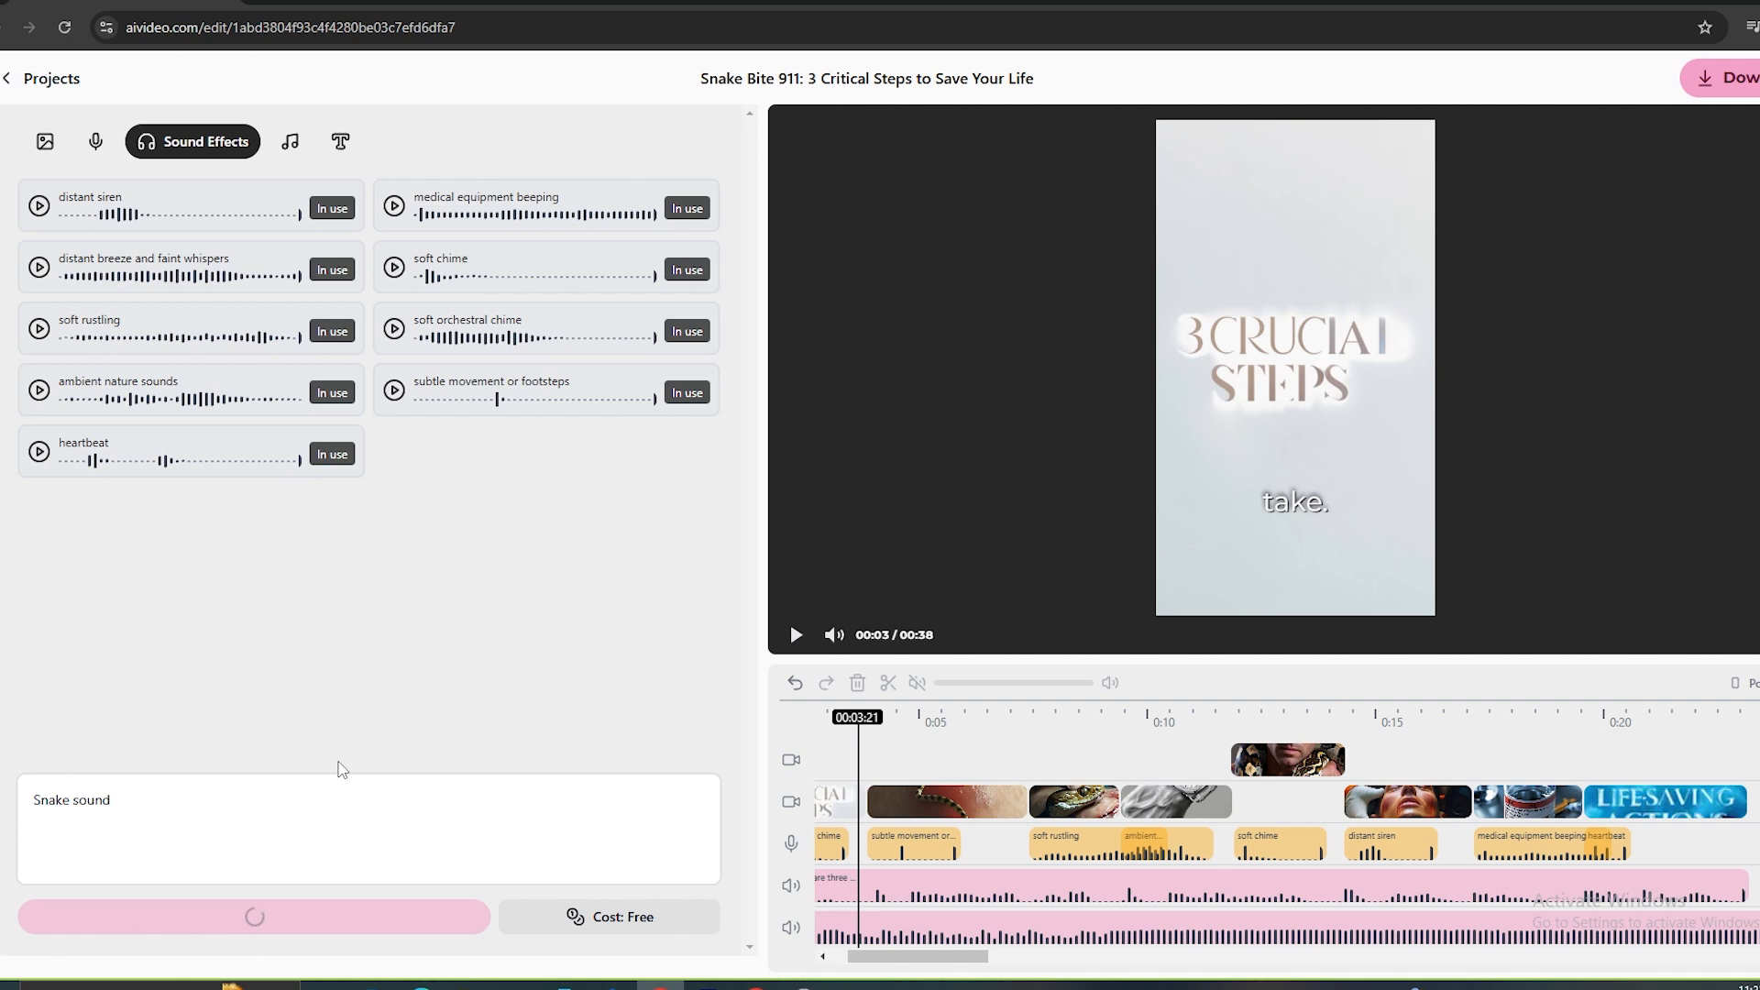
drag(120, 208, 1054, 846)
drag(1053, 845, 1064, 846)
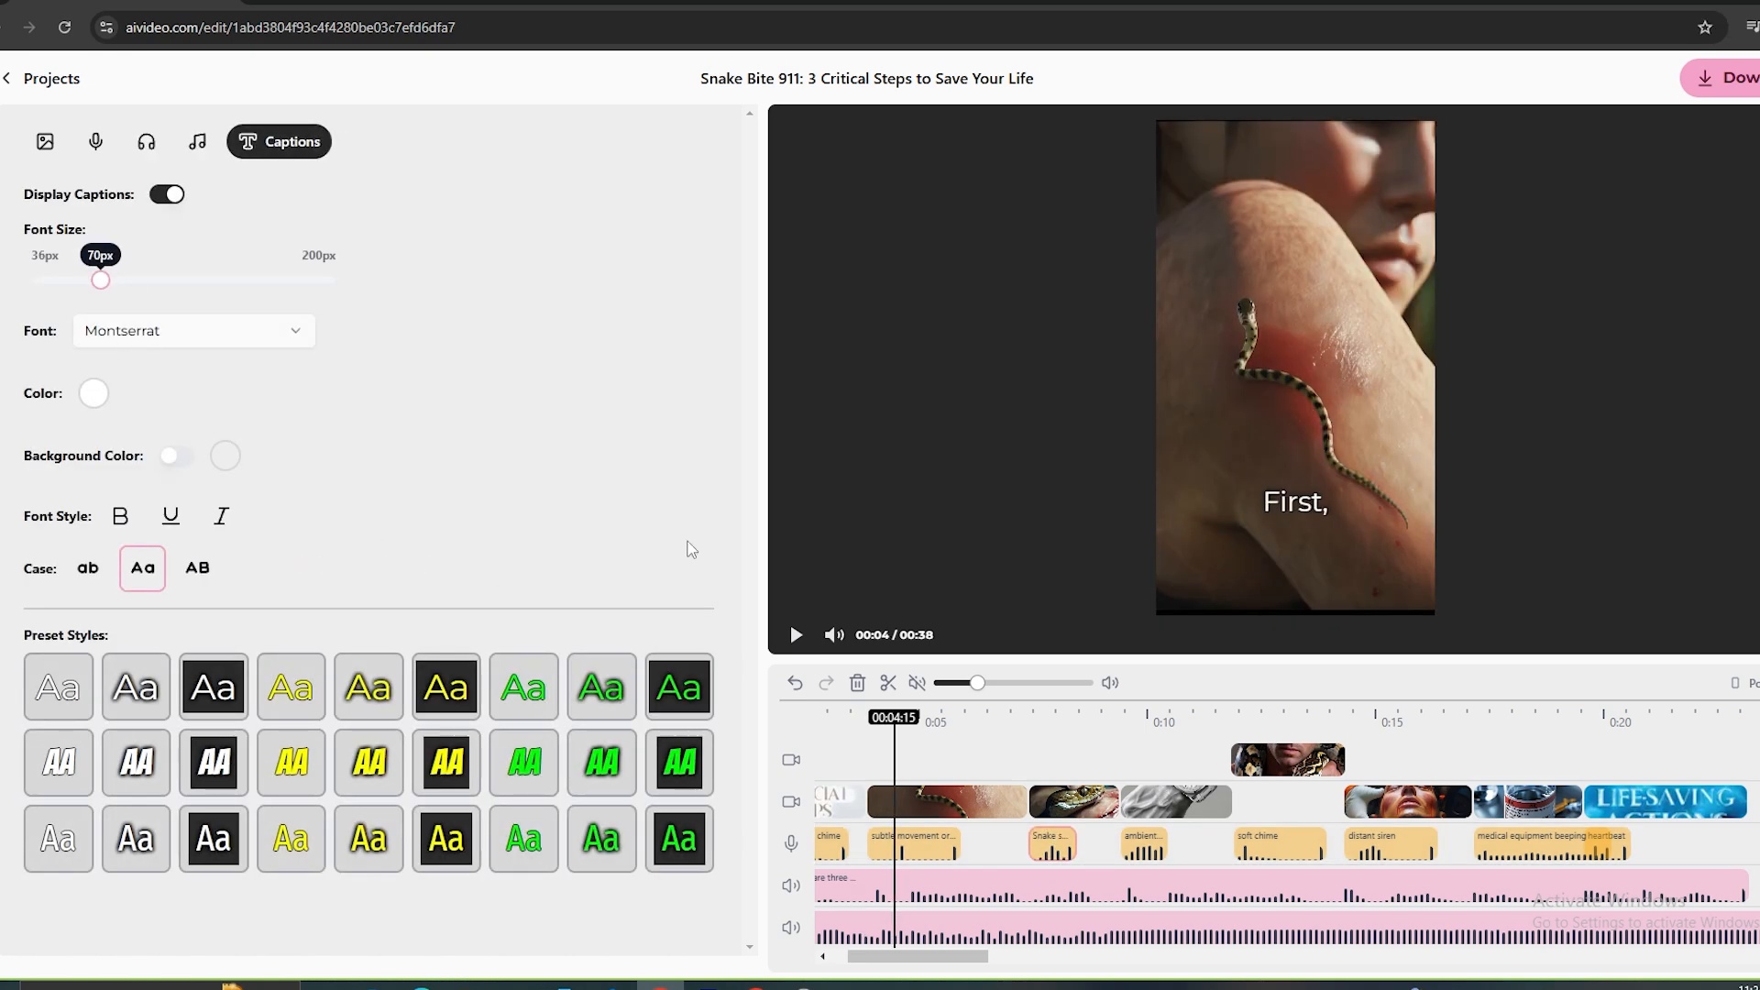
- Change the caption font, apply the slanted heavy yellow caption preset with the dark outline, and download the finished video
click(229, 331)
click(146, 616)
click(463, 777)
click(376, 773)
drag(895, 725, 1572, 761)
click(1729, 78)
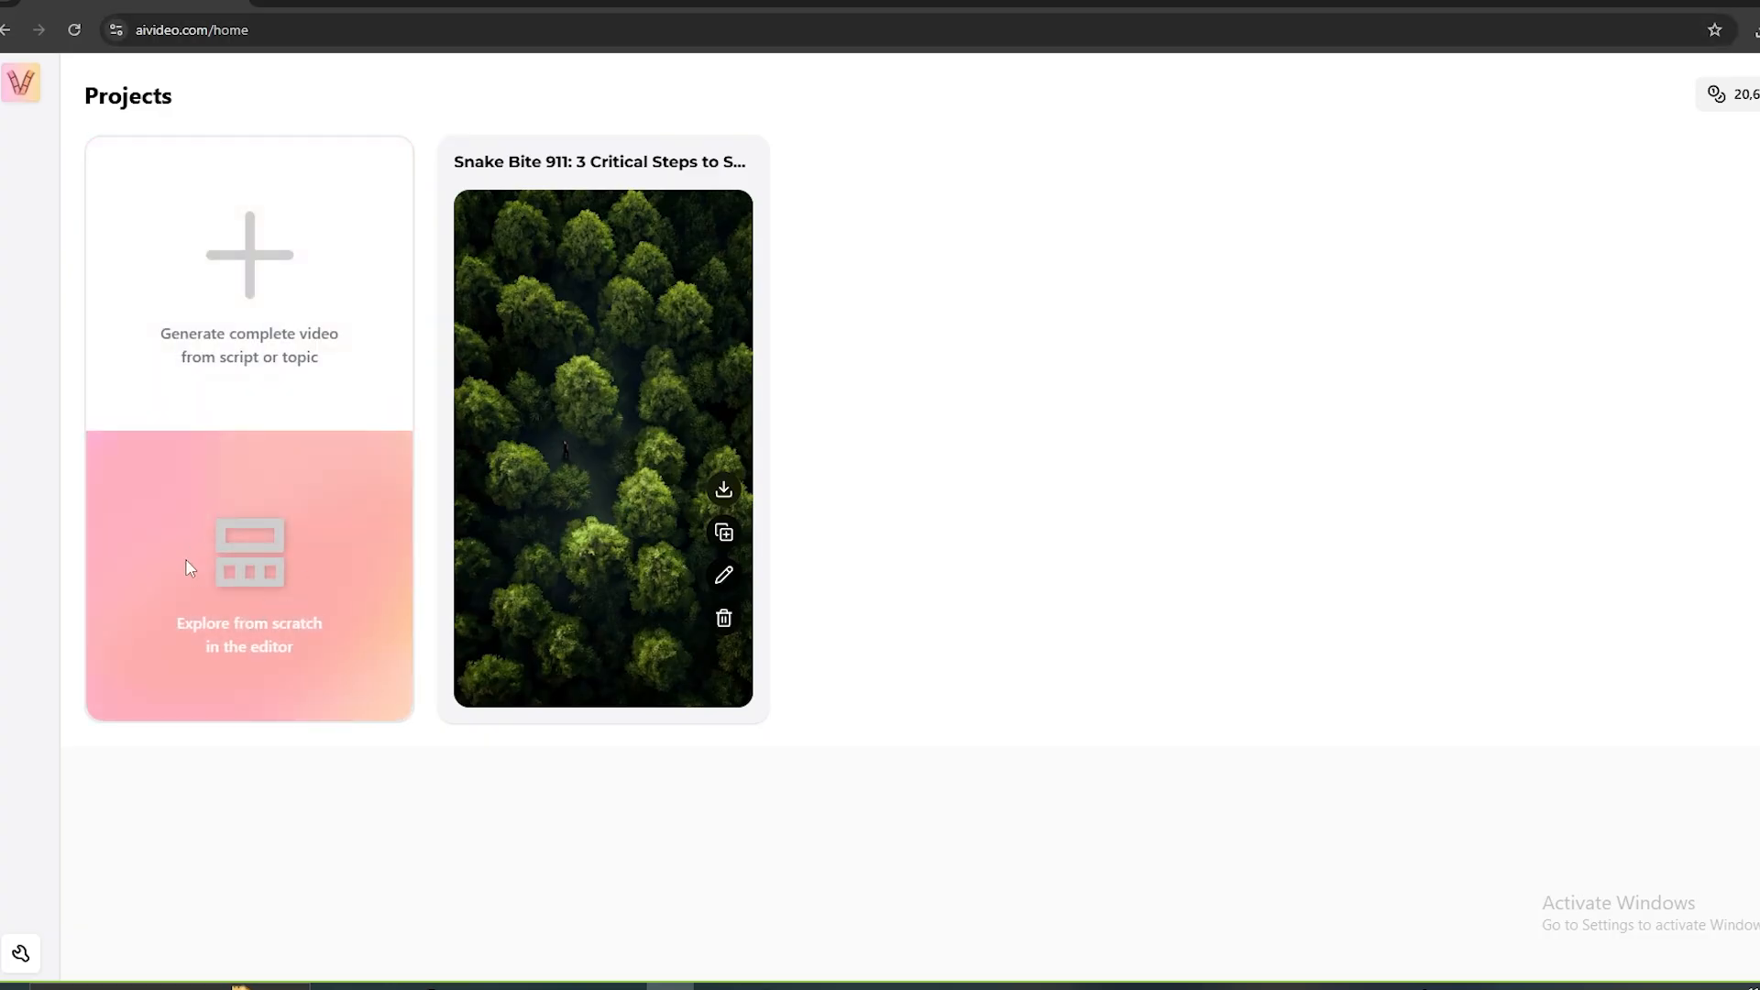
- Start a project from scratch and write the video prompt "A Brown Cute chubby Cat named Tom, Waking up in the Morning, Ultra realistic Cinematic Style."
click(265, 556)
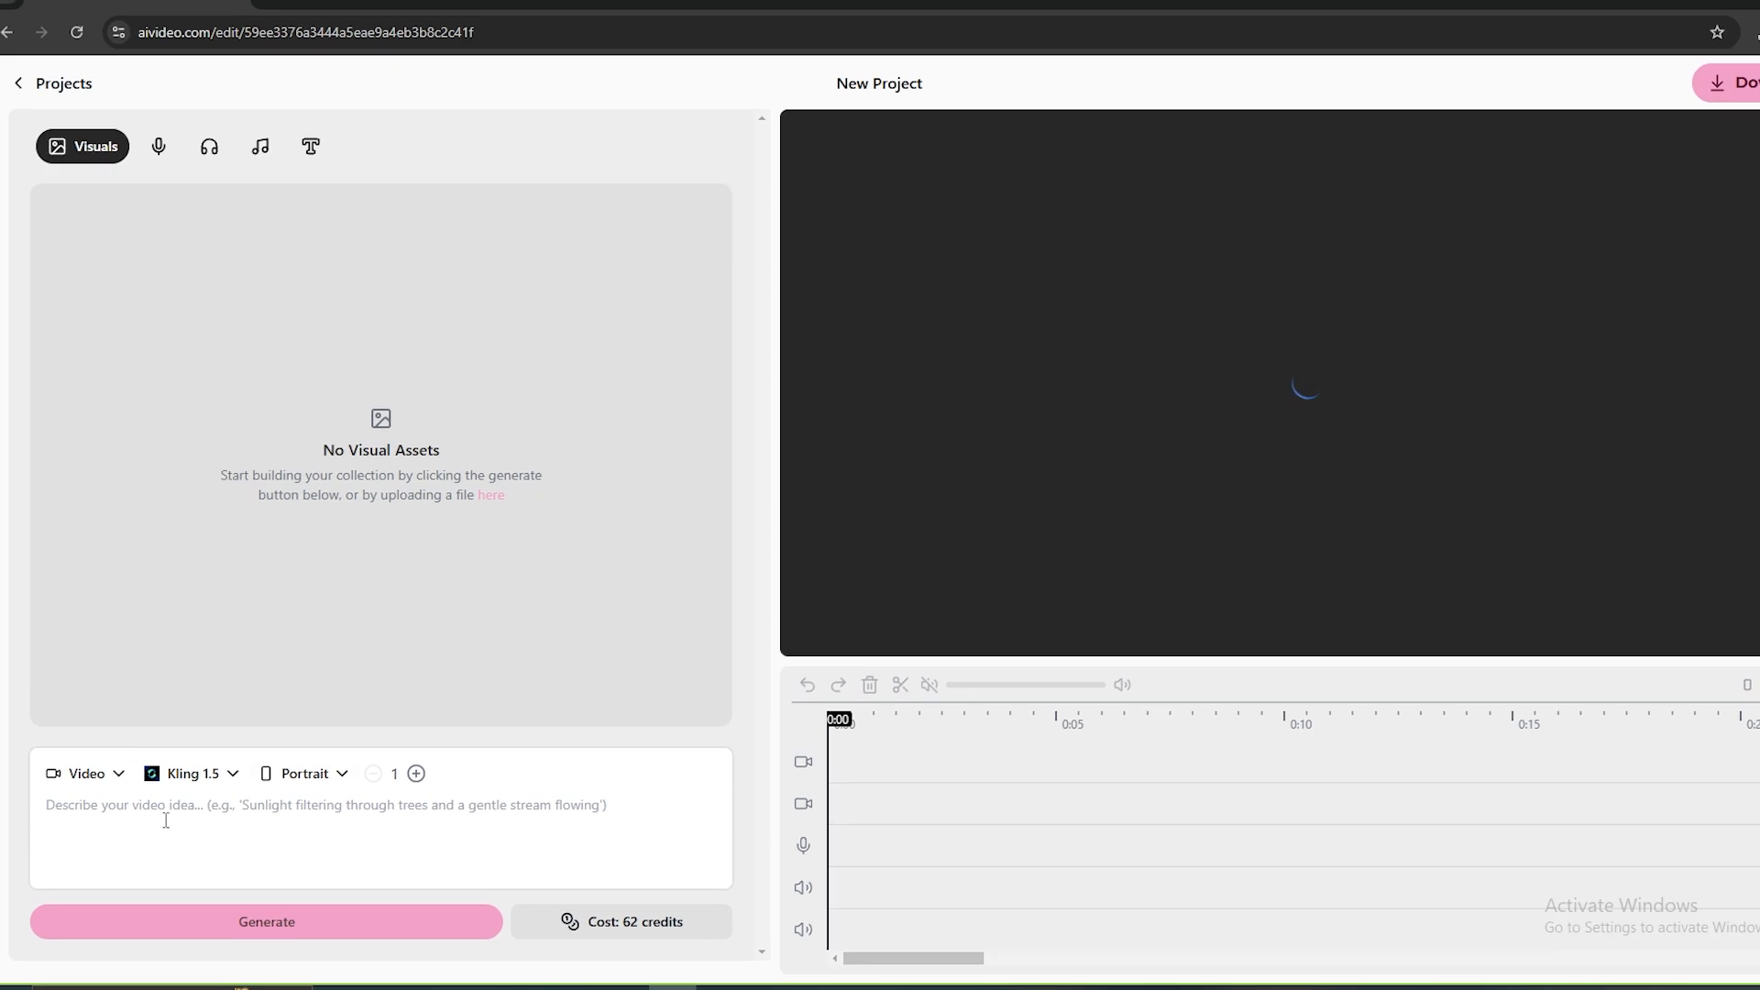
click(87, 775)
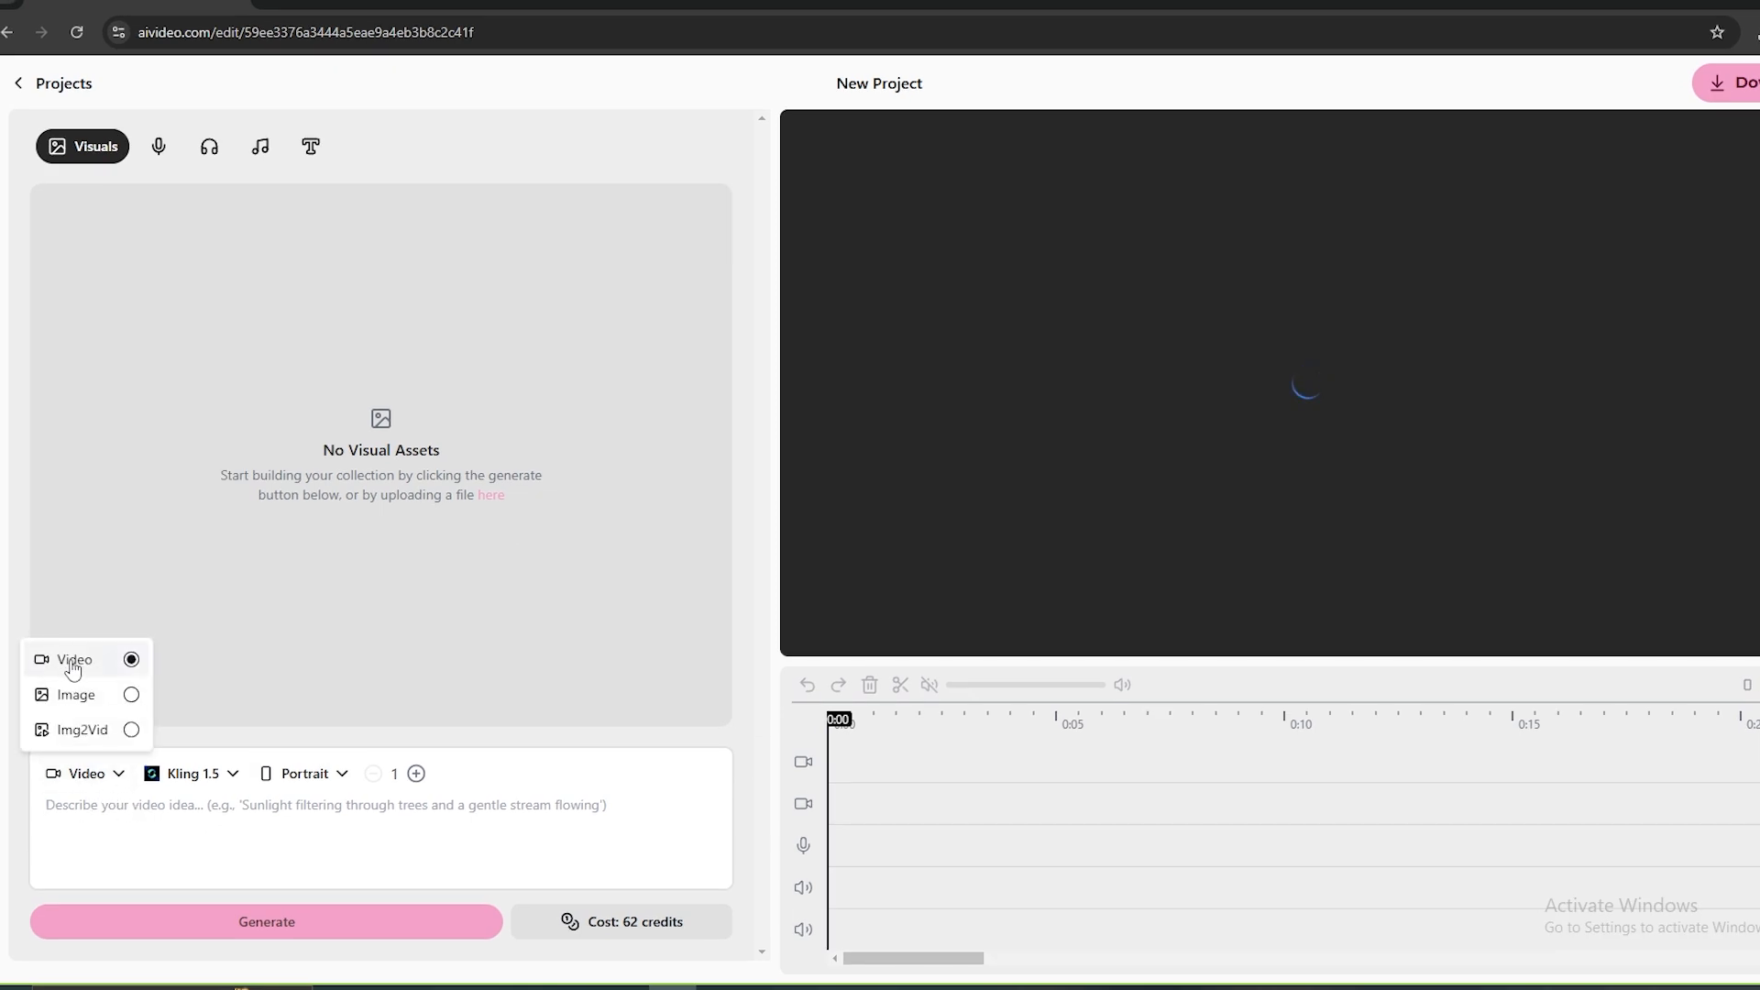
click(73, 672)
click(108, 811)
text(A Brown Cute chubby Cat named Tom, Waking up in the Morning, Ultra realistic Cinematic Style.)
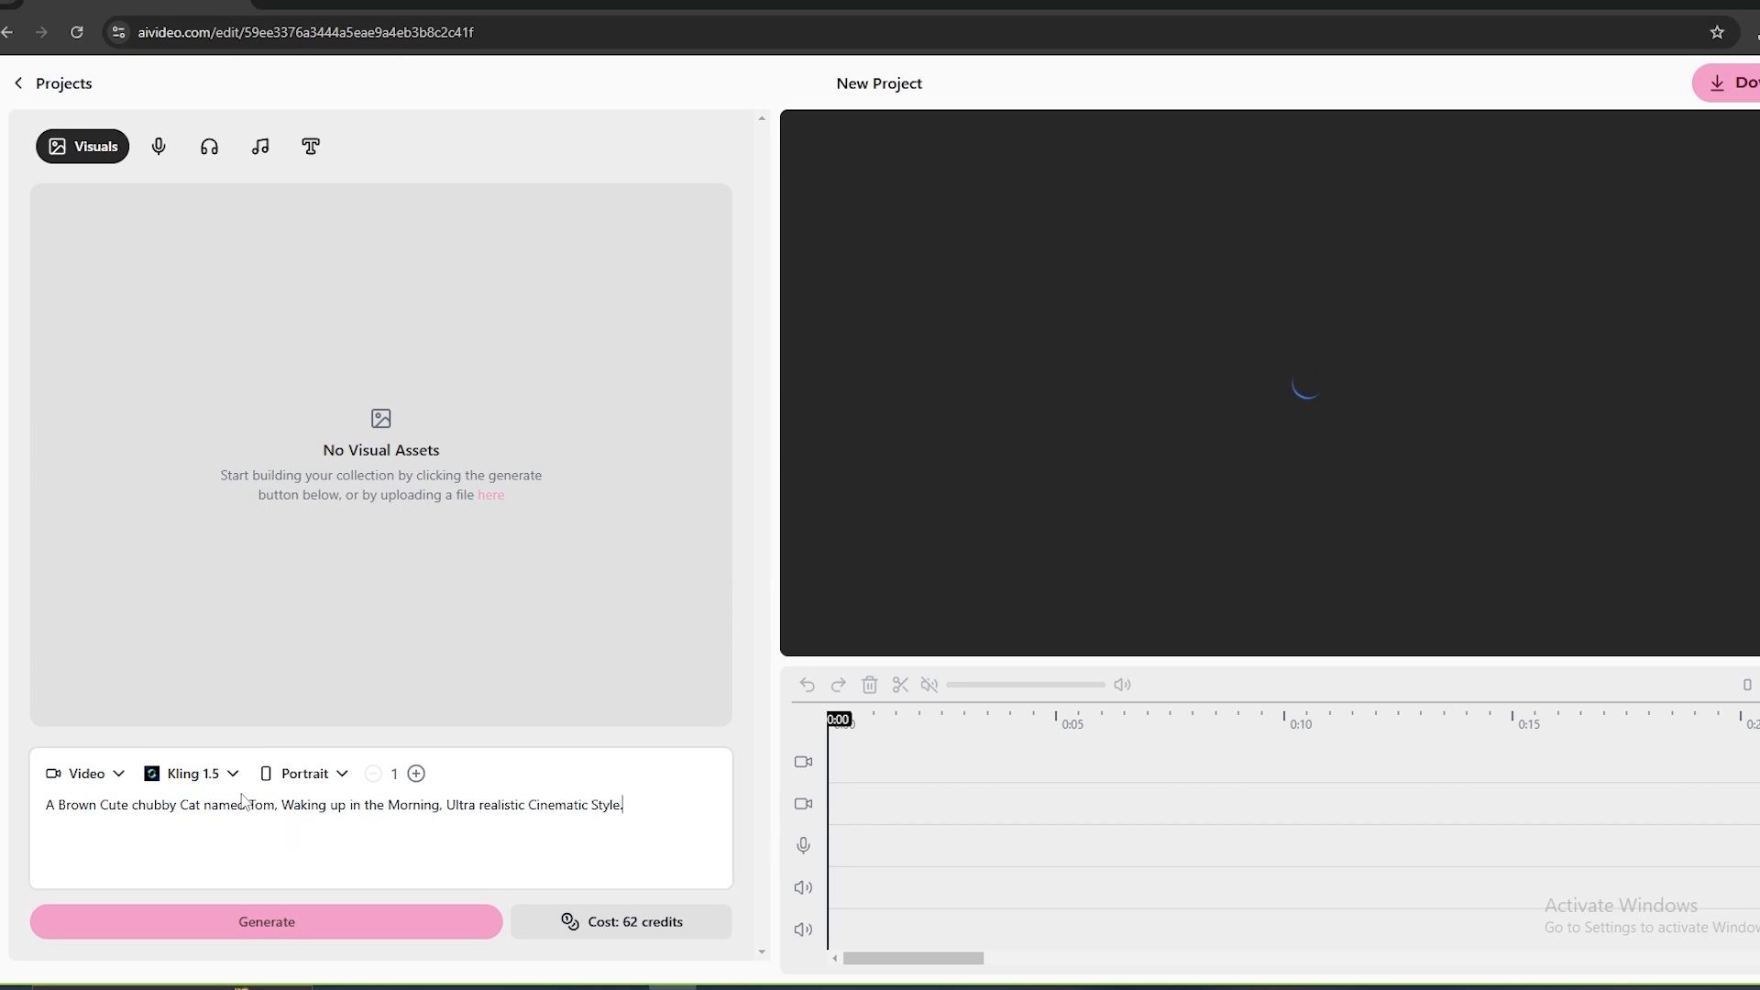
- Generate the waking-up cat clip in portrait format with the Kling 1.5 model
click(193, 774)
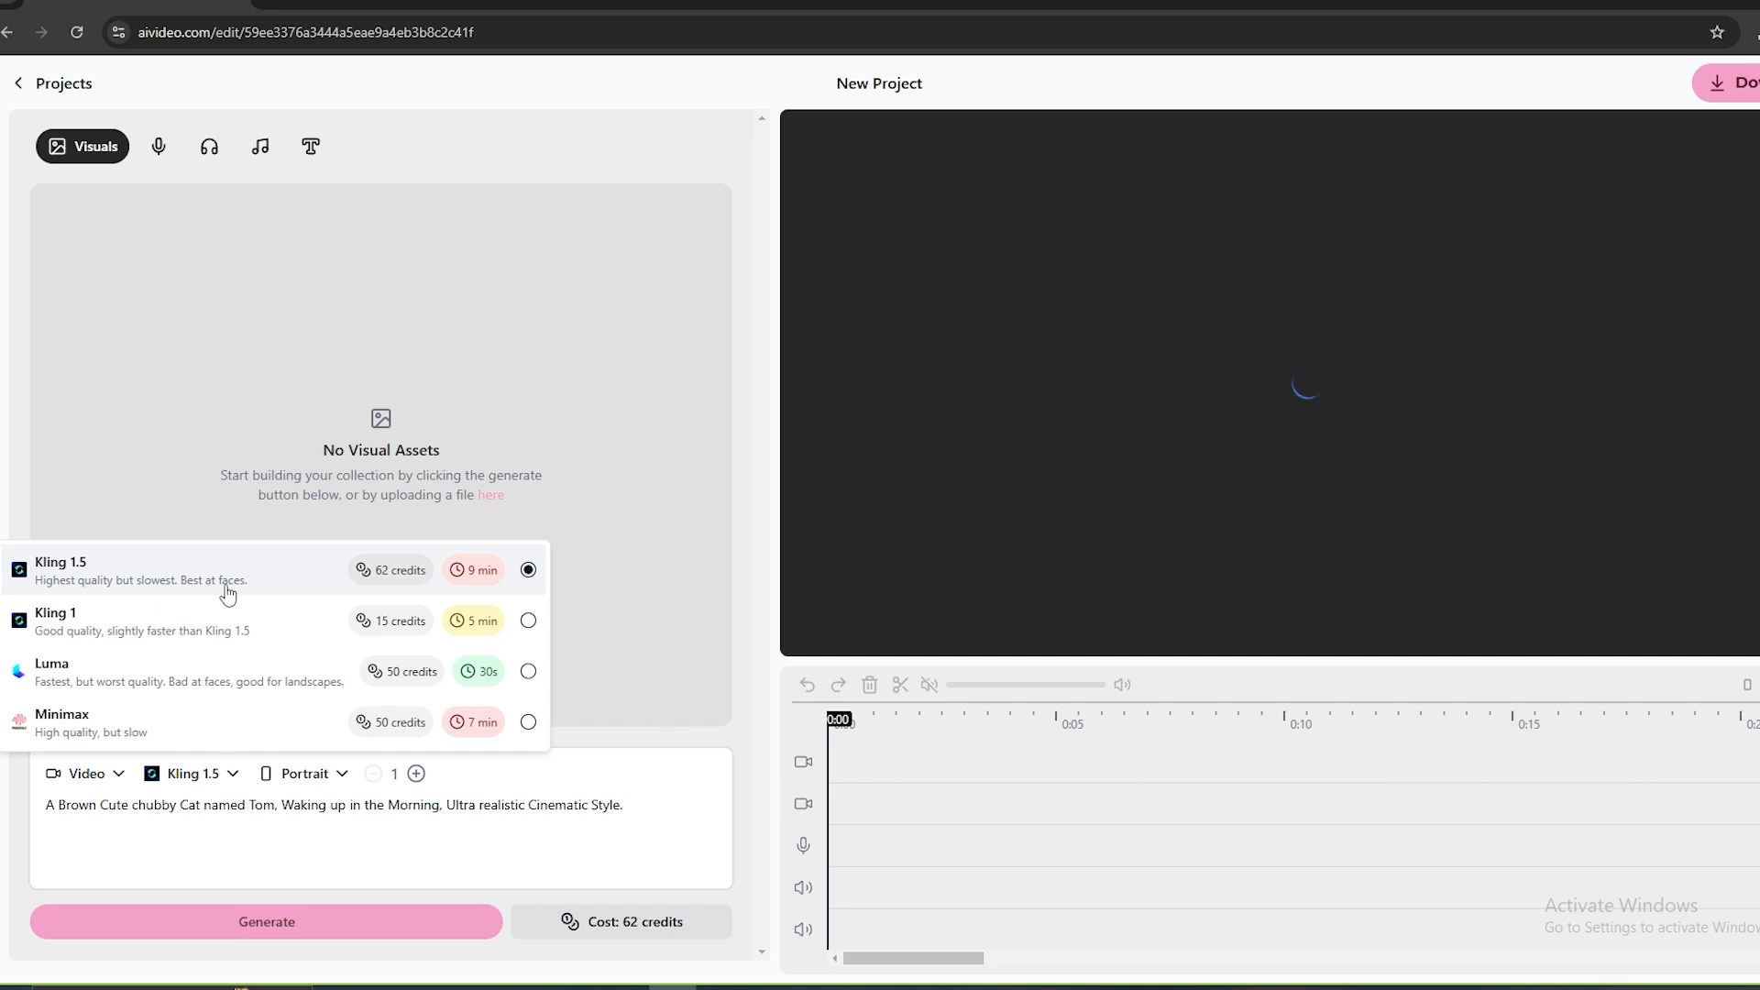
click(196, 583)
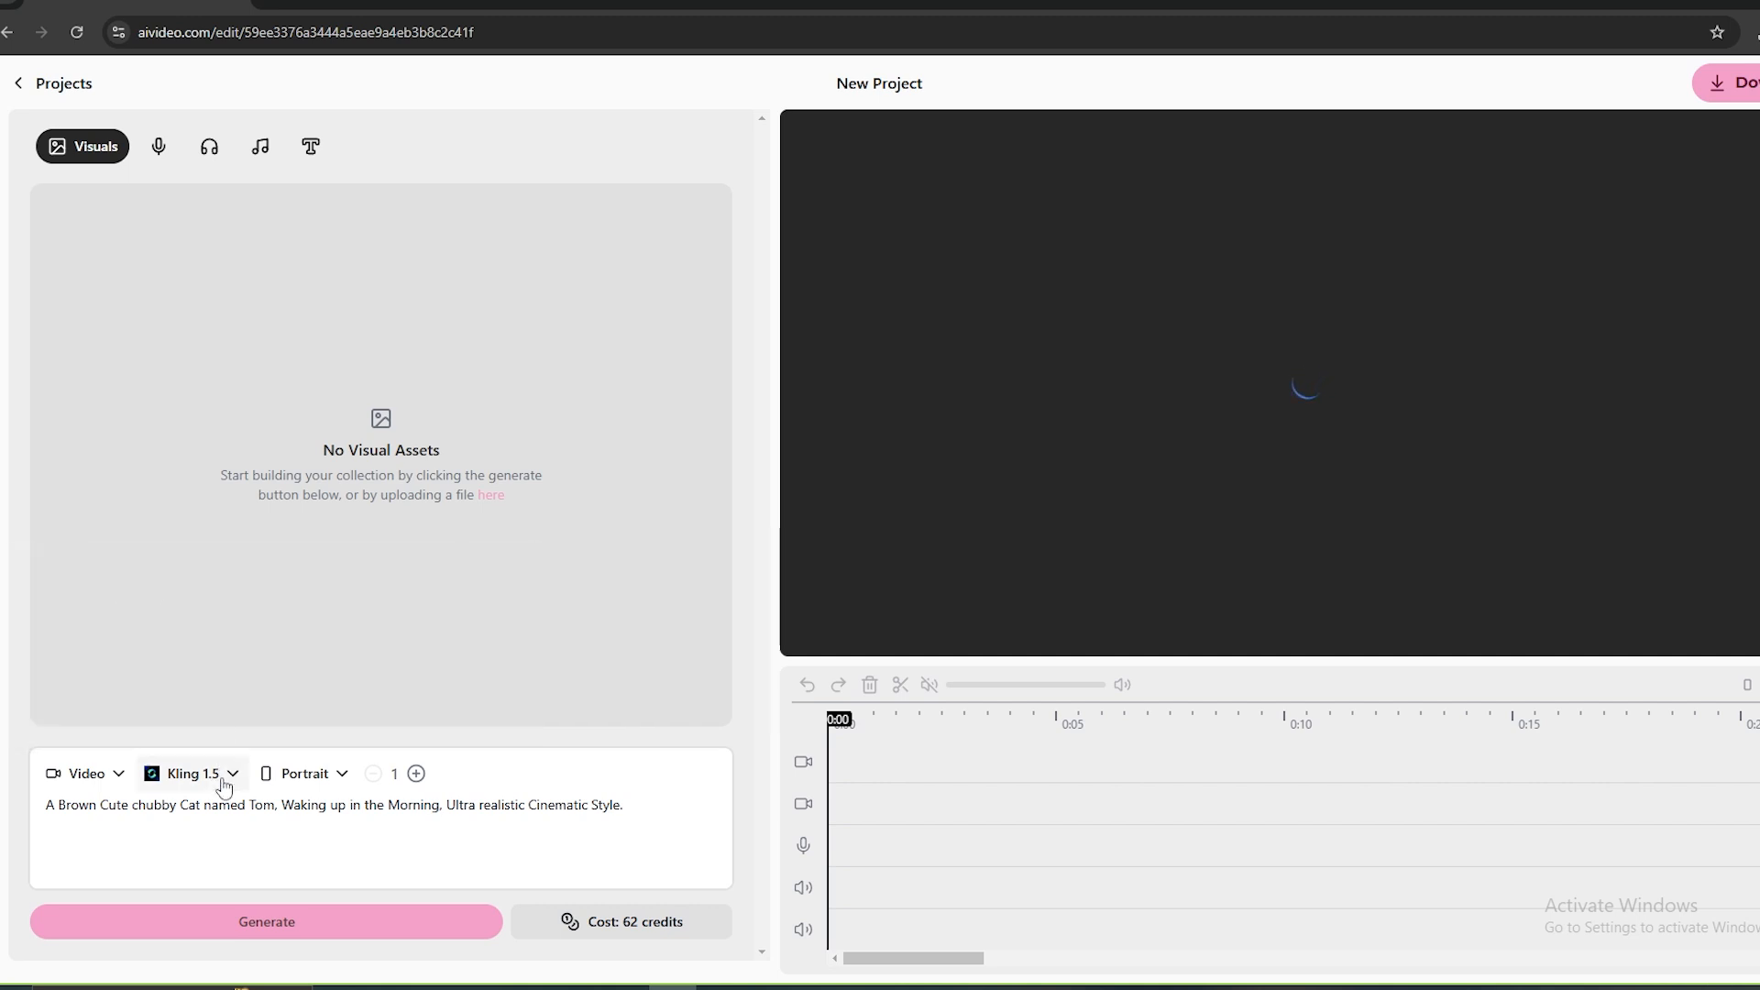
click(264, 923)
- Replace the action and style wording after the cat's name with "Drinking Coffee in the Kitchen" and generate that clip
drag(280, 809, 645, 798)
text(Drinking Coffee)
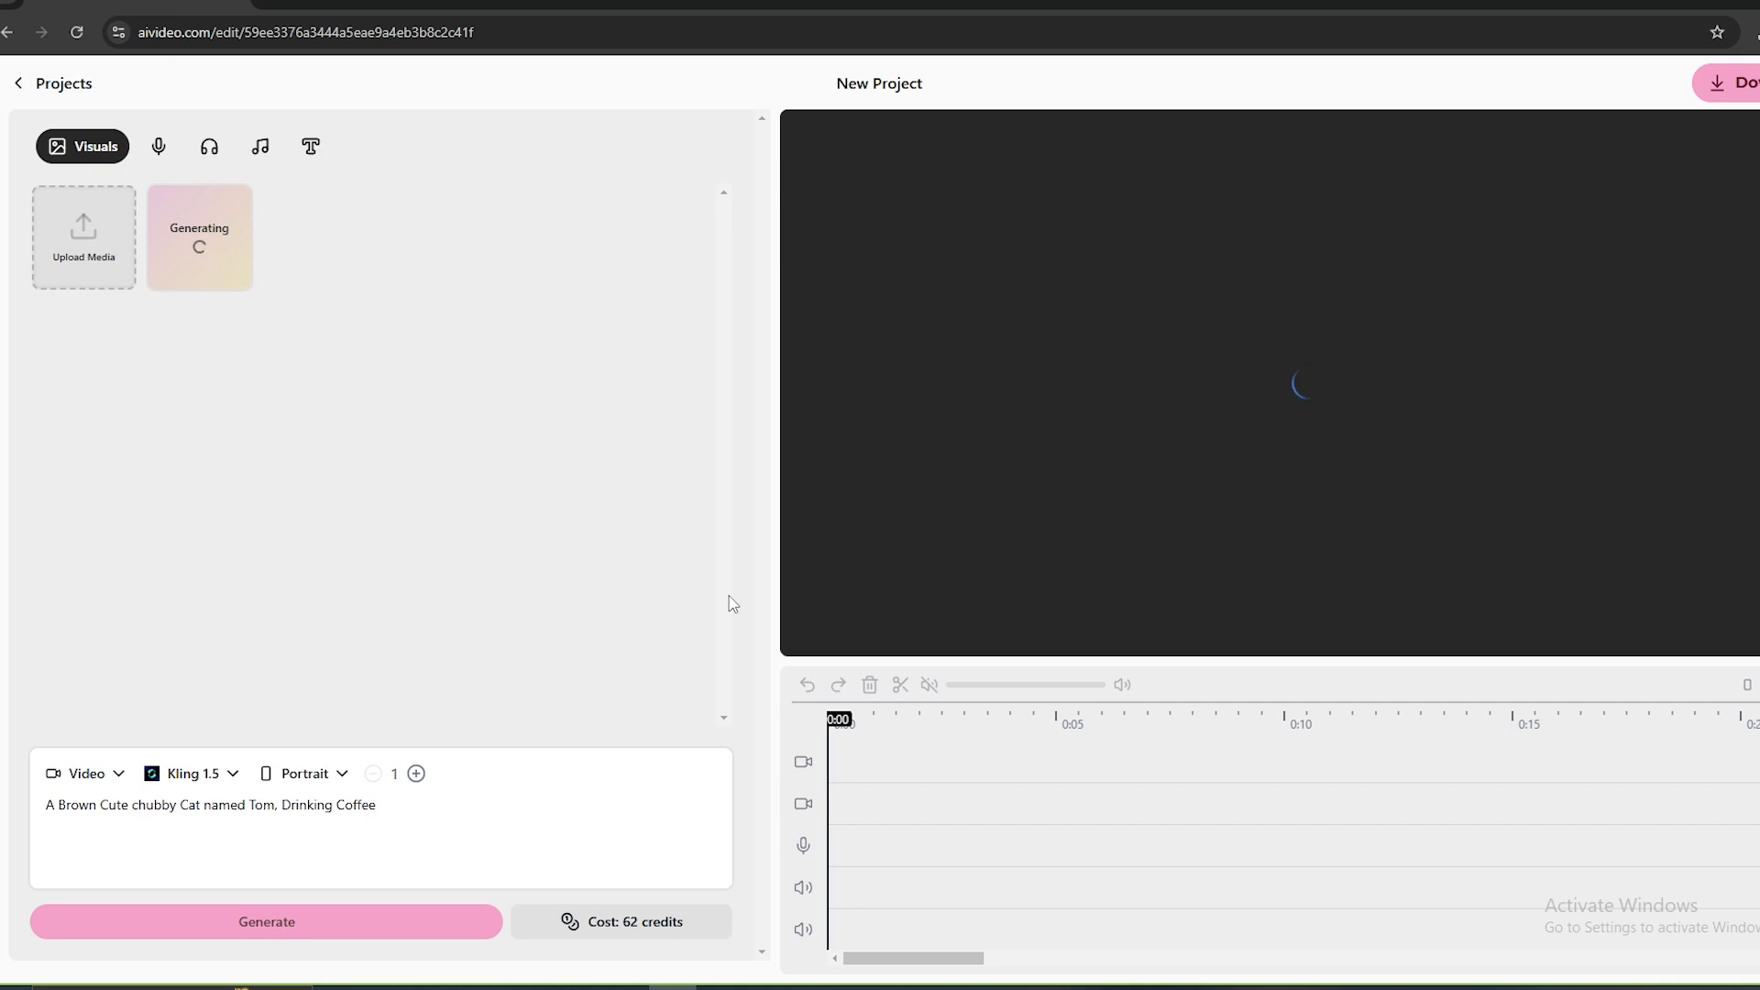
text(in the Kitchen)
click(327, 922)
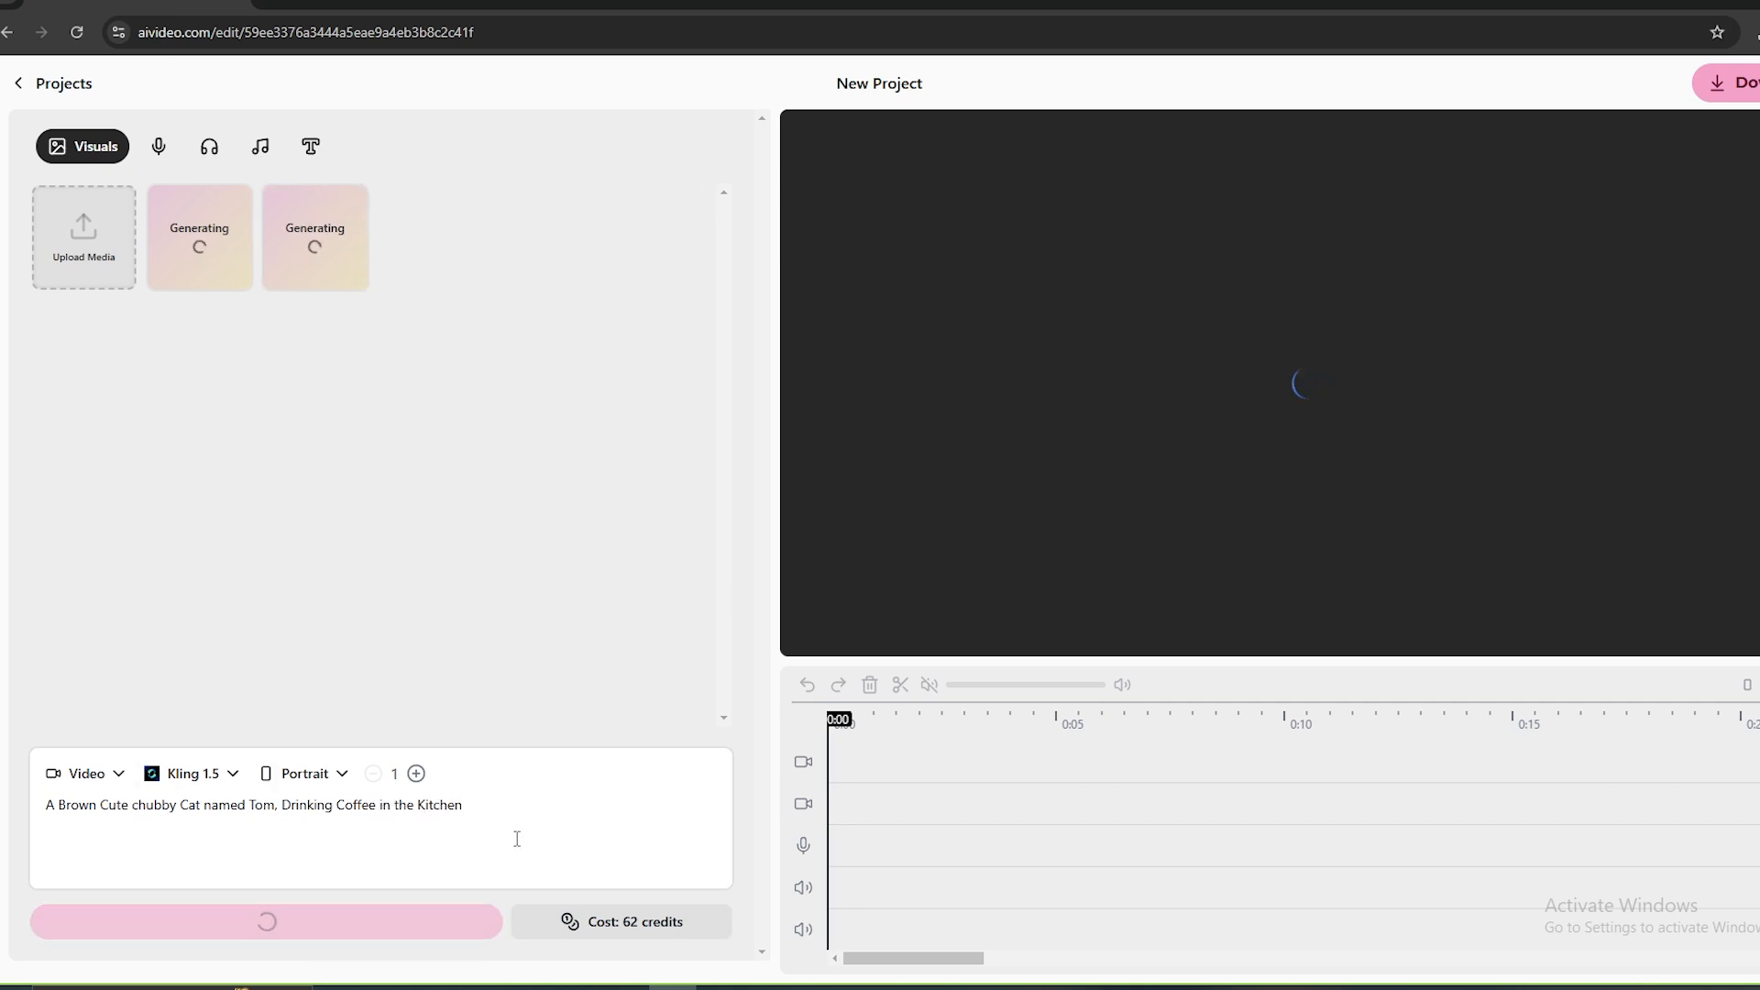
- Enter the full cinematic cat prompt again, replace "Waking up in the Morning" with "Drinking Coffee" and generate the clip
click(267, 805)
text(A Brown Cute chubby Cat named Tom, Waking up in the Morning, Ultra realistic Cinematic Style.)
drag(280, 807, 438, 807)
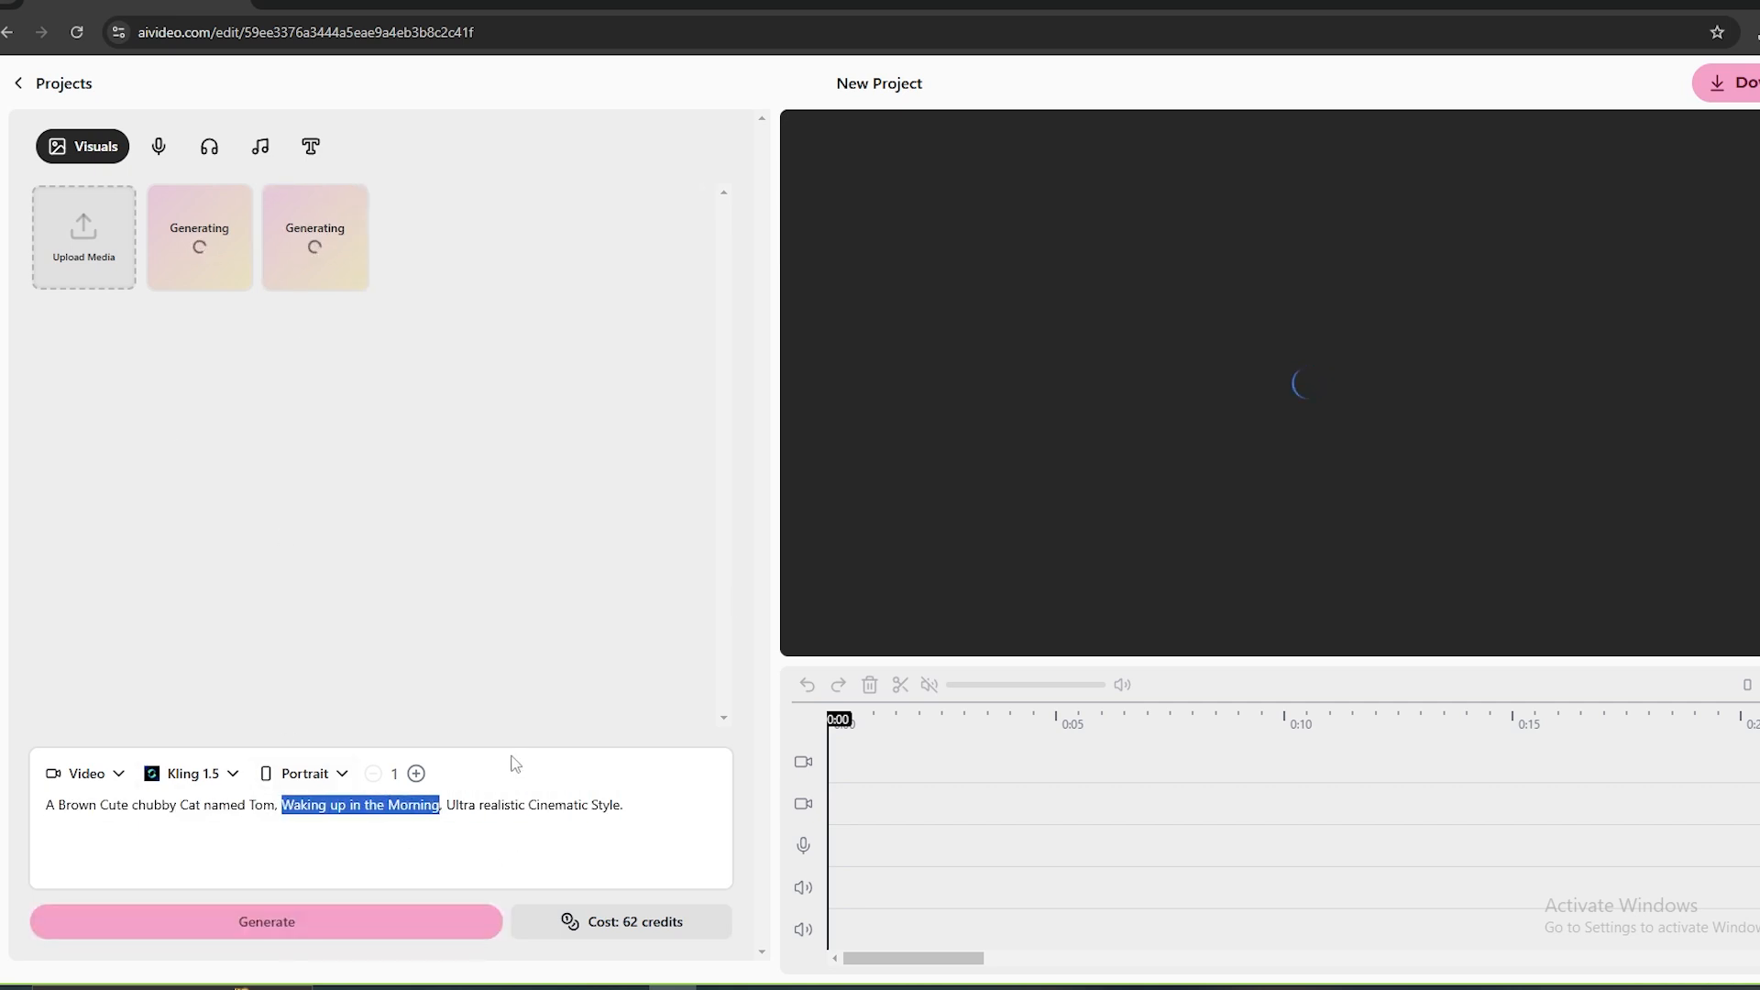
text(Drinking Coffee)
click(374, 925)
- Generate a clip from the cinematic cat prompt with "Going for a Walk" as the action, and refill the prompt with the waking-up text
click(259, 807)
text(A Brown Cute chubby Cat named Tom, Waking up in the Morning, Ultra realistic Cinematic Style.)
drag(281, 805, 444, 804)
text(Going for a Walk)
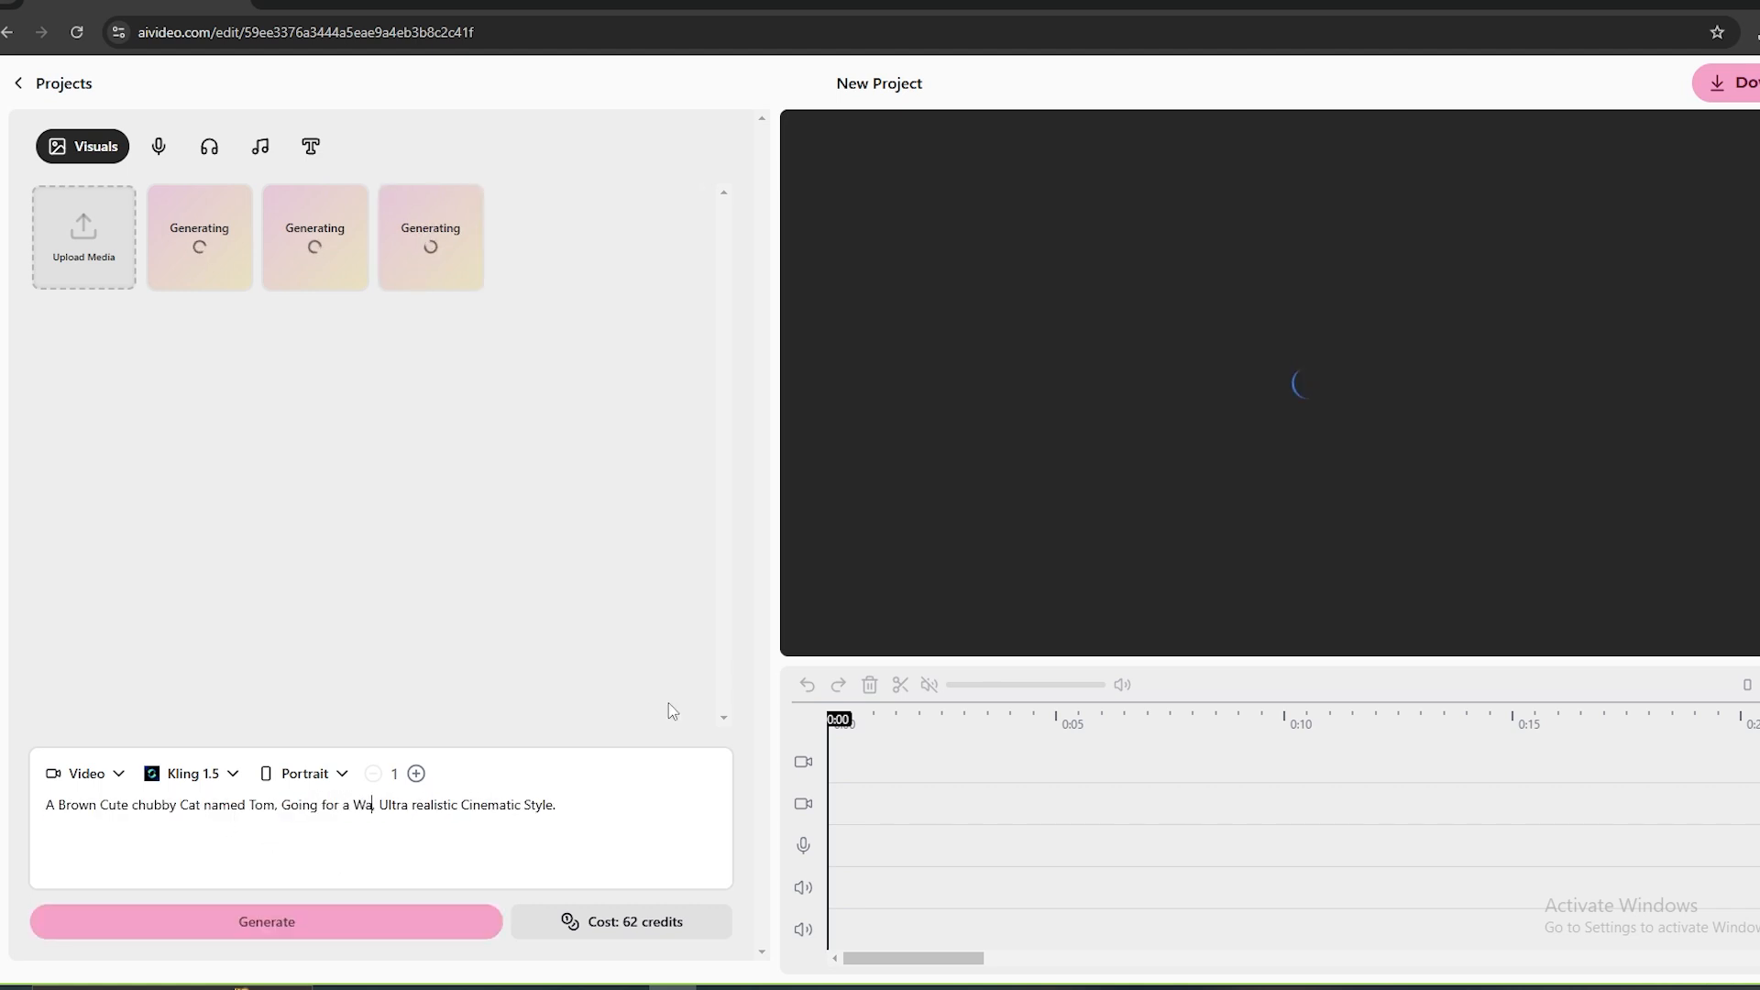
click(420, 929)
click(340, 799)
text(A Brown Cute chubby Cat named Tom, Waking up in the Morning, Ultra realistic Cinematic Style.)
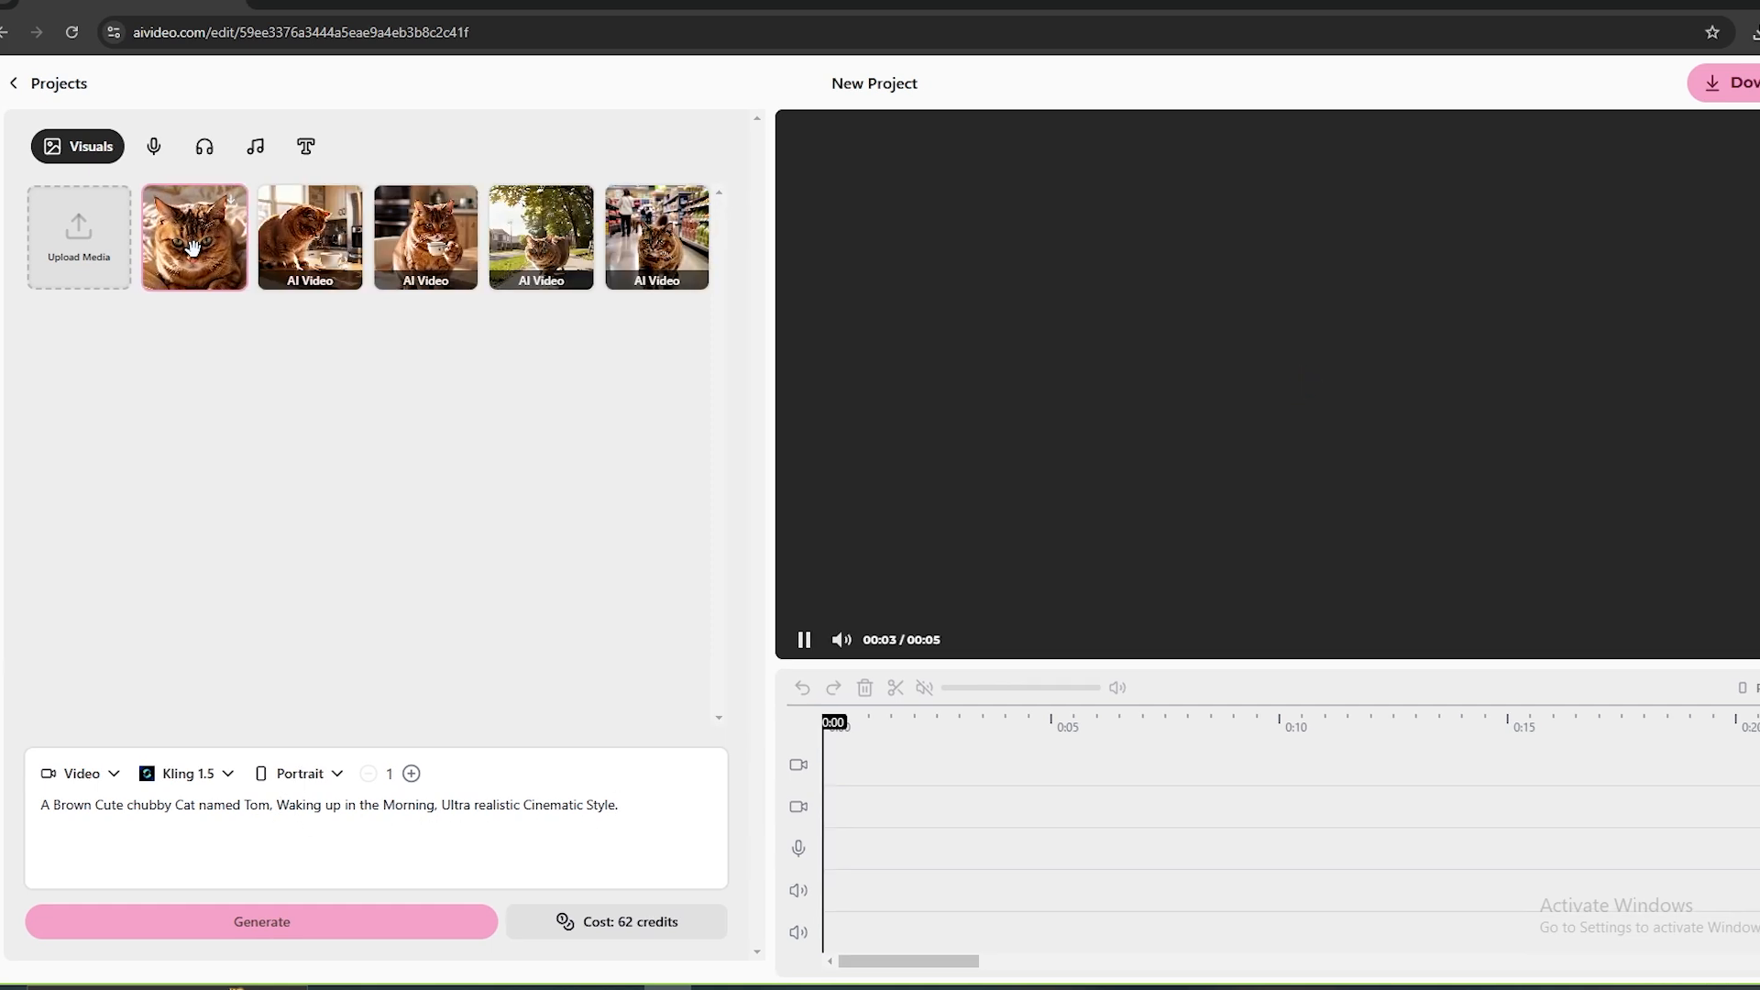
- Place the waking-up cat clip and the coffee clips end to end on the lower video track and play the timeline
drag(199, 237, 875, 804)
drag(342, 292, 1097, 807)
drag(1212, 778, 1252, 809)
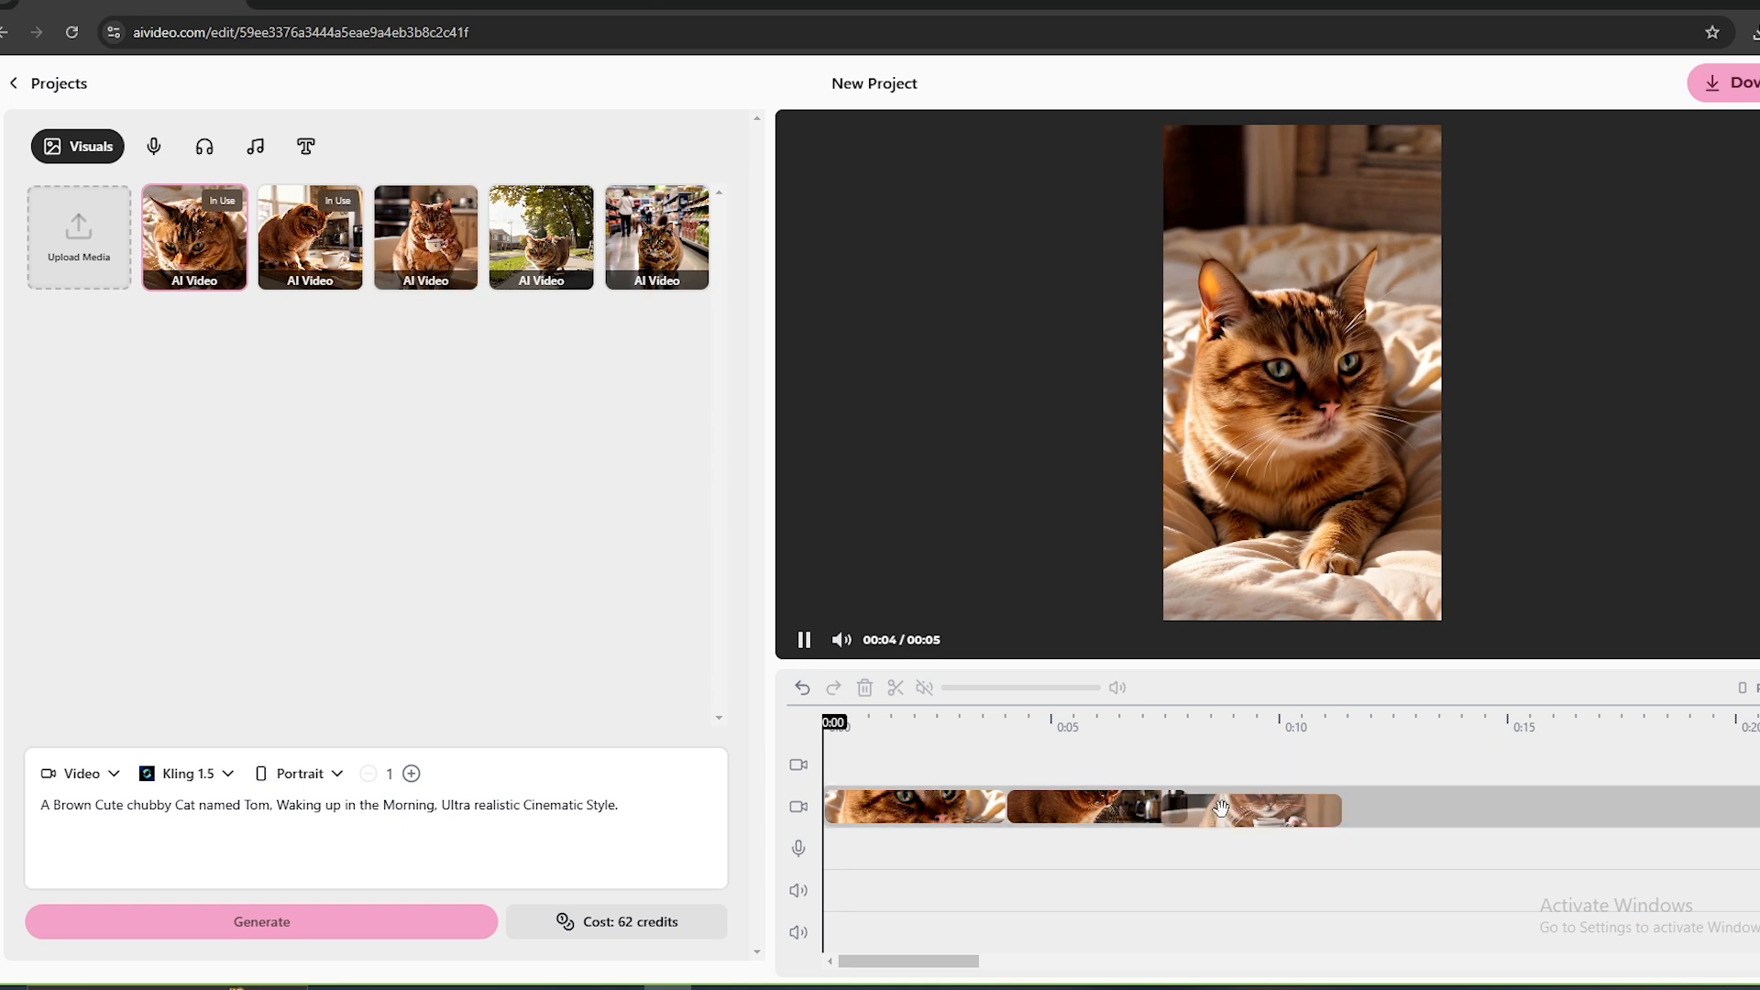
drag(1252, 809, 1252, 810)
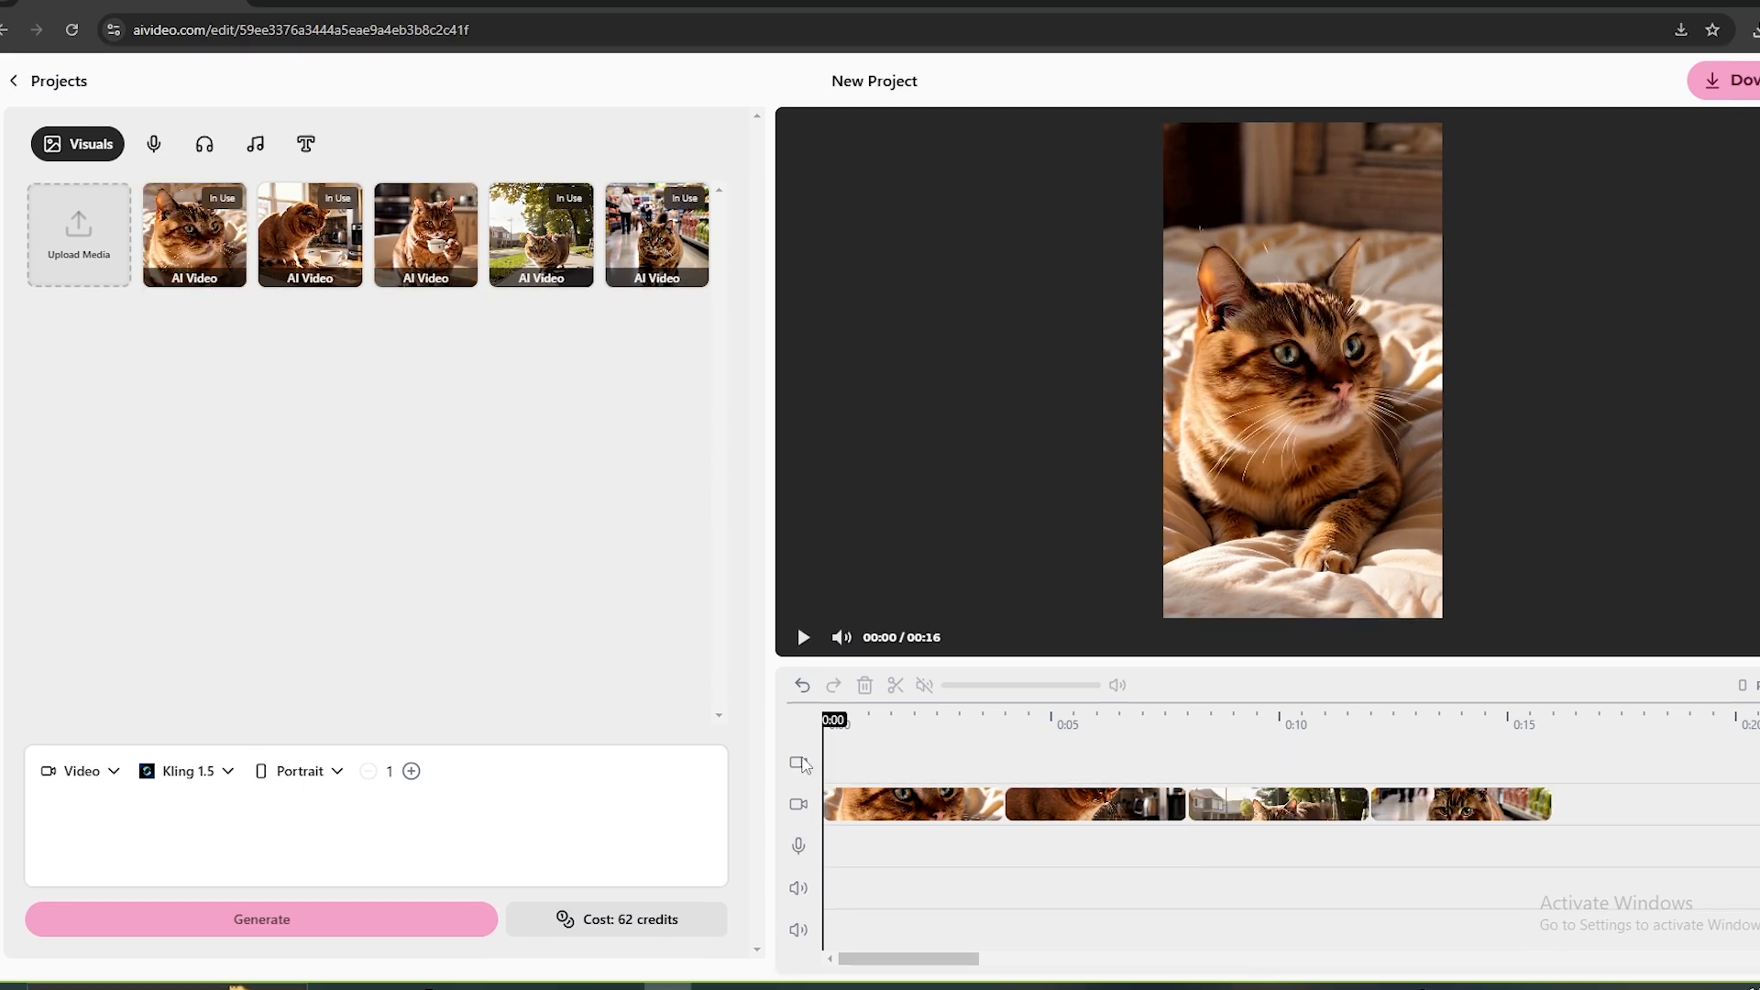
click(804, 639)
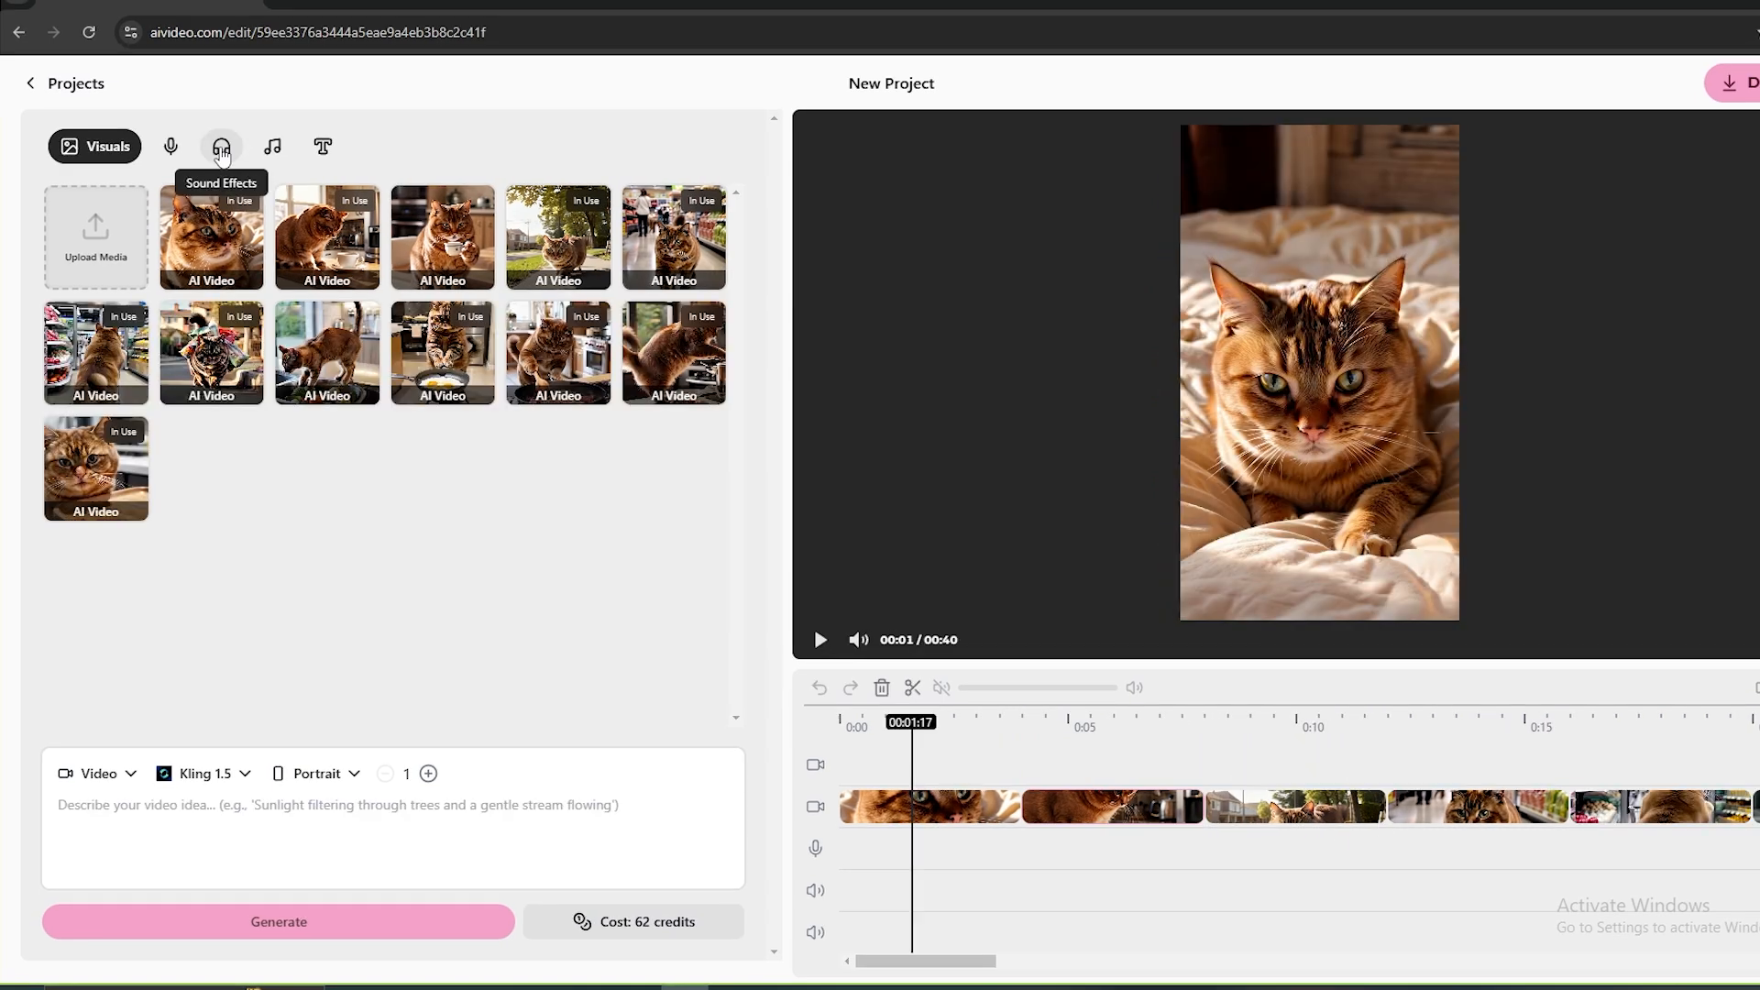
- Generate a sound effect from the description "morning birds and nature sound"
click(205, 144)
click(225, 824)
text(mo)
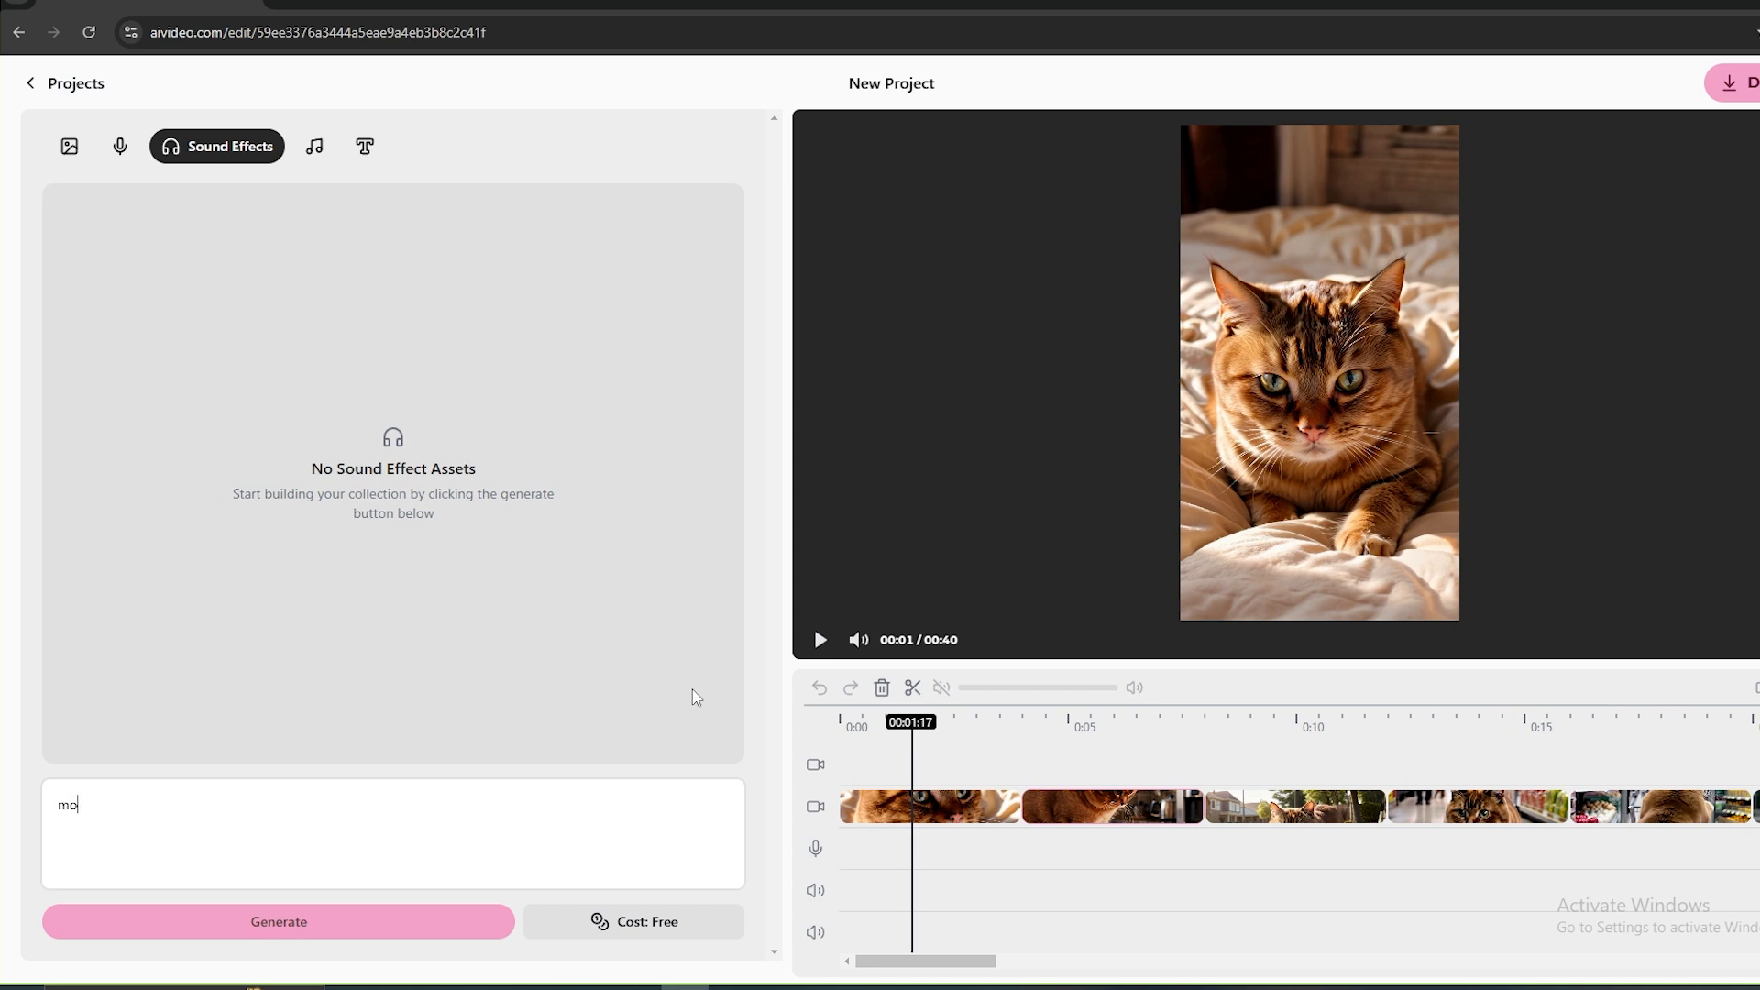
text(rning birds and nature sound)
click(220, 919)
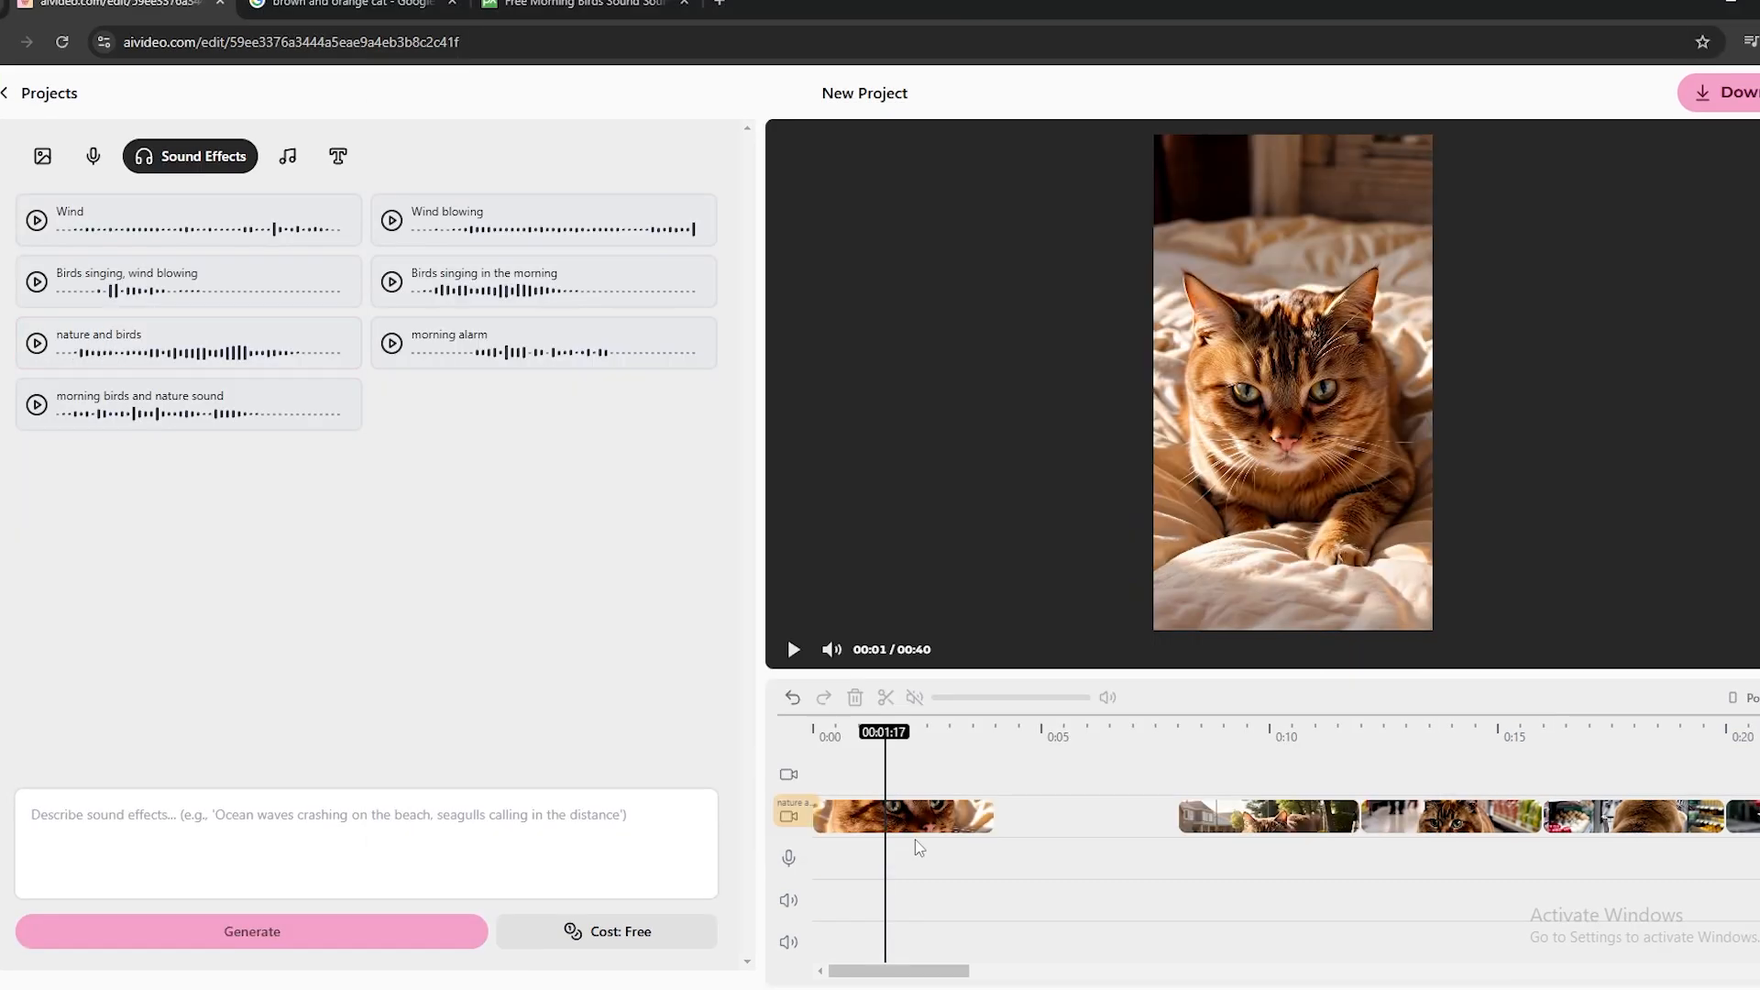
- Place "Birds singing in the morning" and "morning alarm" on an audio track under the waking-up clip and play from the start
drag(111, 367, 907, 862)
drag(493, 298, 968, 871)
drag(887, 756, 827, 763)
key(space)
key(space)
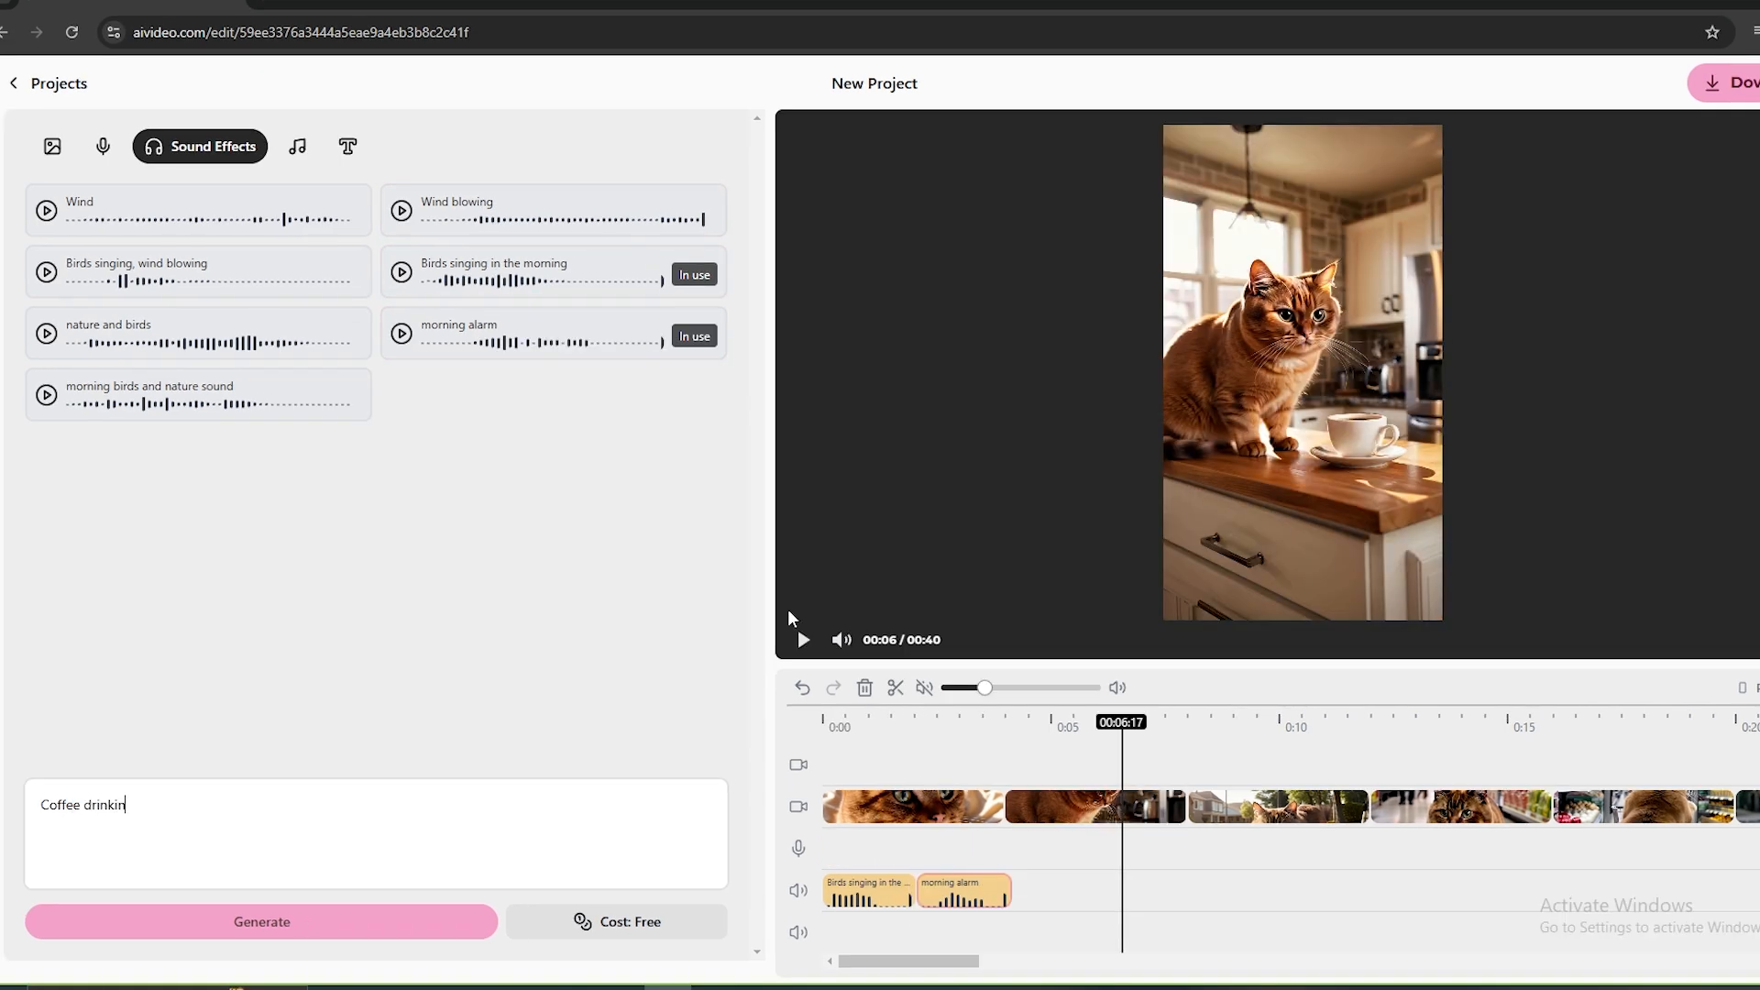
- Generate a "Coffee drinking" sound effect, and remove the morning alarm from the audio track
text(g)
key(Return)
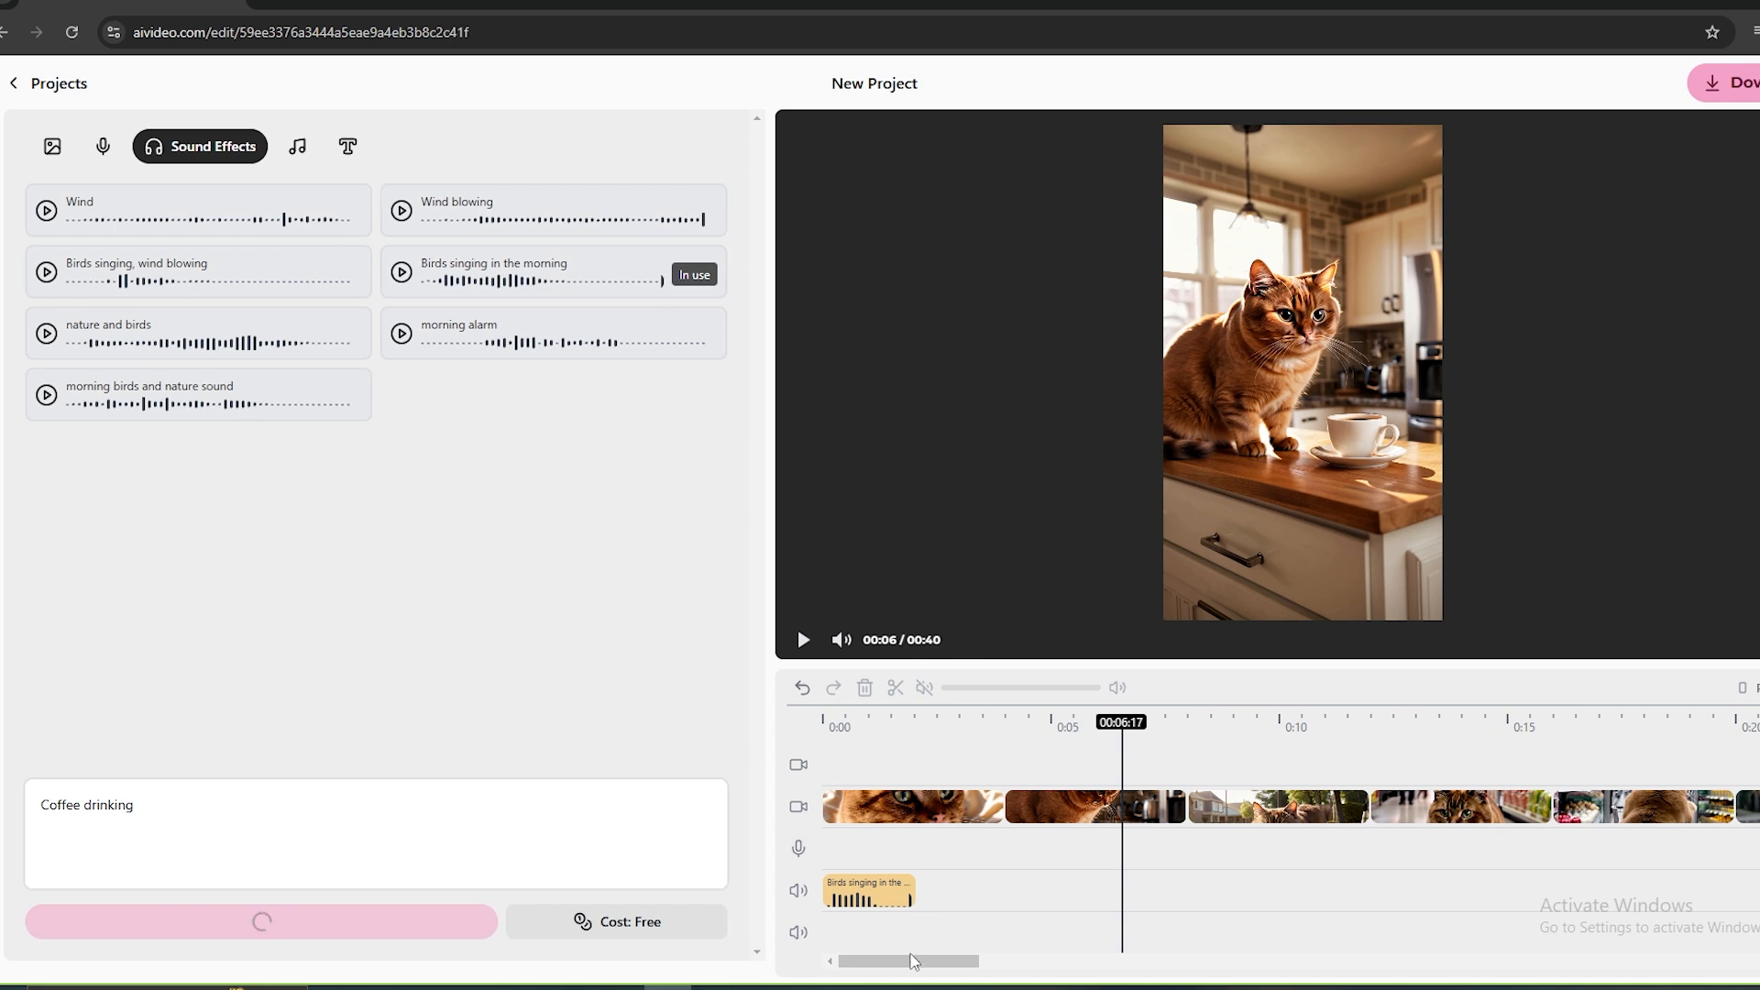
click(884, 928)
click(923, 888)
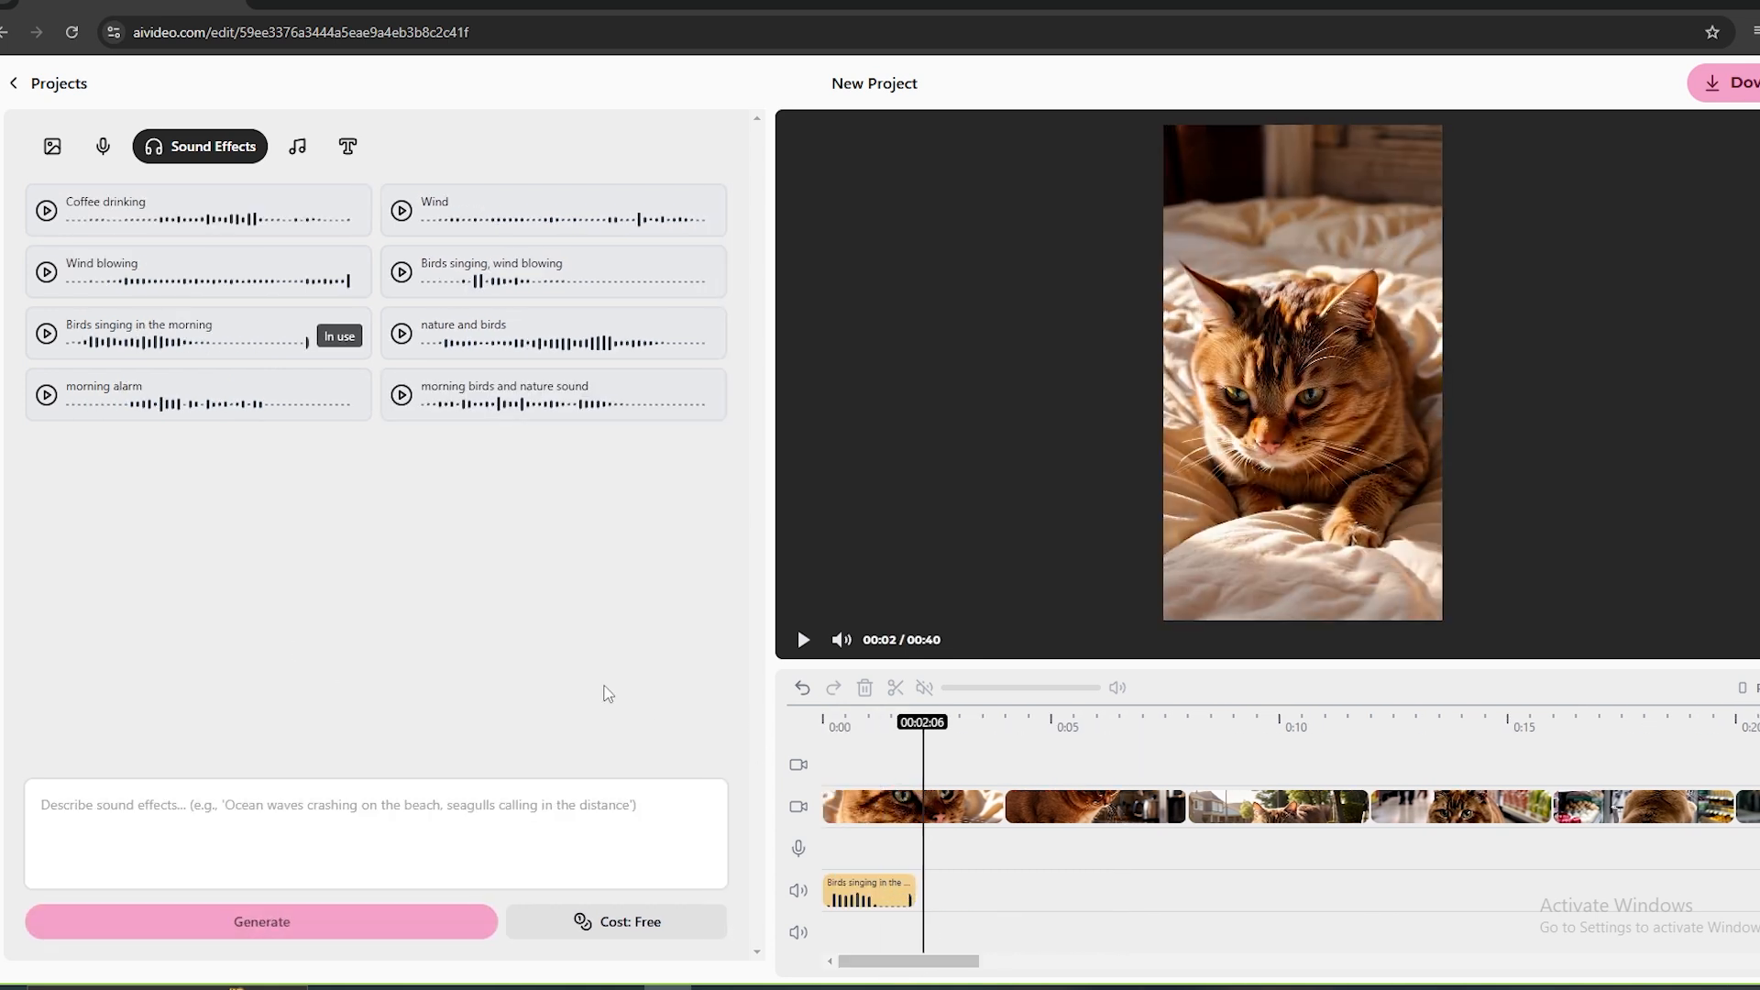
- Place the "Coffee drinking" effect under the coffee clip and add "morning birds and nature sound" to the timeline
drag(124, 224, 1071, 892)
drag(513, 394, 984, 849)
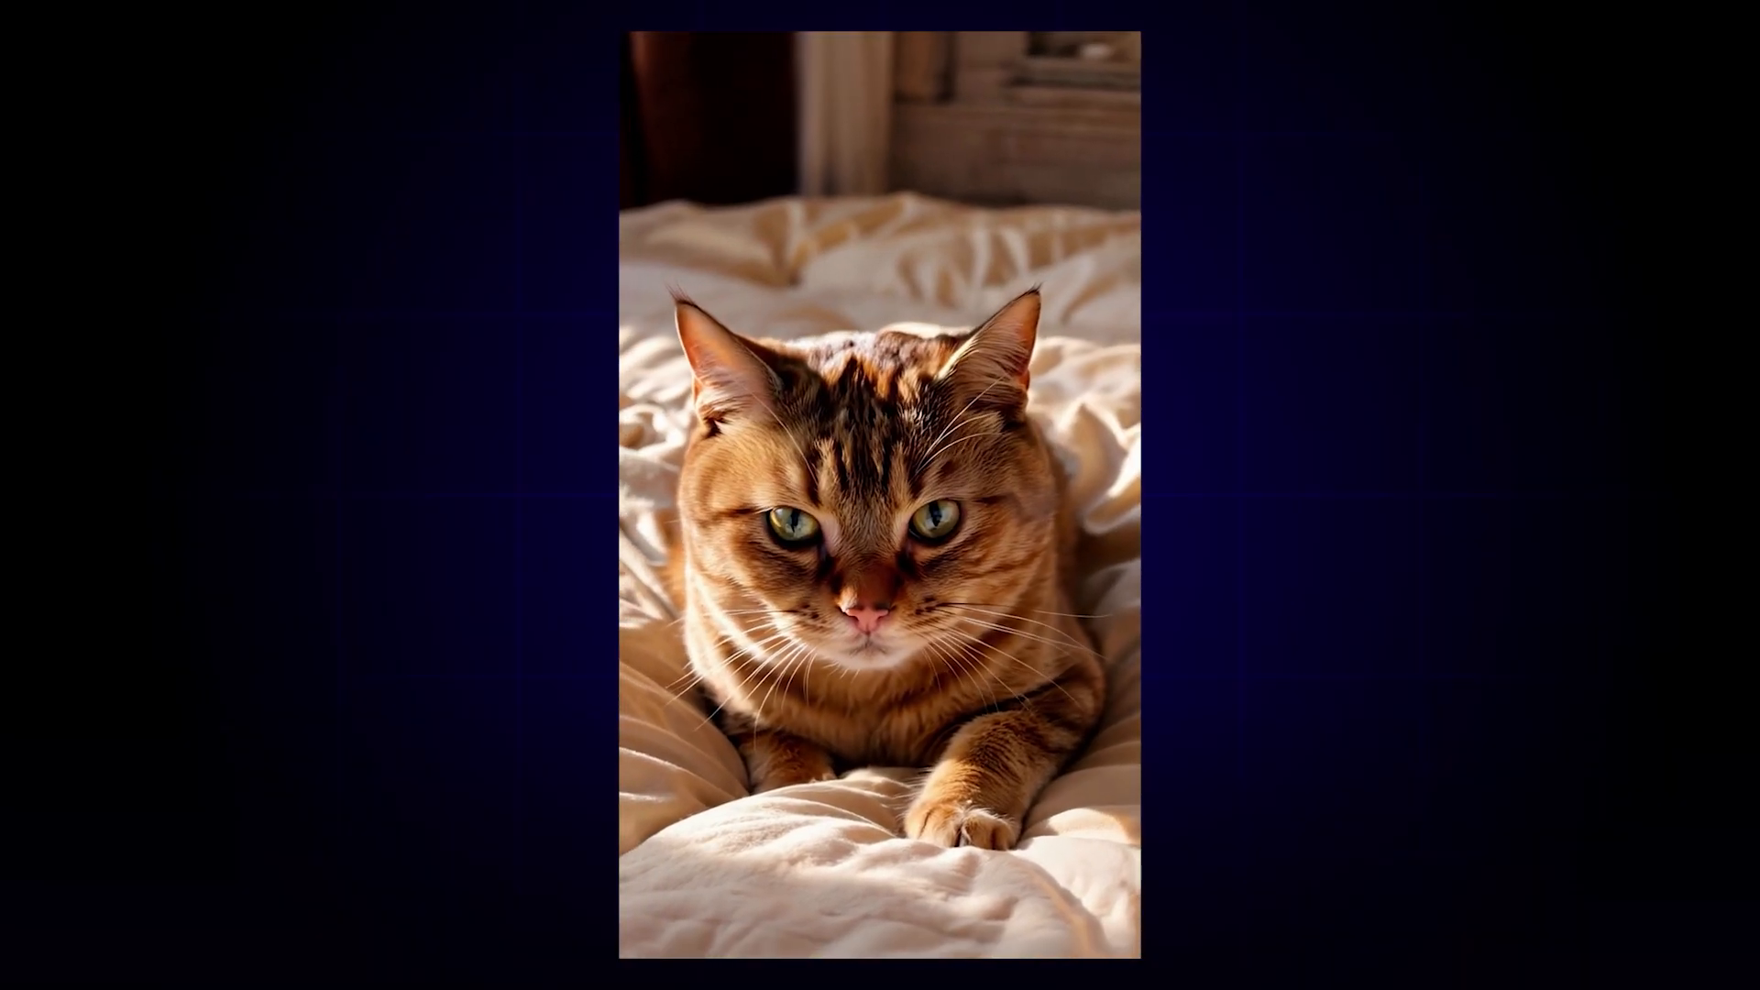